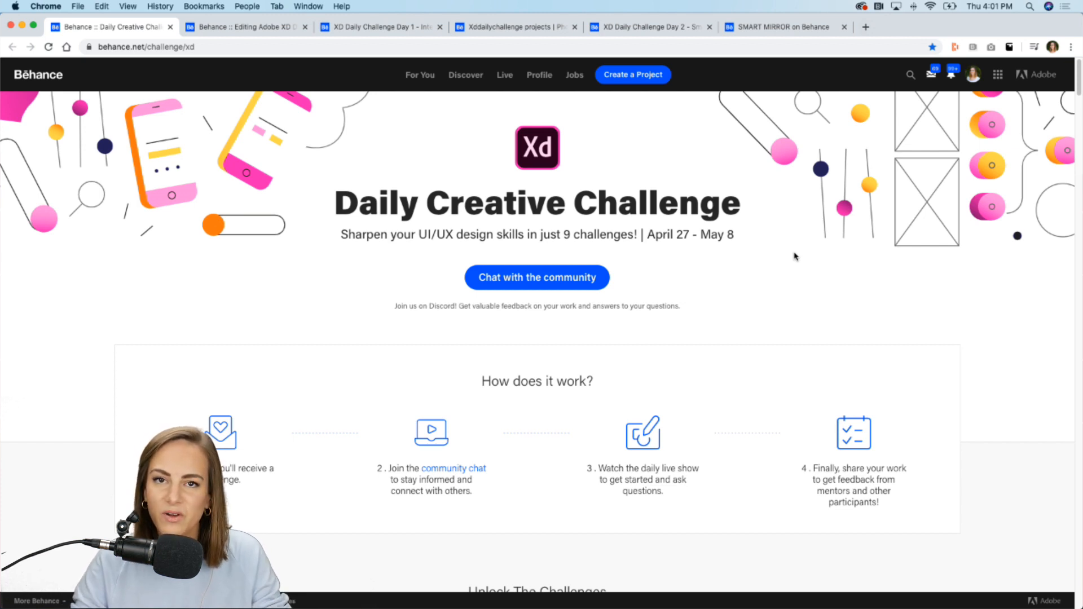
- Download the Voice Commands challenge's starter file from its Dropbox folder and switch to the Car Dashboard file in Adobe XD
{"action": "scroll", "coordinate": [794, 256], "scroll_direction": "down", "scroll_amount": 10}
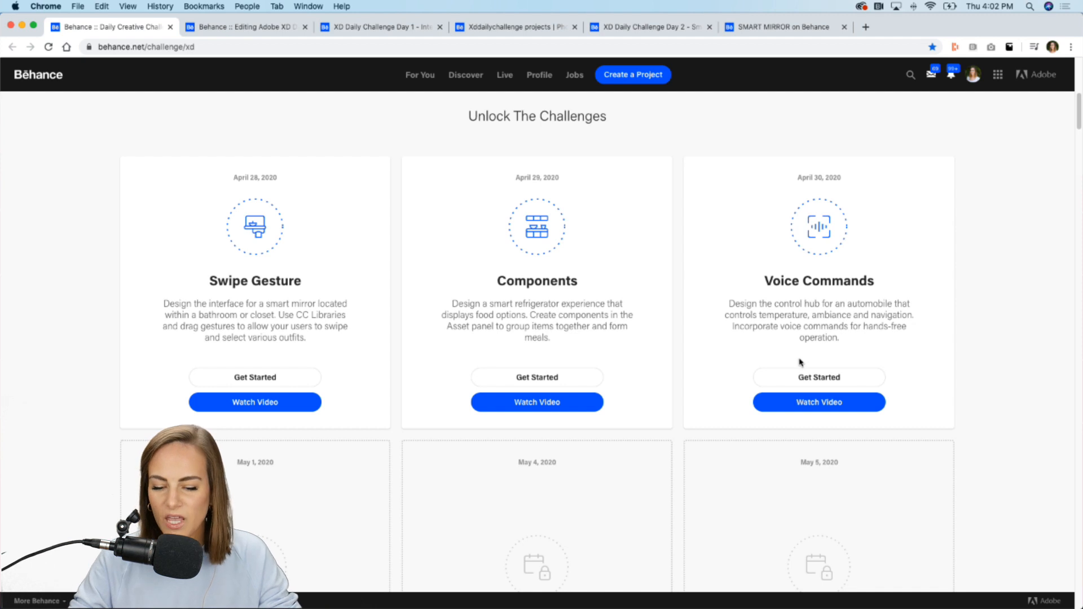
{"action": "scroll", "coordinate": [800, 297], "scroll_direction": "up", "scroll_amount": 1}
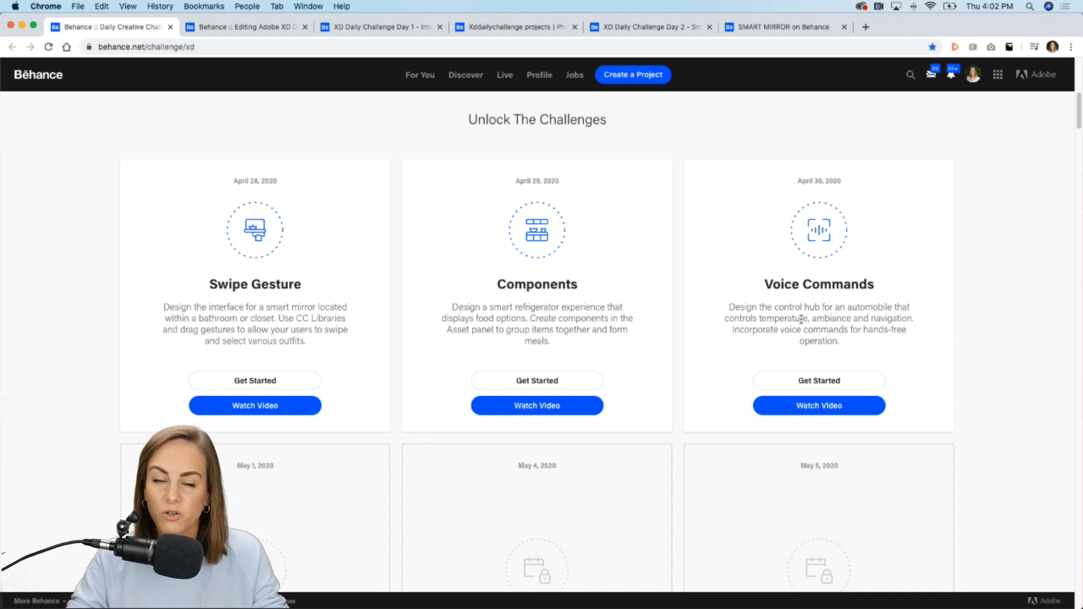
{"action": "left_click", "coordinate": [831, 380]}
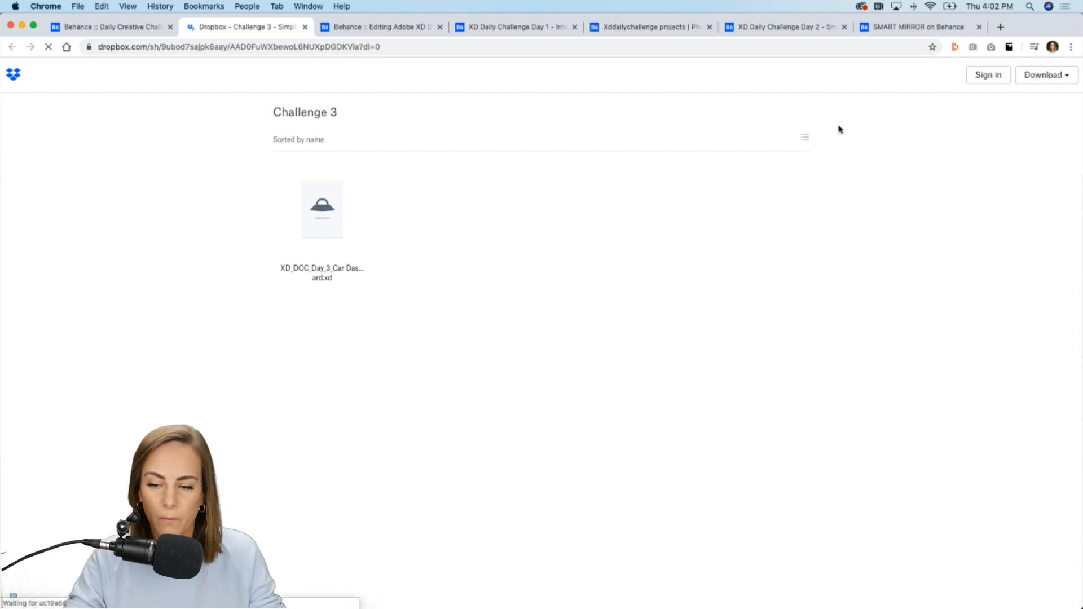
{"action": "left_click", "coordinate": [1050, 77]}
{"action": "left_click", "coordinate": [1033, 100]}
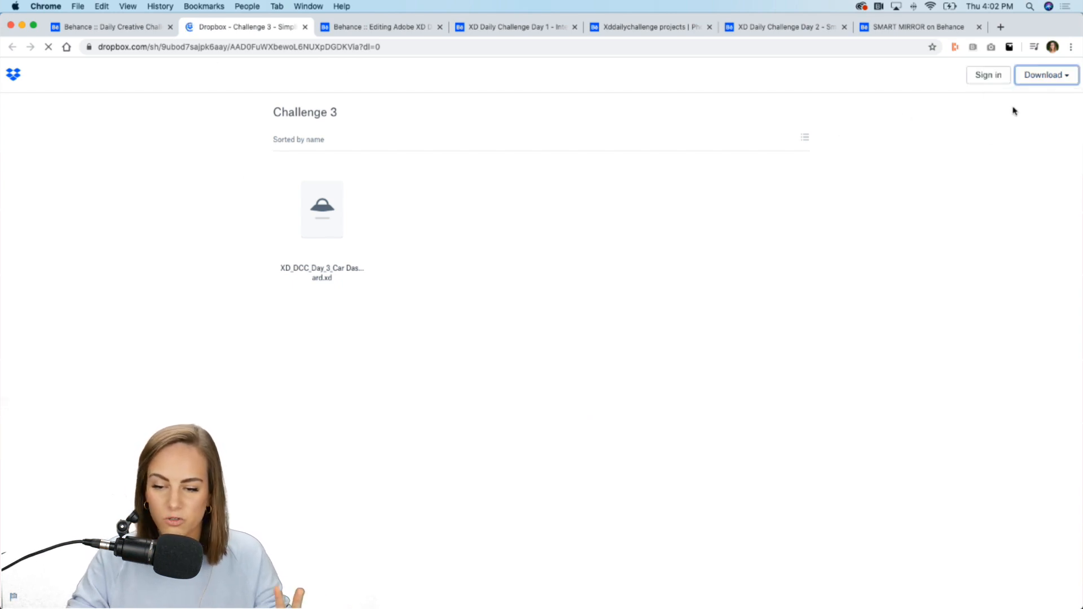
{"action": "left_click", "coordinate": [659, 592]}
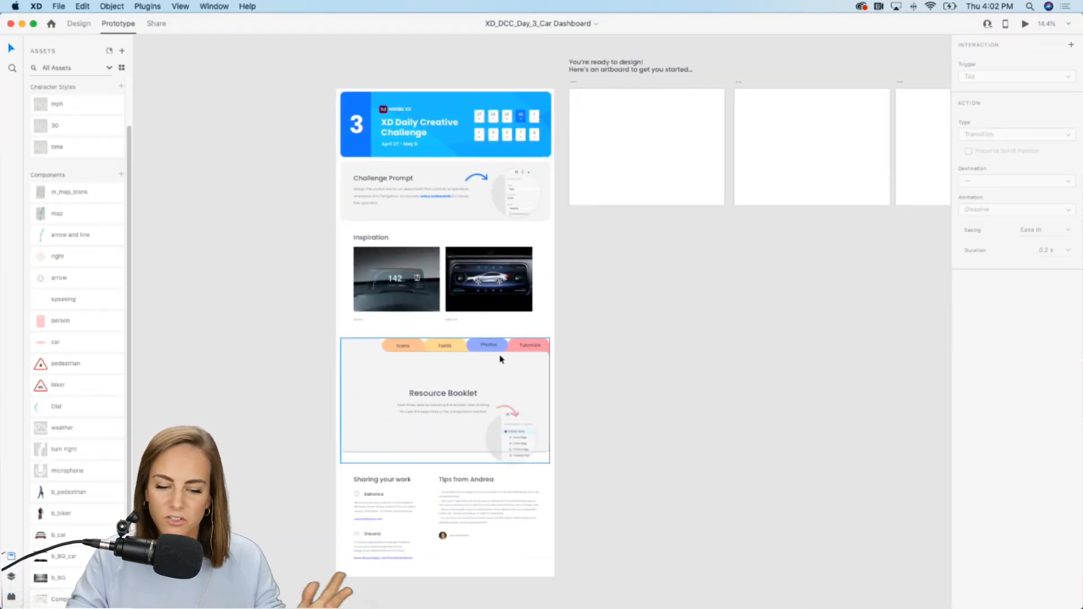
- Return to the Behance challenge page in Chrome and review its instructions and the community chat section
{"action": "left_click", "coordinate": [691, 594]}
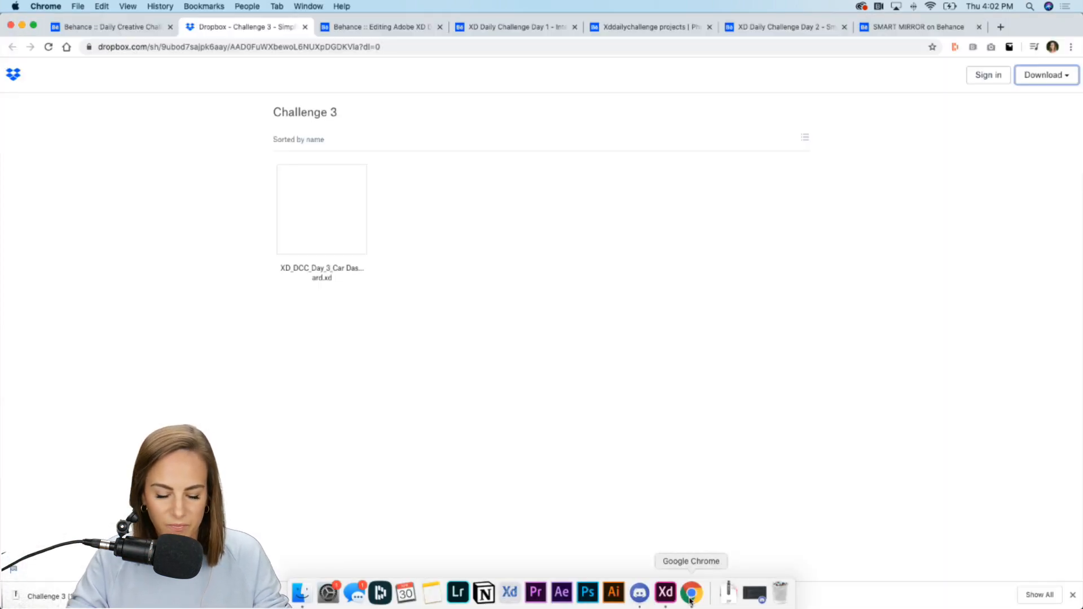
{"action": "left_click", "coordinate": [134, 33]}
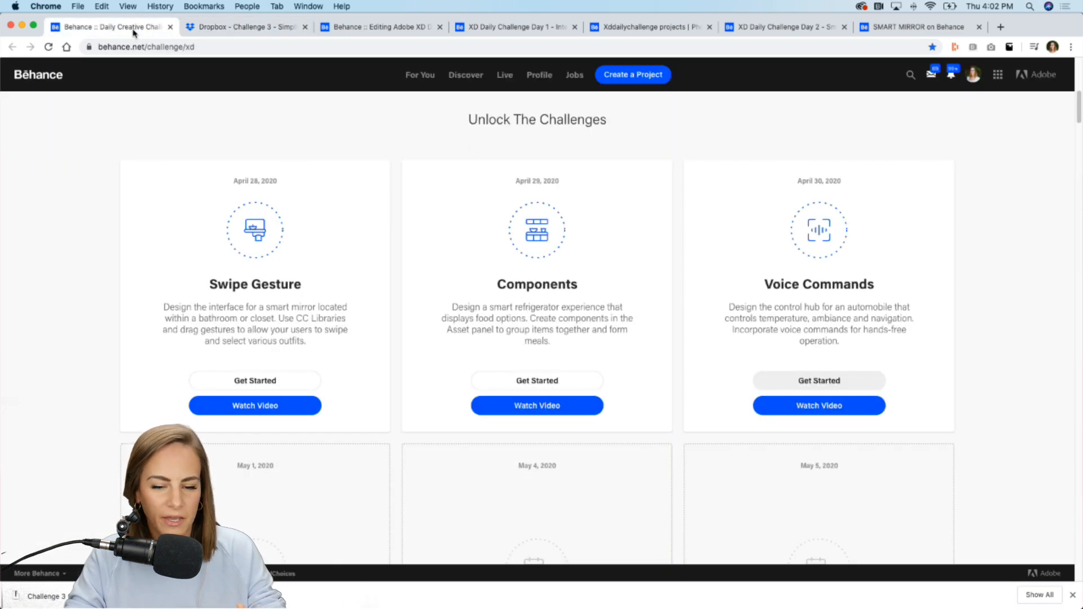
{"action": "scroll", "coordinate": [713, 206], "scroll_direction": "up", "scroll_amount": 5}
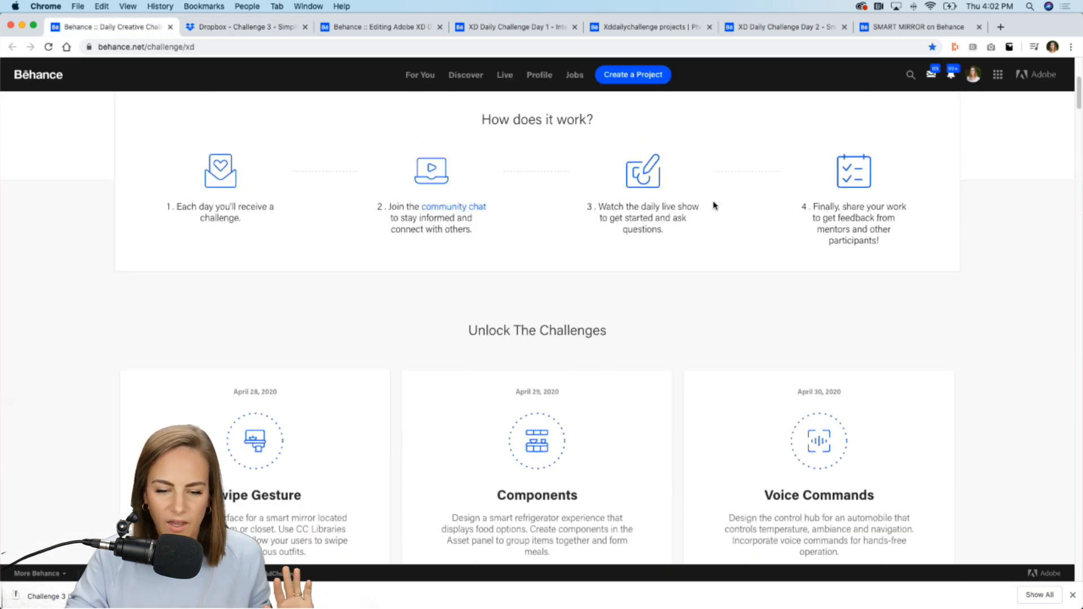
{"action": "left_click", "coordinate": [1072, 596]}
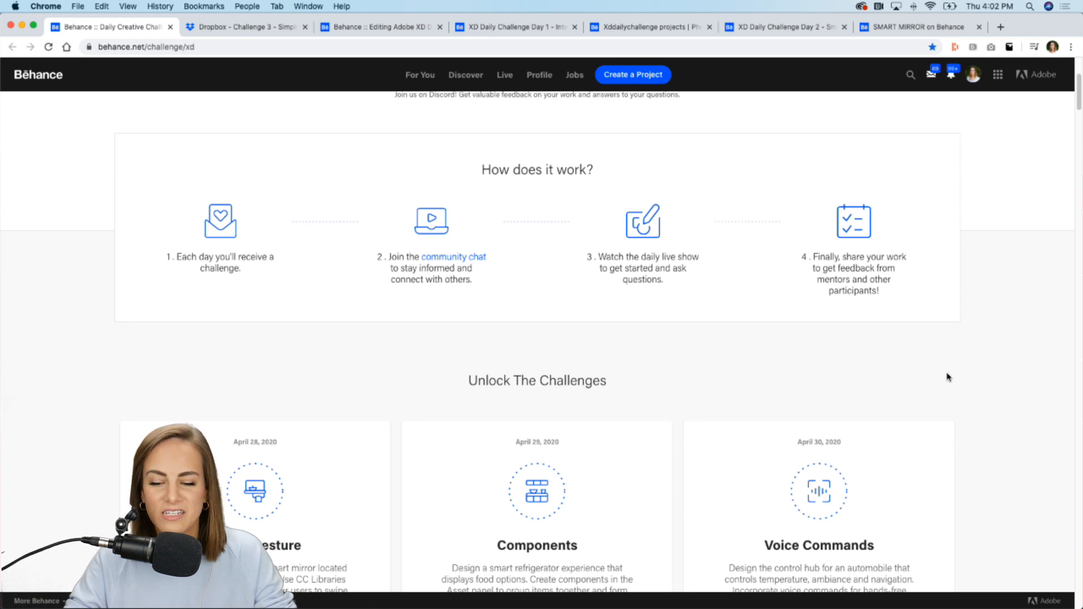
{"action": "scroll", "coordinate": [875, 379], "scroll_direction": "down", "scroll_amount": 10}
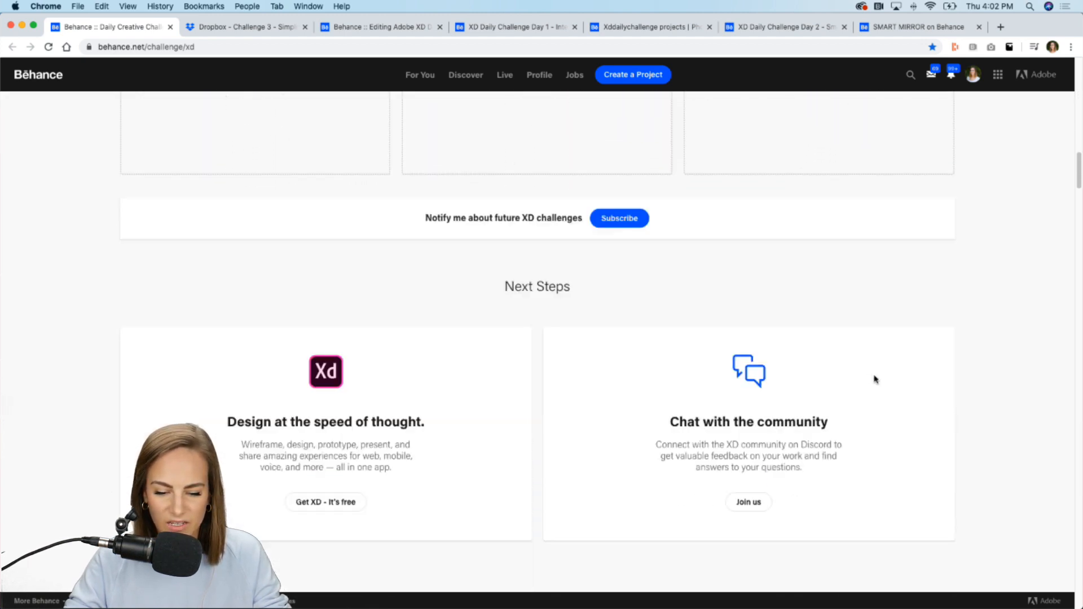
{"action": "scroll", "coordinate": [875, 380], "scroll_direction": "down", "scroll_amount": 3}
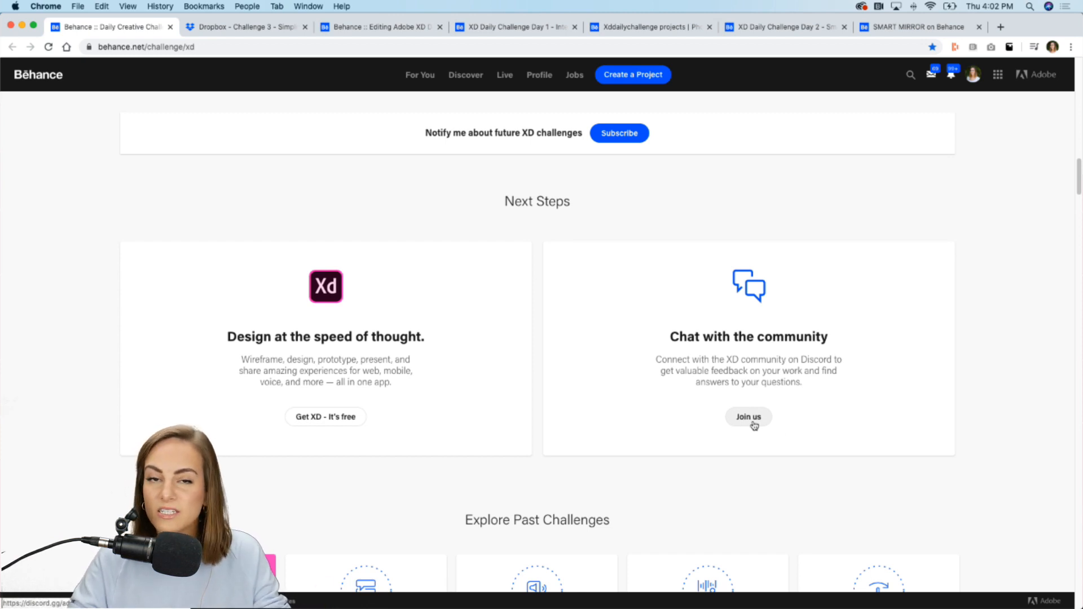
- Switch to Discord and review the feedback in current-challenge and the Challenge #3 announcement in creative-challenge
{"action": "left_click", "coordinate": [640, 605]}
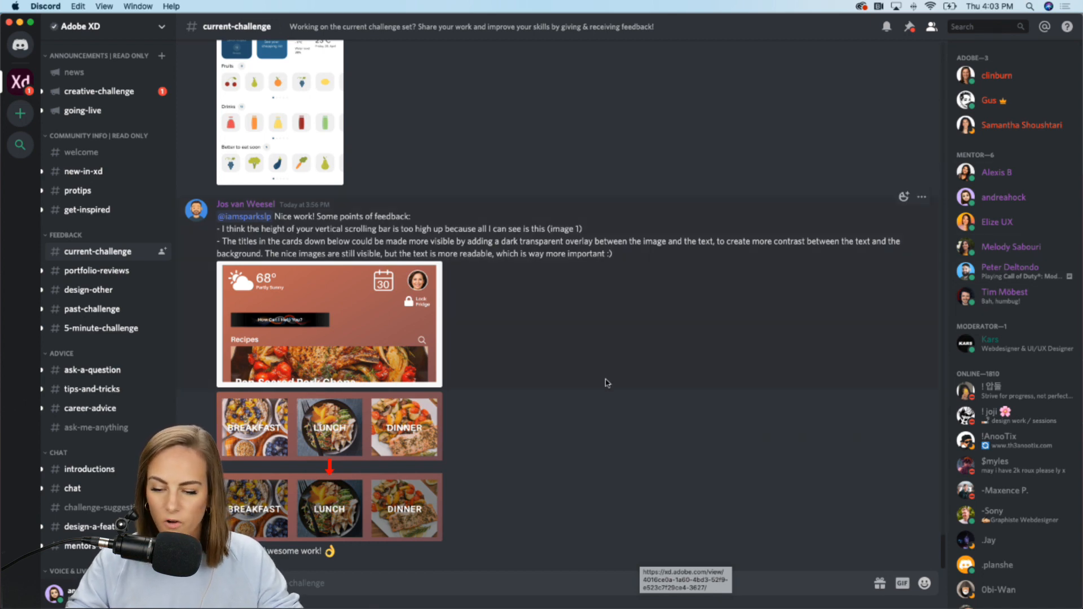
{"action": "scroll", "coordinate": [606, 383], "scroll_direction": "up", "scroll_amount": 15}
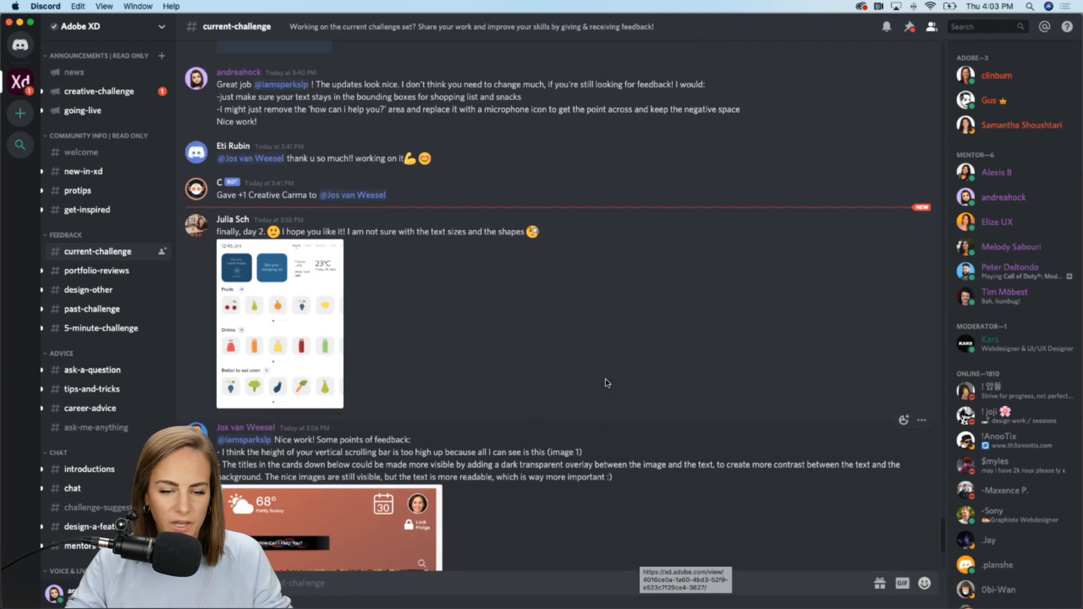
{"action": "scroll", "coordinate": [607, 383], "scroll_direction": "up", "scroll_amount": 15}
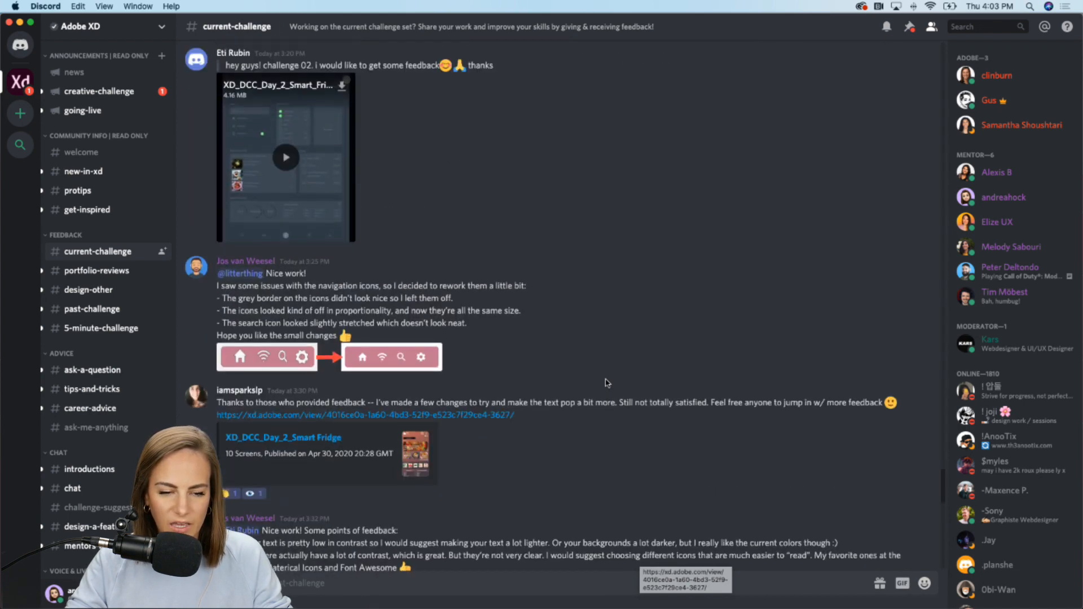
{"action": "scroll", "coordinate": [606, 383], "scroll_direction": "up", "scroll_amount": 15}
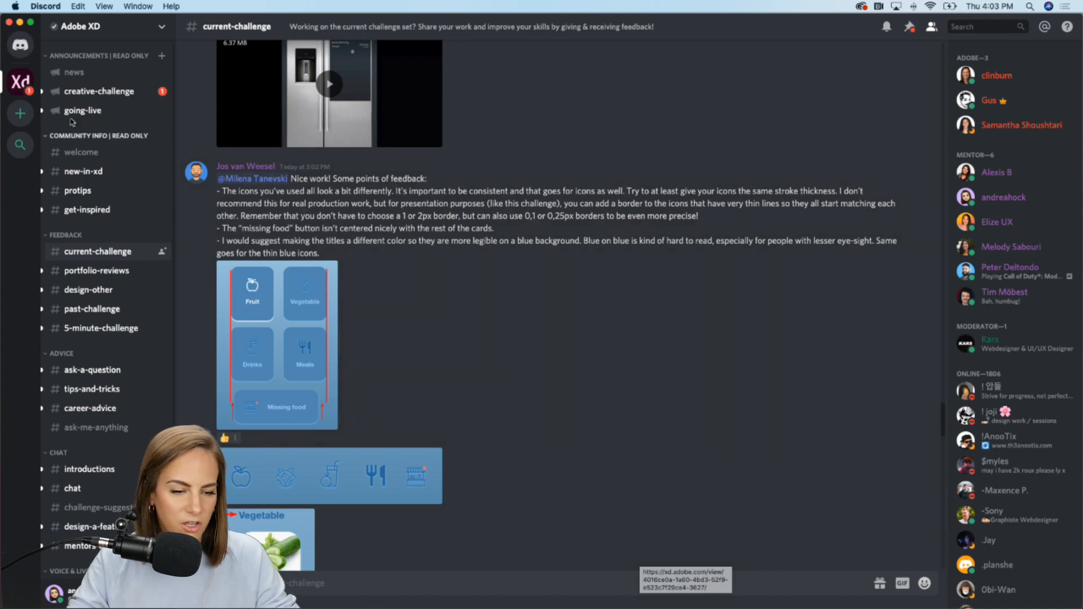
{"action": "left_click", "coordinate": [112, 97]}
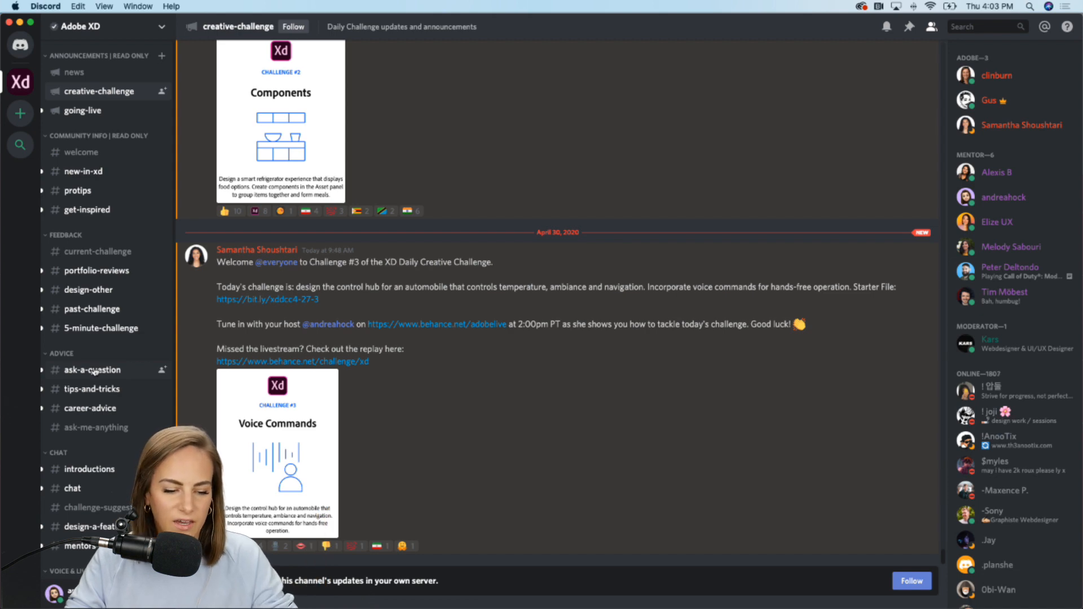
{"action": "left_click", "coordinate": [19, 22]}
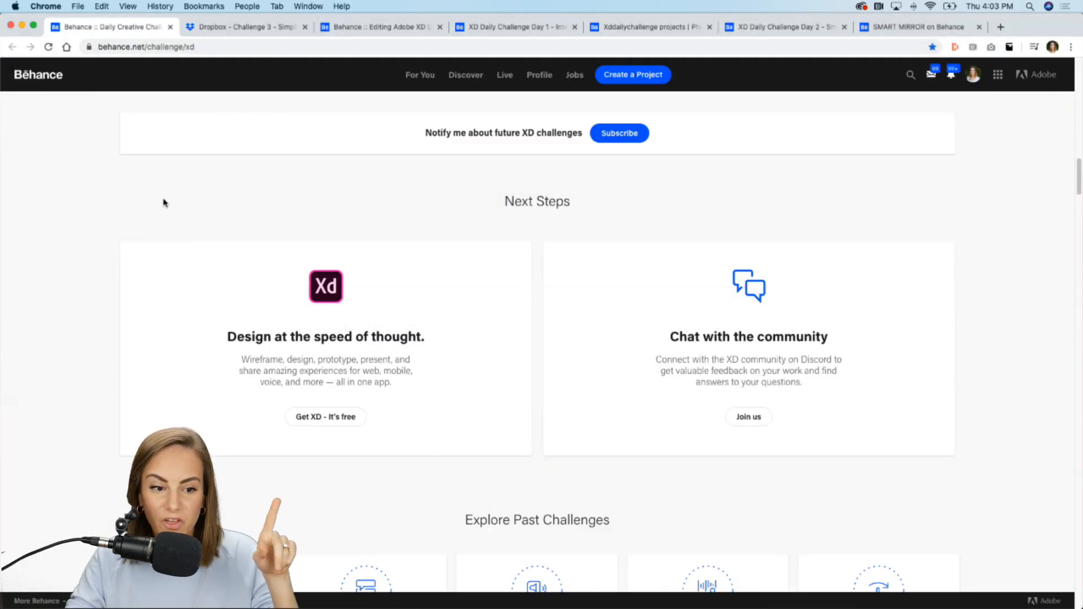
- Look over the car dashboard project draft and the Day 1 smart mirror project on Behance
{"action": "left_click", "coordinate": [361, 28]}
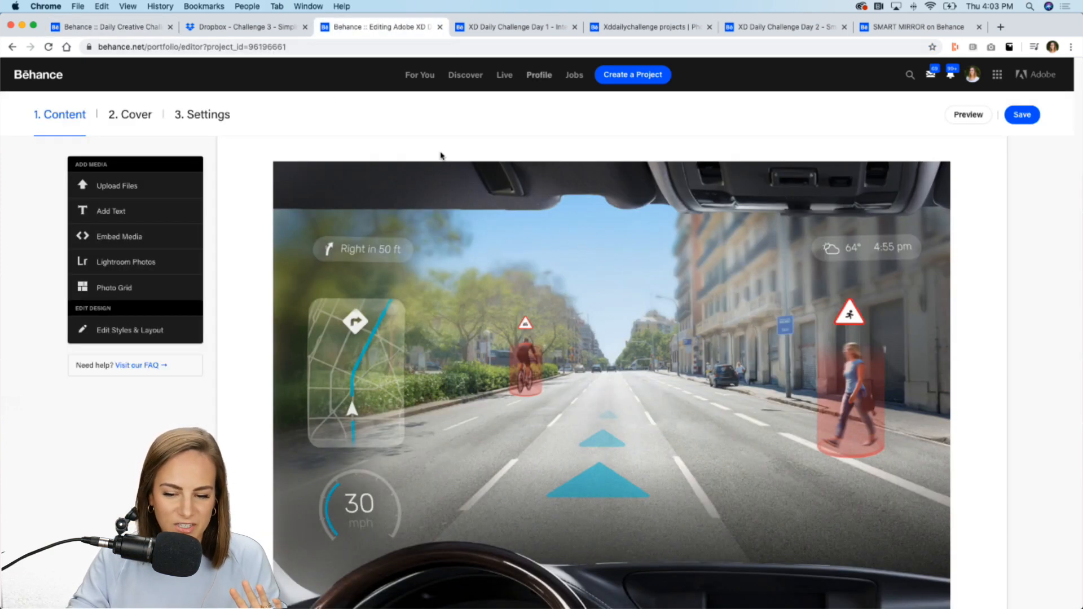
{"action": "left_click", "coordinate": [496, 29]}
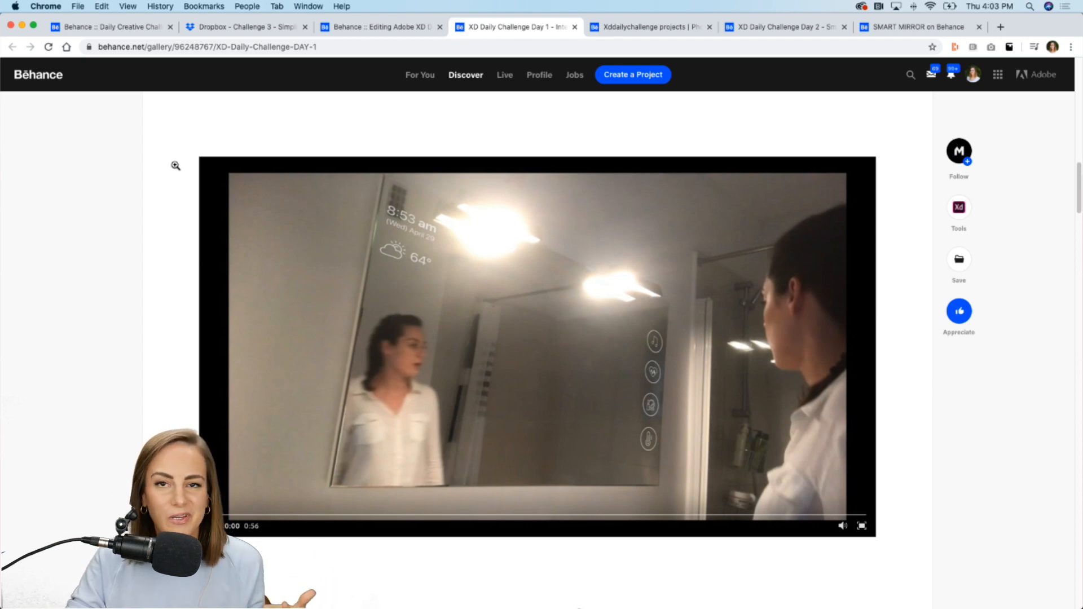
{"action": "scroll", "coordinate": [175, 165], "scroll_direction": "up", "scroll_amount": 5}
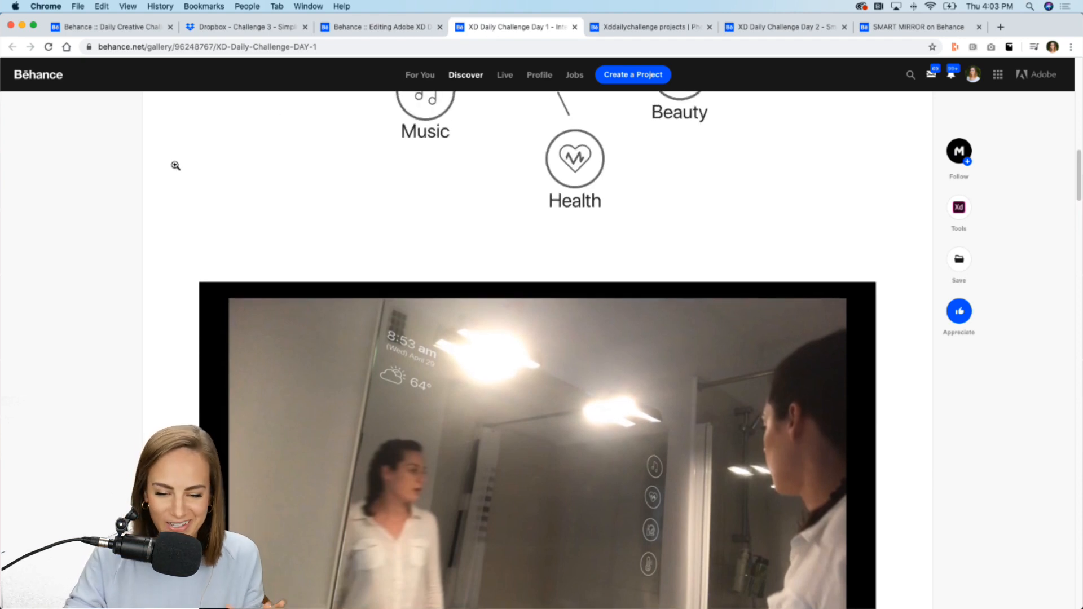
{"action": "scroll", "coordinate": [176, 166], "scroll_direction": "up", "scroll_amount": 10}
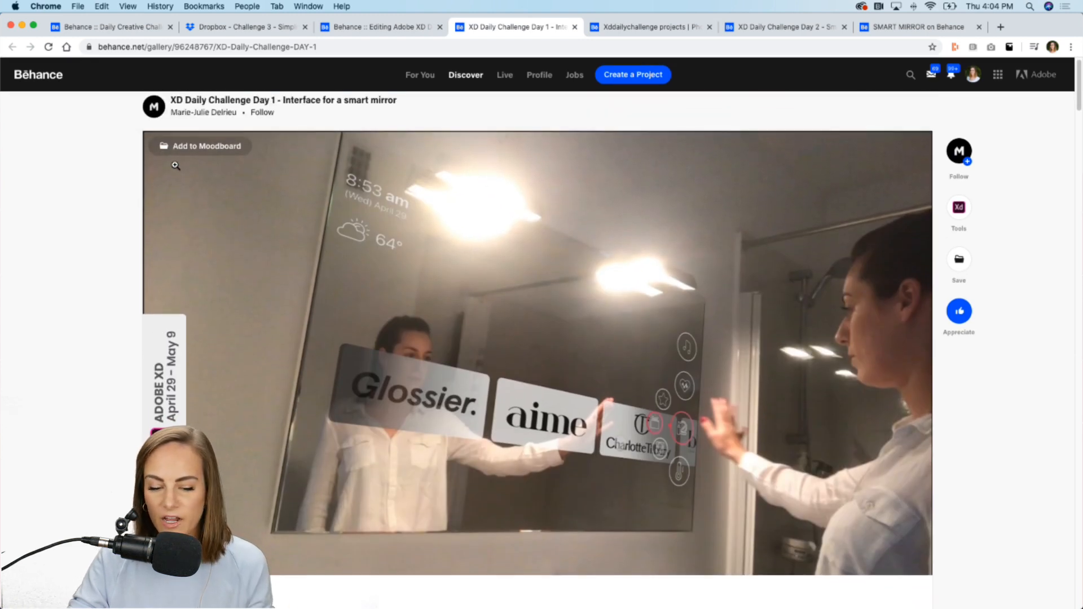
{"action": "scroll", "coordinate": [176, 165], "scroll_direction": "down", "scroll_amount": 1}
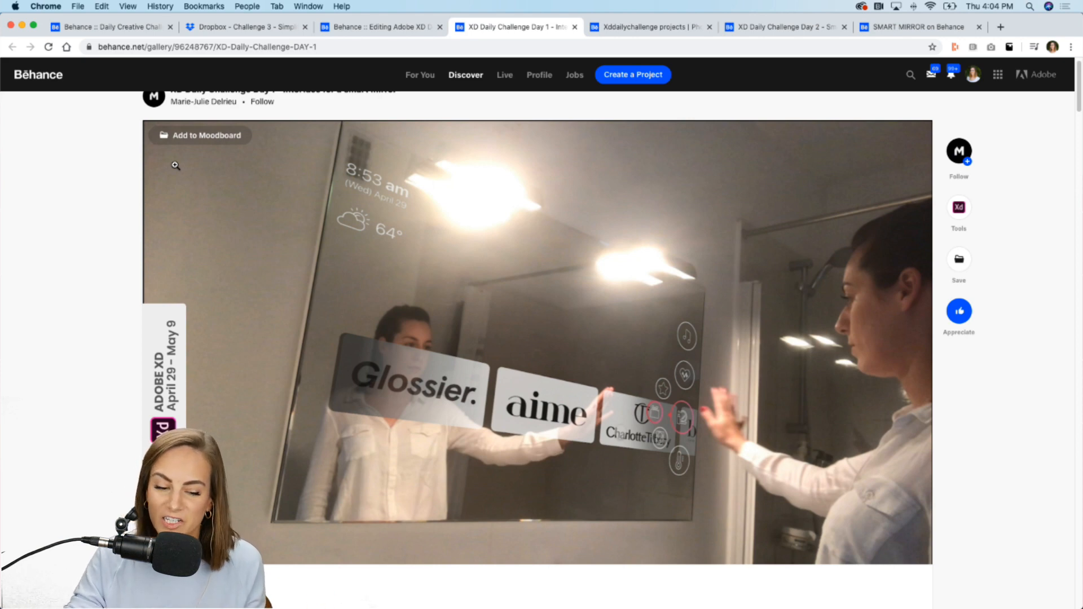
{"action": "scroll", "coordinate": [176, 166], "scroll_direction": "down", "scroll_amount": 8}
{"action": "scroll", "coordinate": [175, 165], "scroll_direction": "down", "scroll_amount": 3}
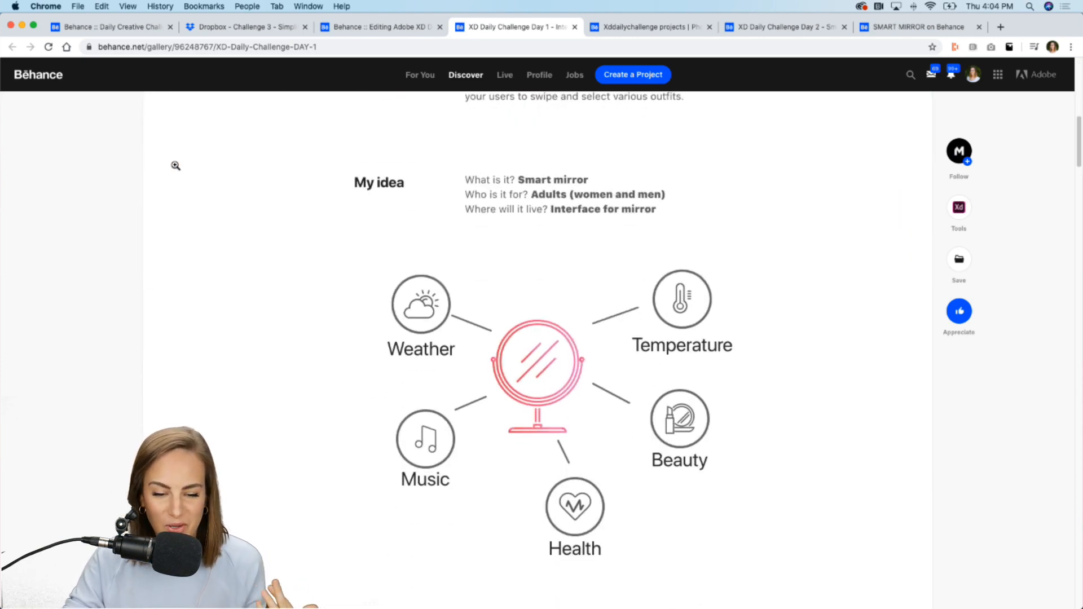
{"action": "scroll", "coordinate": [175, 165], "scroll_direction": "up", "scroll_amount": 11}
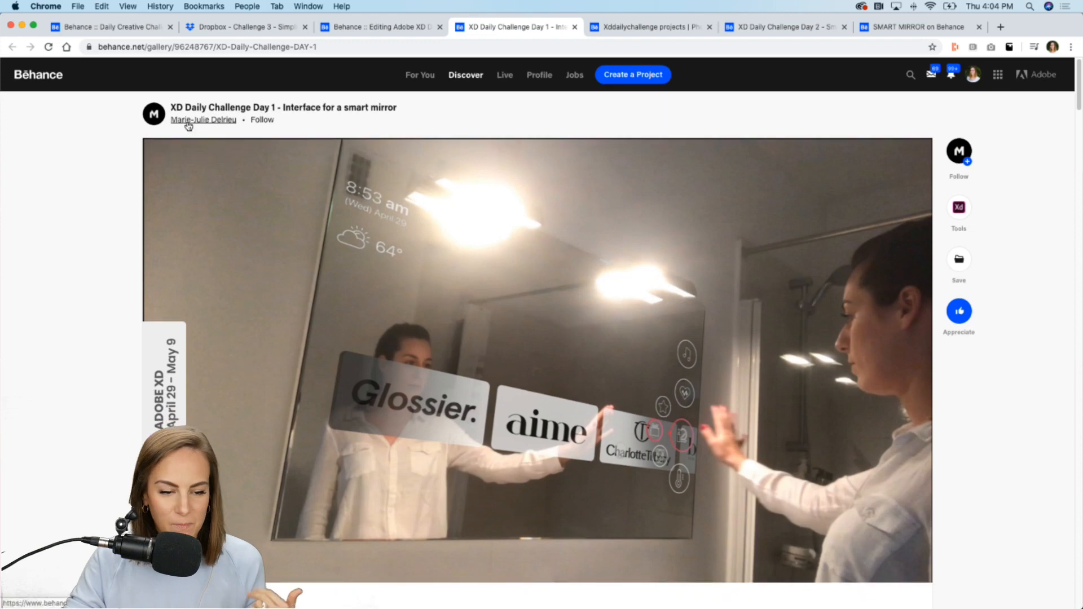
- Watch the smart mirror project's demo video in full screen
{"action": "scroll", "coordinate": [66, 458], "scroll_direction": "down", "scroll_amount": 1}
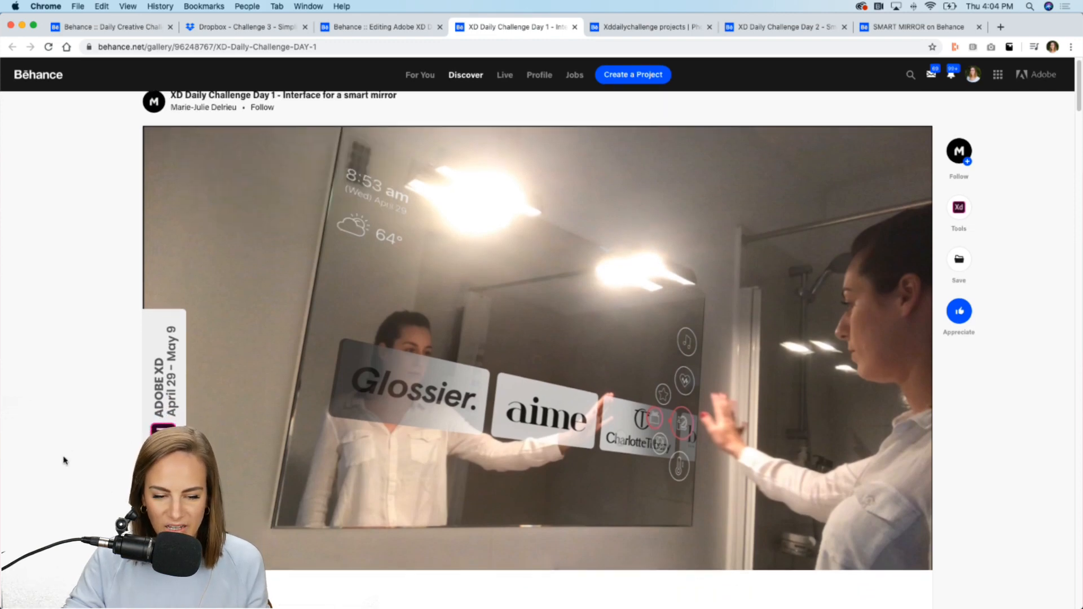
{"action": "scroll", "coordinate": [65, 459], "scroll_direction": "down", "scroll_amount": 20}
{"action": "scroll", "coordinate": [66, 460], "scroll_direction": "up", "scroll_amount": 2}
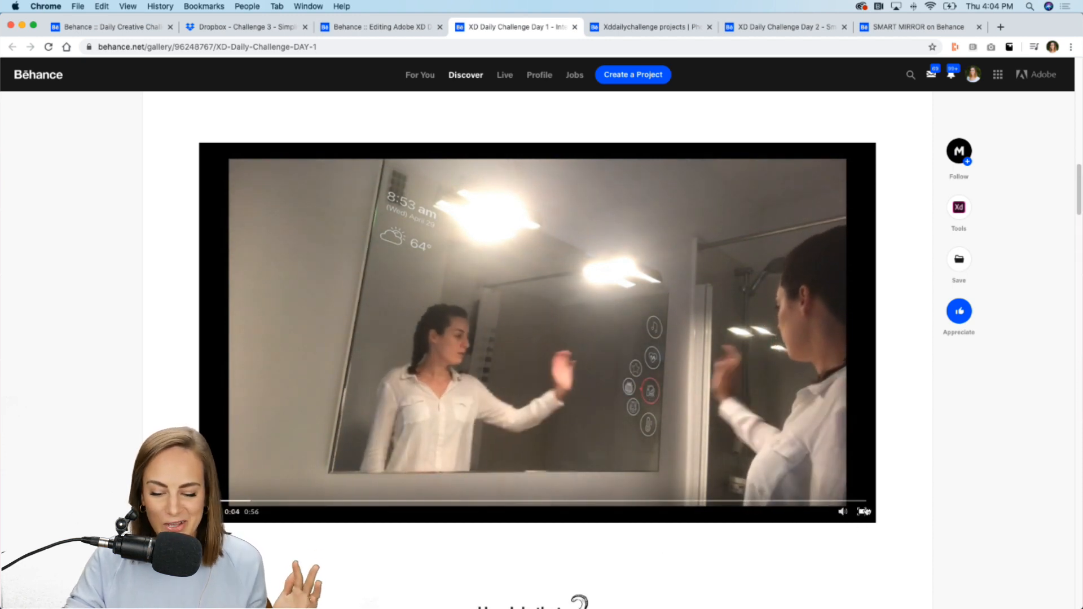
{"action": "left_click", "coordinate": [863, 513]}
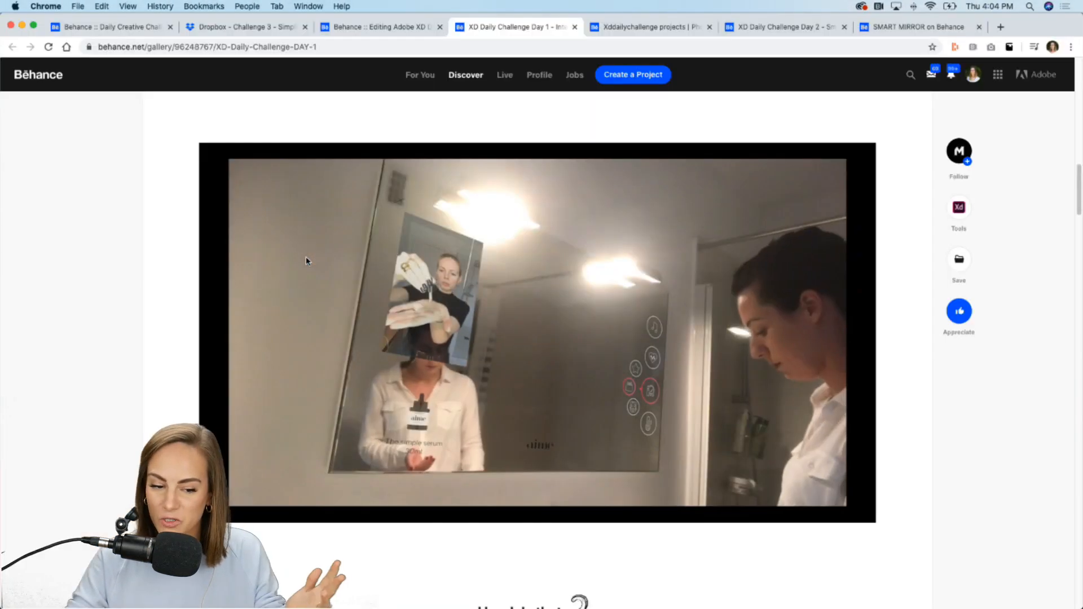
- Go back to the car dashboard project draft and play its demo video
{"action": "left_click", "coordinate": [373, 27]}
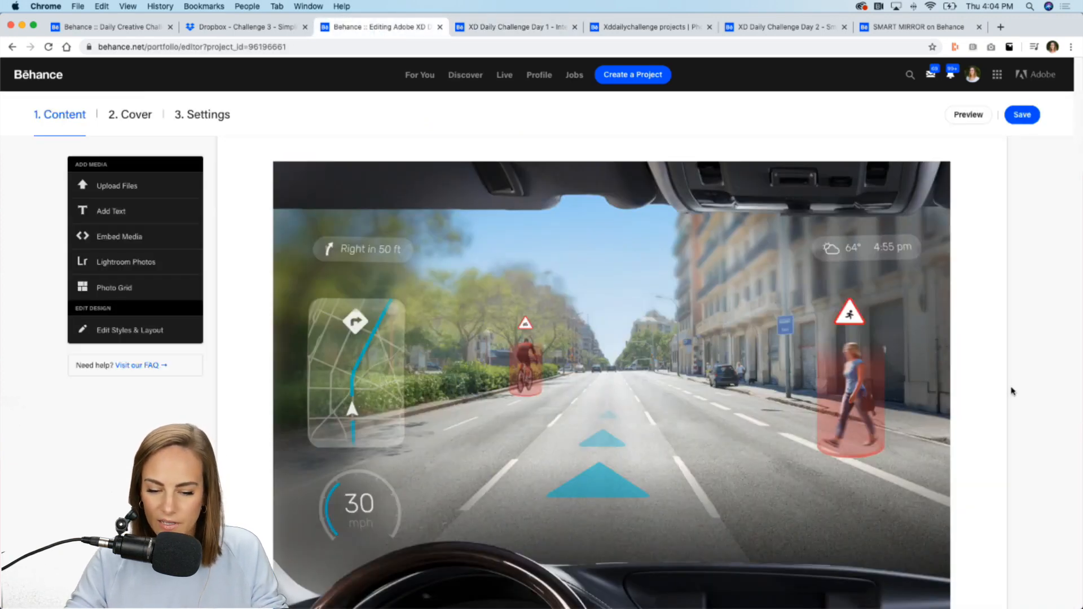
{"action": "scroll", "coordinate": [1011, 392], "scroll_direction": "down", "scroll_amount": 2}
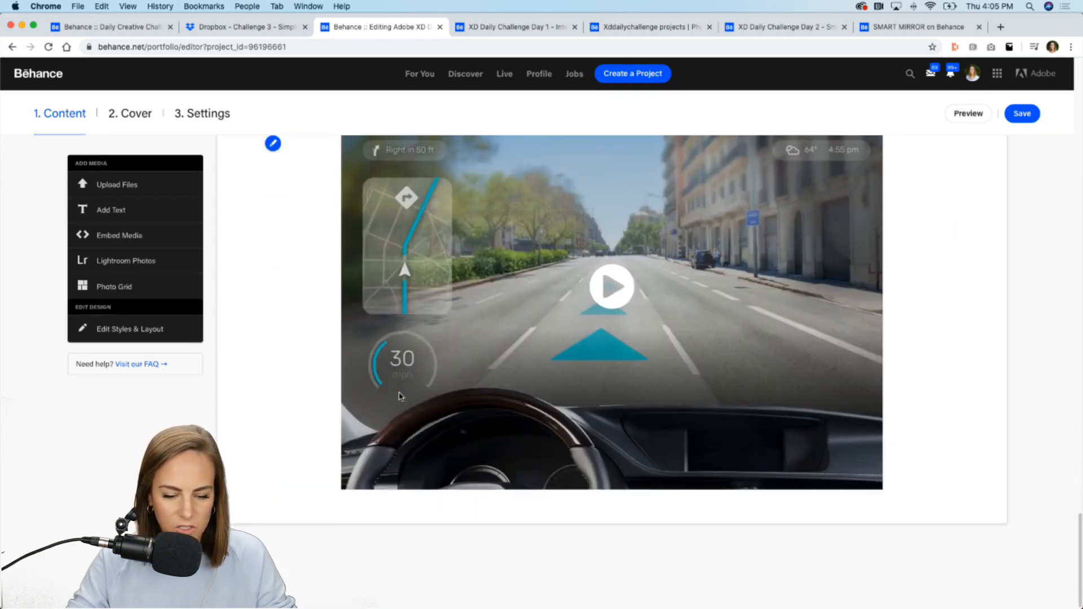
{"action": "left_click", "coordinate": [608, 310]}
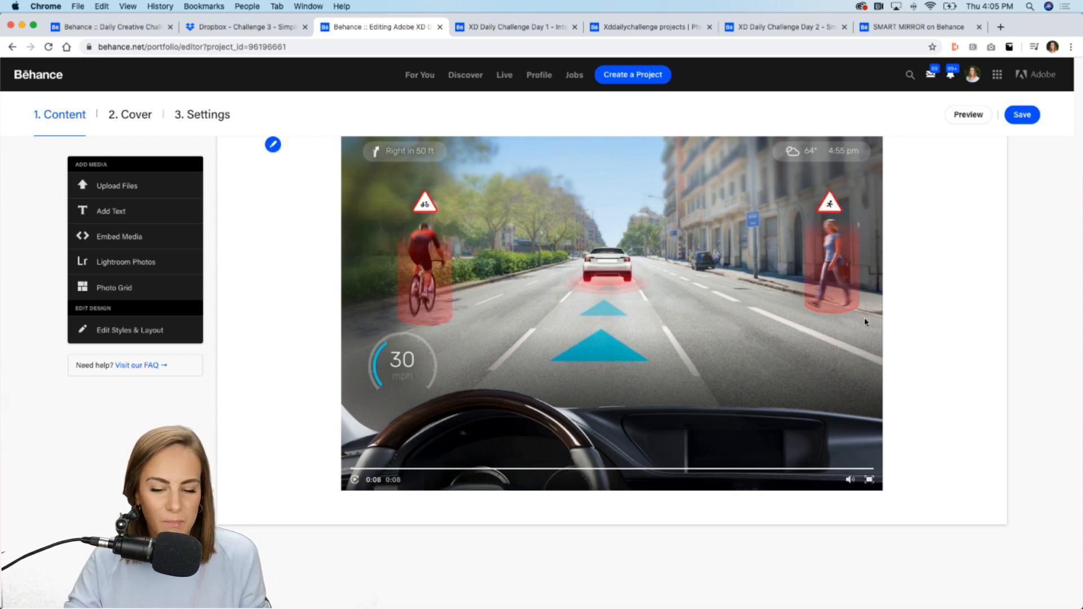
- Switch to the Car Dashboard starter file in Adobe XD and read its Challenge Prompt about voice commands
{"action": "mouse_move", "coordinate": [649, 606]}
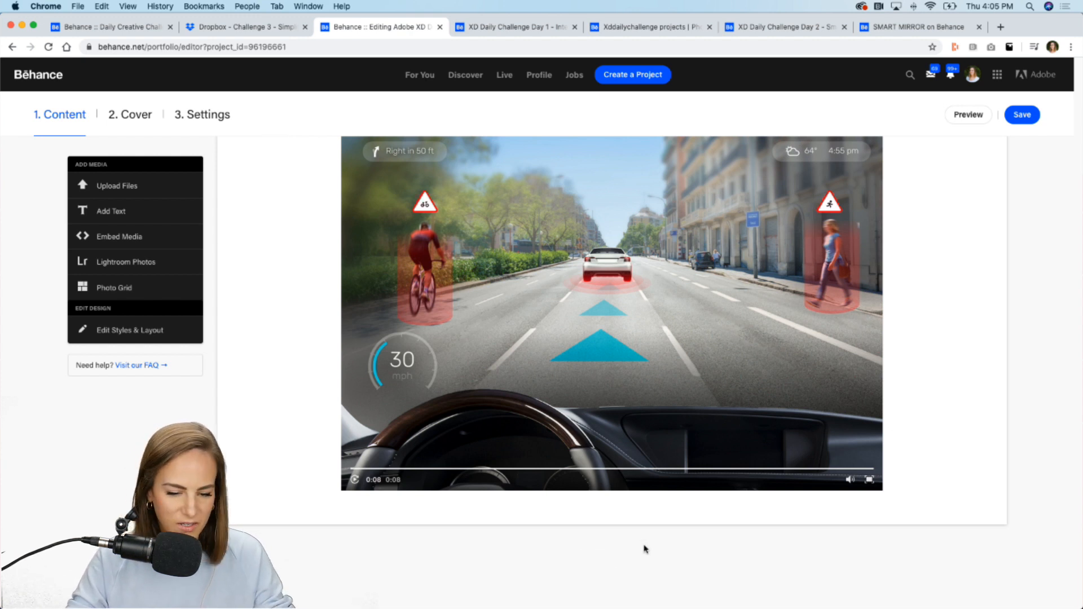
{"action": "left_click", "coordinate": [666, 593]}
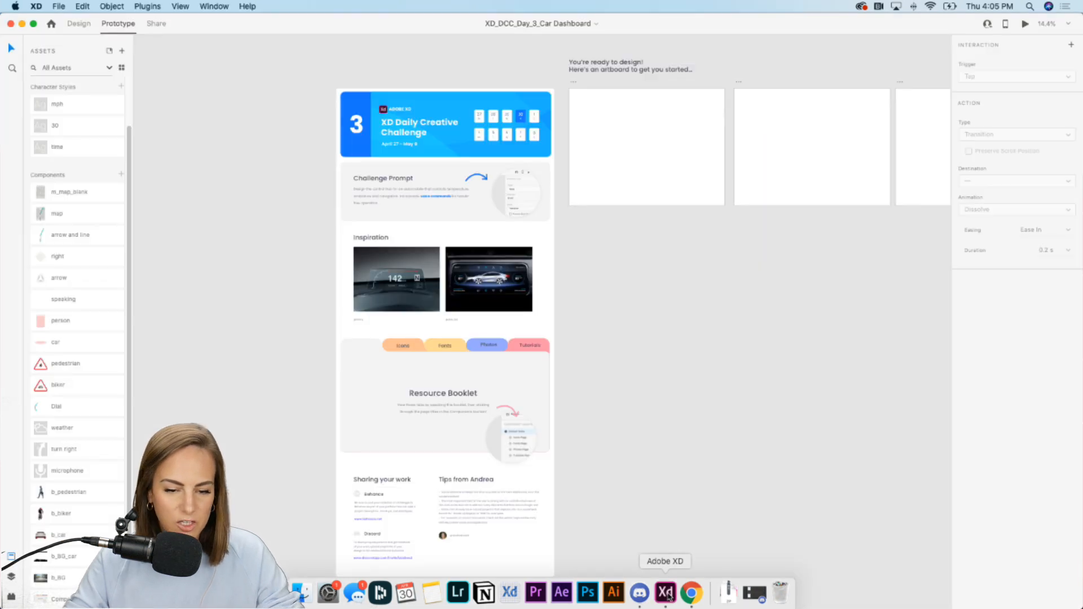
{"action": "scroll", "coordinate": [466, 195], "scroll_direction": "up", "scroll_amount": 5}
{"action": "scroll", "coordinate": [466, 195], "scroll_direction": "up", "scroll_amount": 4}
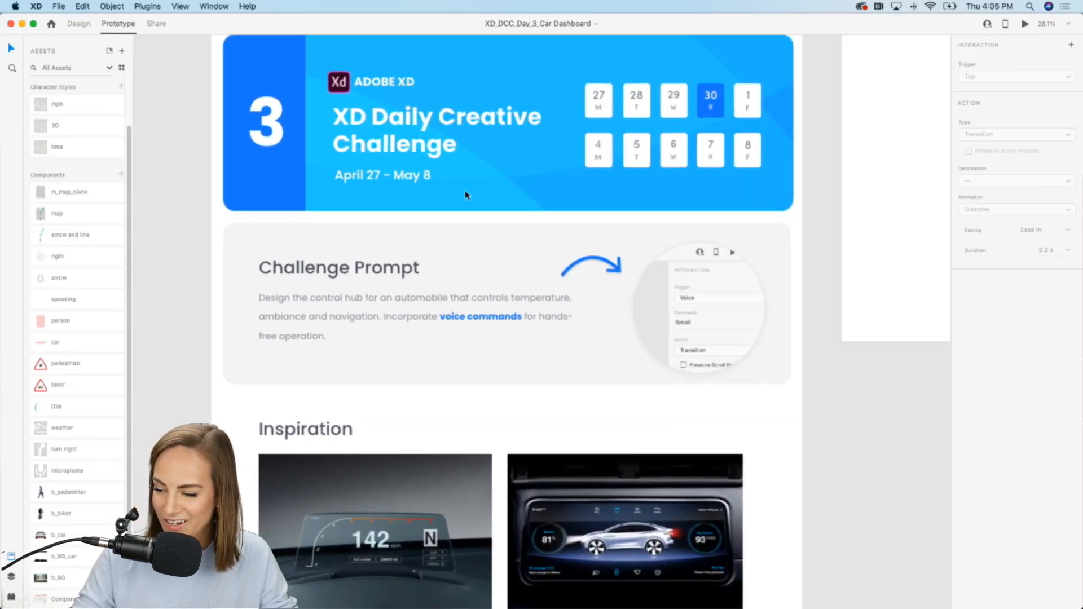
{"action": "scroll", "coordinate": [465, 190], "scroll_direction": "up", "scroll_amount": 2}
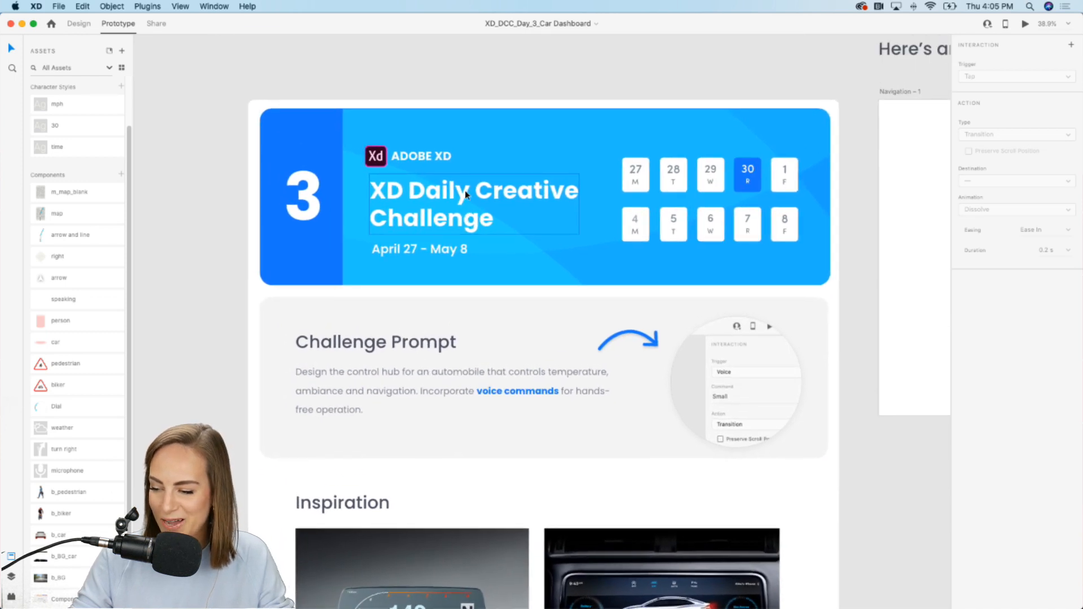
{"action": "scroll", "coordinate": [465, 190], "scroll_direction": "up", "scroll_amount": 3}
{"action": "scroll", "coordinate": [465, 191], "scroll_direction": "down", "scroll_amount": 5}
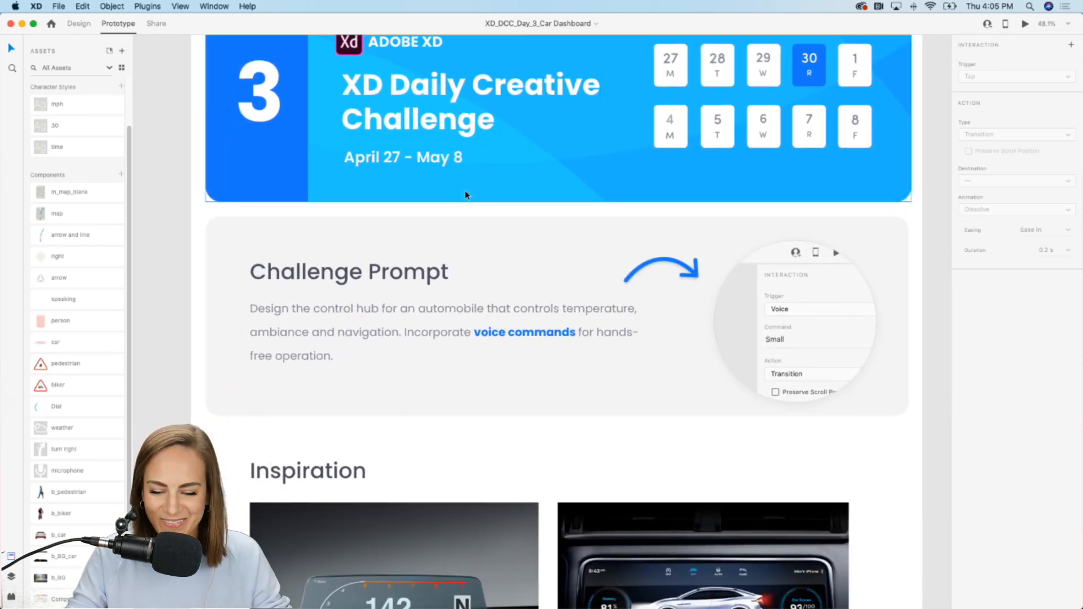
- Look over the Inspiration images and preview the Resource Booklet component's page states, ending on its Default State
{"action": "scroll", "coordinate": [465, 192], "scroll_direction": "down", "scroll_amount": 2}
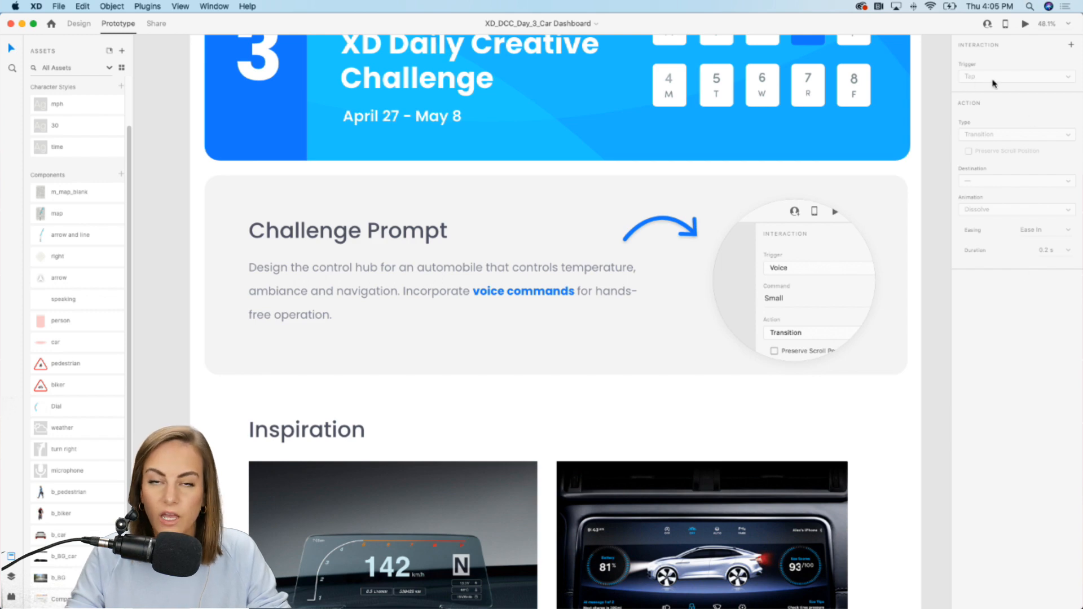
{"action": "scroll", "coordinate": [918, 383], "scroll_direction": "down", "scroll_amount": 10}
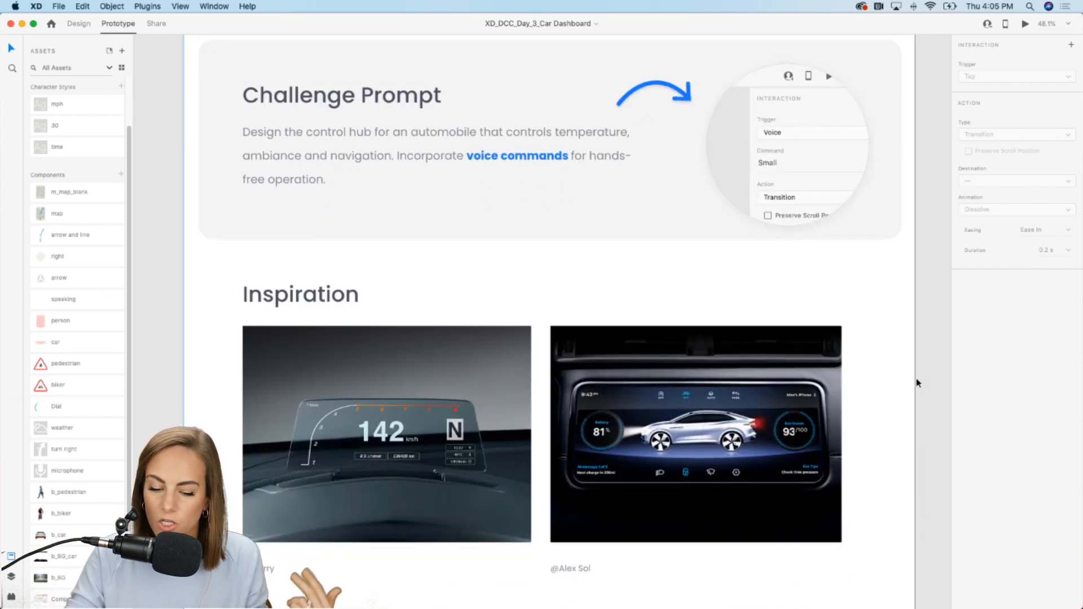
{"action": "scroll", "coordinate": [918, 383], "scroll_direction": "down", "scroll_amount": 2}
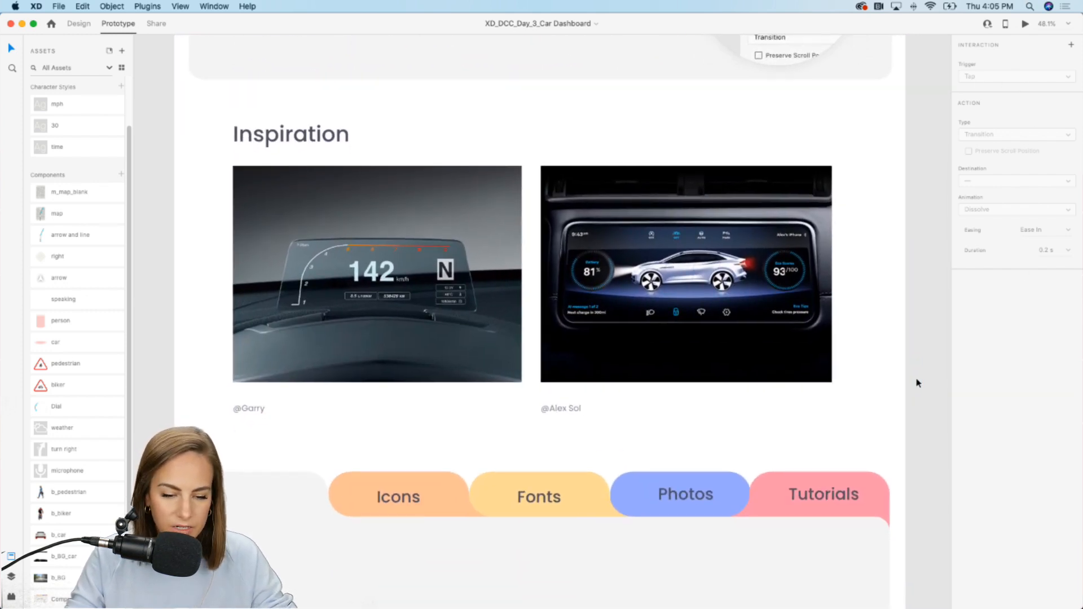
{"action": "scroll", "coordinate": [918, 383], "scroll_direction": "down", "scroll_amount": 12}
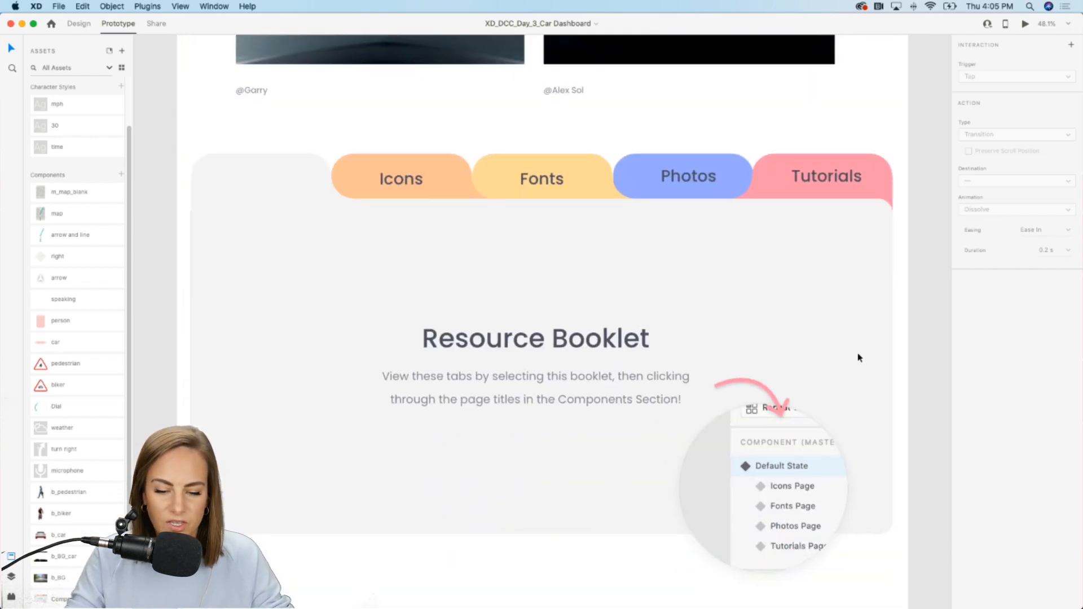
{"action": "left_click", "coordinate": [859, 358]}
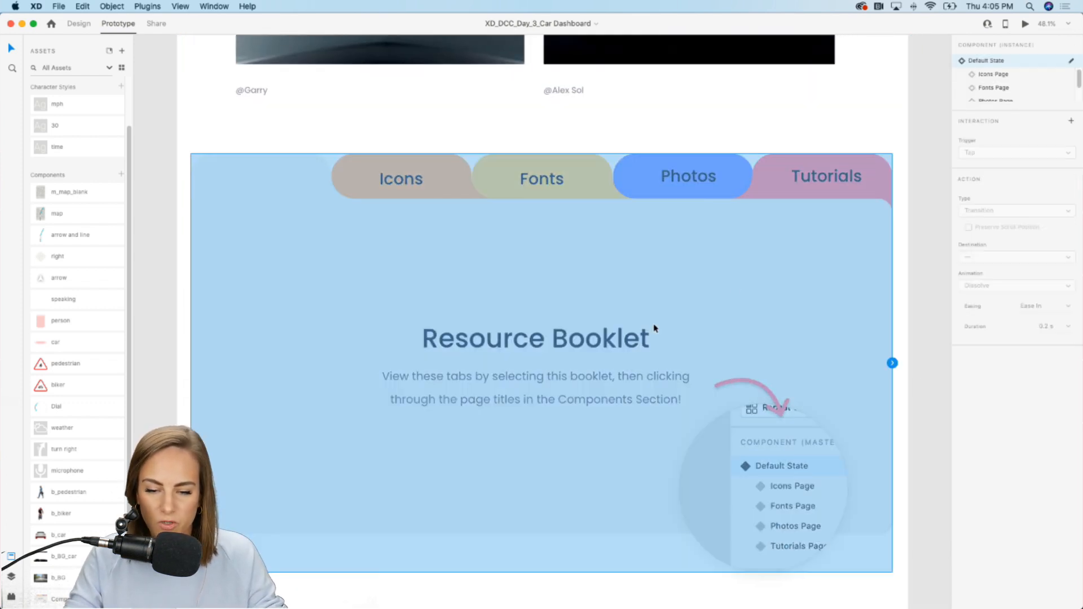
{"action": "left_click", "coordinate": [993, 76]}
{"action": "left_click", "coordinate": [992, 92]}
{"action": "left_click", "coordinate": [993, 61]}
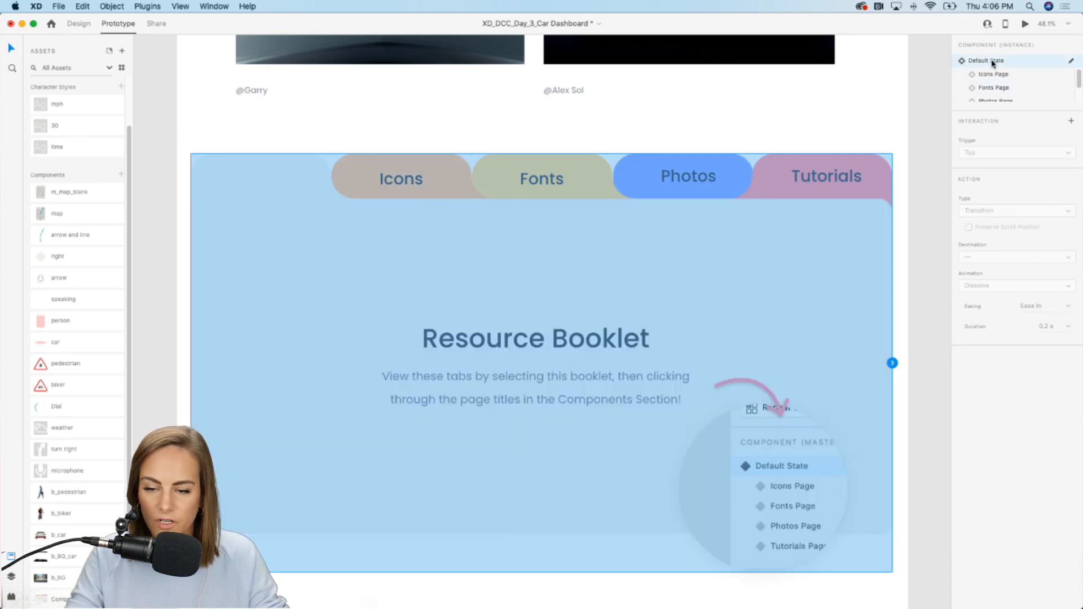
- Switch to Design mode and read the tips section on dashboard UI and voice commands
{"action": "left_click", "coordinate": [79, 23]}
{"action": "scroll", "coordinate": [532, 296], "scroll_direction": "down", "scroll_amount": 5}
{"action": "scroll", "coordinate": [532, 297], "scroll_direction": "down", "scroll_amount": 8}
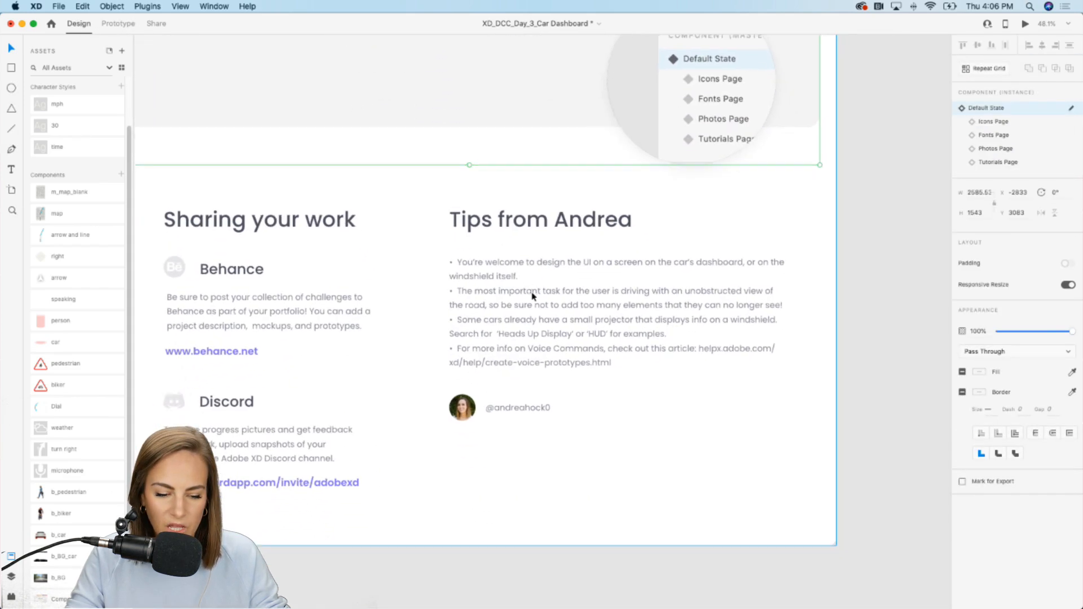
{"action": "scroll", "coordinate": [906, 326], "scroll_direction": "up", "scroll_amount": 3}
{"action": "left_click", "coordinate": [862, 327]}
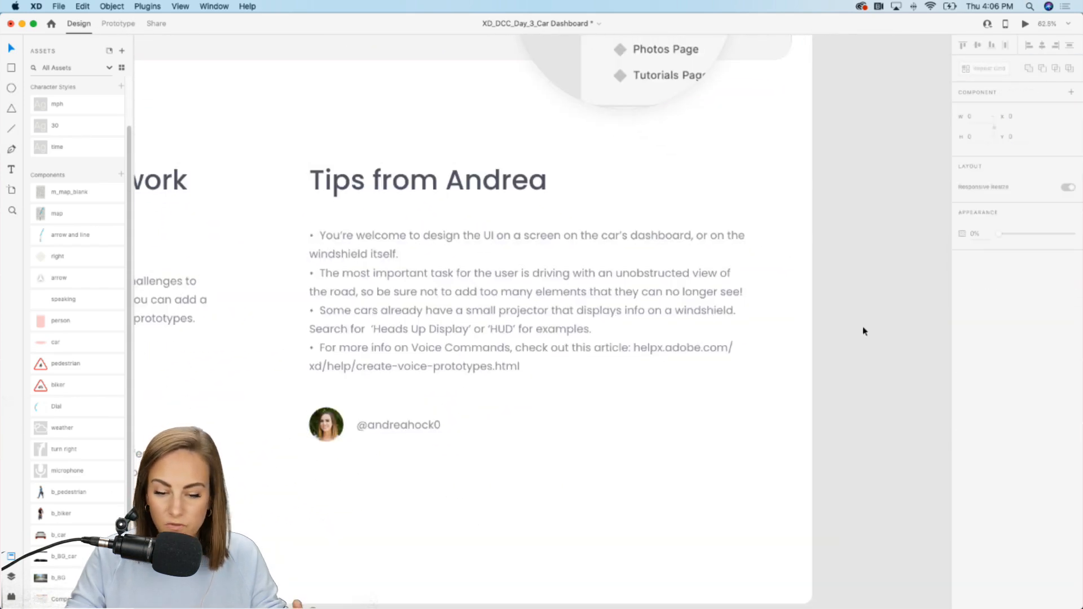
{"action": "scroll", "coordinate": [863, 327], "scroll_direction": "left", "scroll_amount": 2}
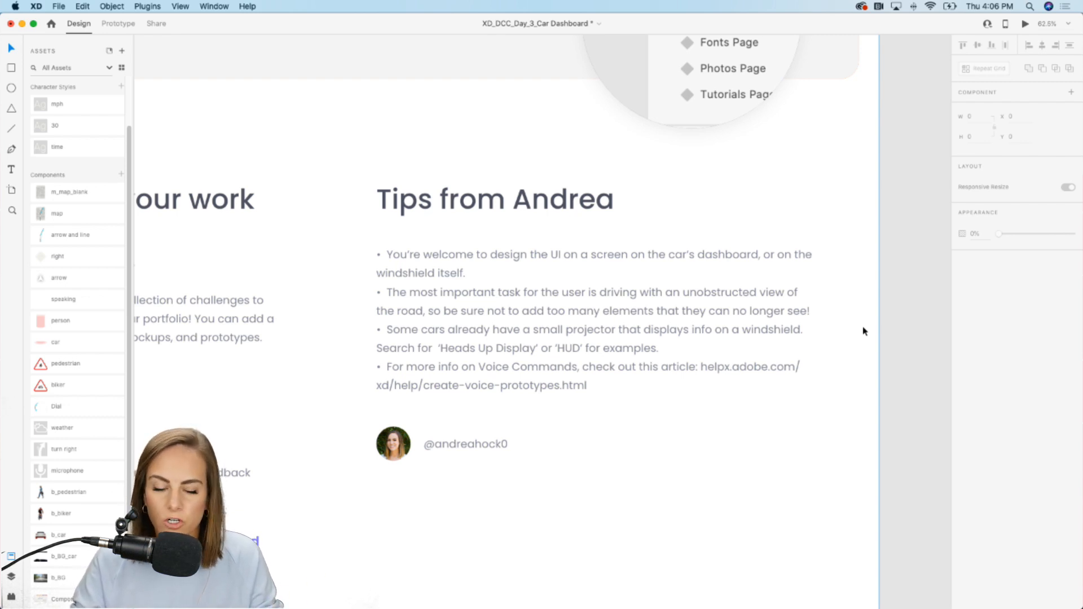
- Look back at the heads-up display image under Inspiration and at the Resource Booklet instructions
{"action": "left_click", "coordinate": [591, 340]}
{"action": "scroll", "coordinate": [657, 350], "scroll_direction": "up", "scroll_amount": 15}
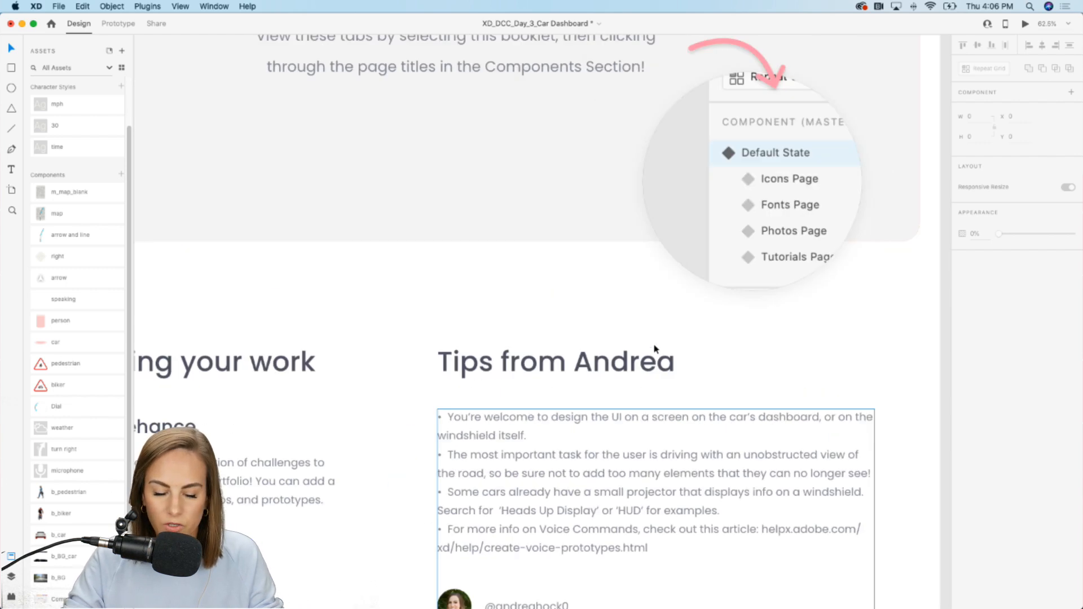
{"action": "scroll", "coordinate": [657, 351], "scroll_direction": "up", "scroll_amount": 2}
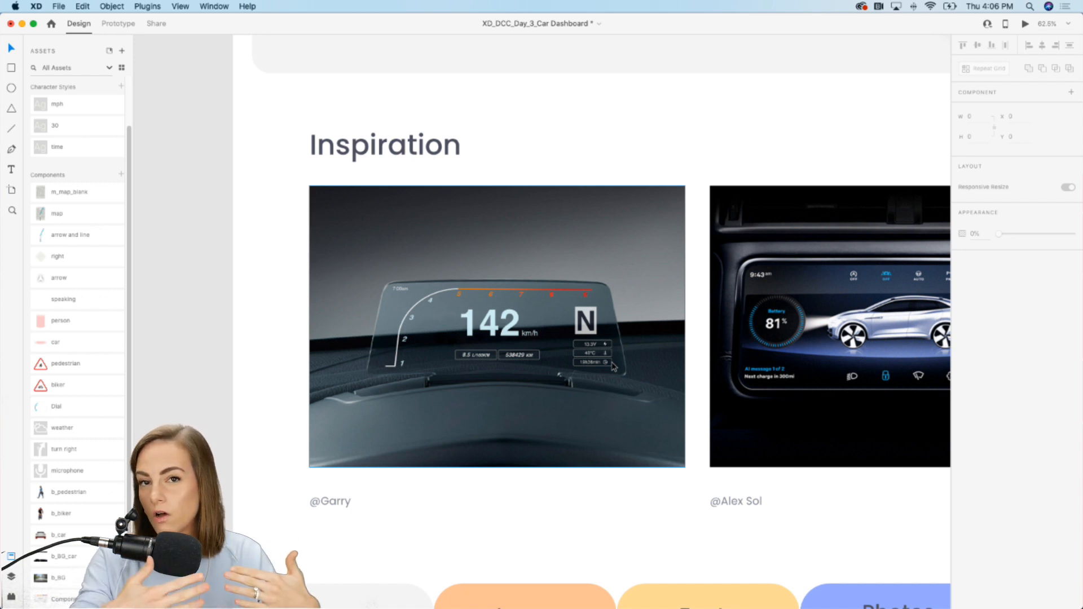
{"action": "scroll", "coordinate": [613, 367], "scroll_direction": "down", "scroll_amount": 10}
{"action": "scroll", "coordinate": [613, 366], "scroll_direction": "right", "scroll_amount": 5}
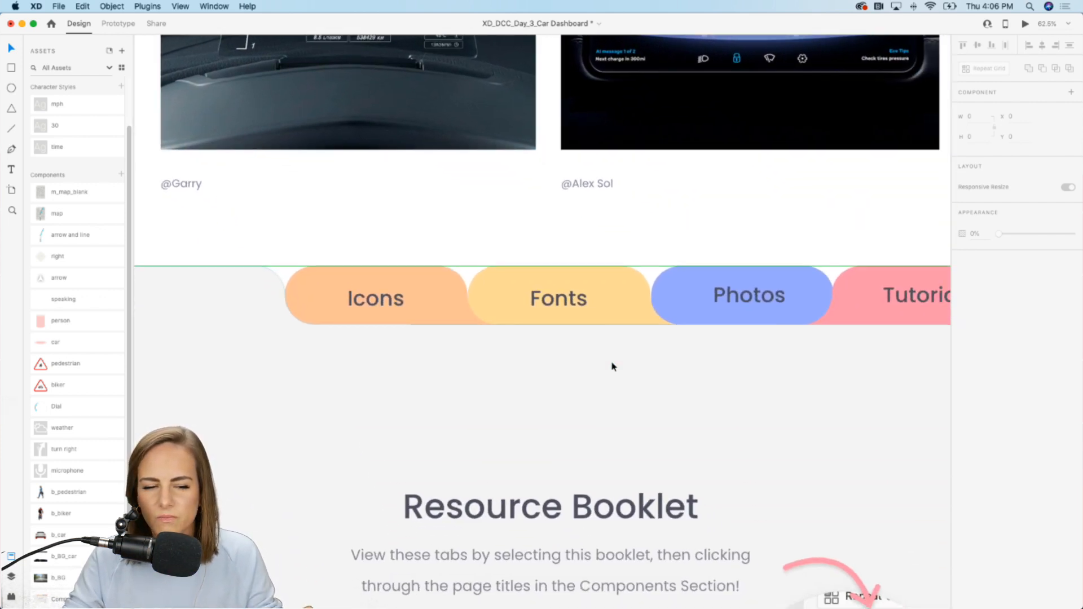
{"action": "scroll", "coordinate": [613, 366], "scroll_direction": "down", "scroll_amount": 20}
{"action": "scroll", "coordinate": [614, 366], "scroll_direction": "right", "scroll_amount": 8}
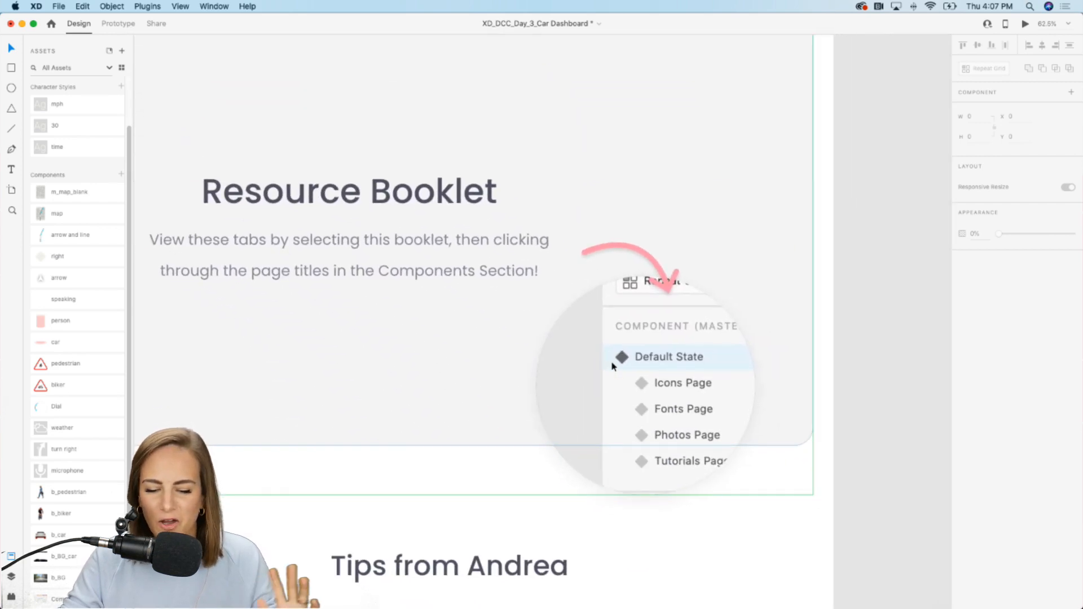
{"action": "scroll", "coordinate": [611, 367], "scroll_direction": "down", "scroll_amount": 5, "text": "ctrl"}
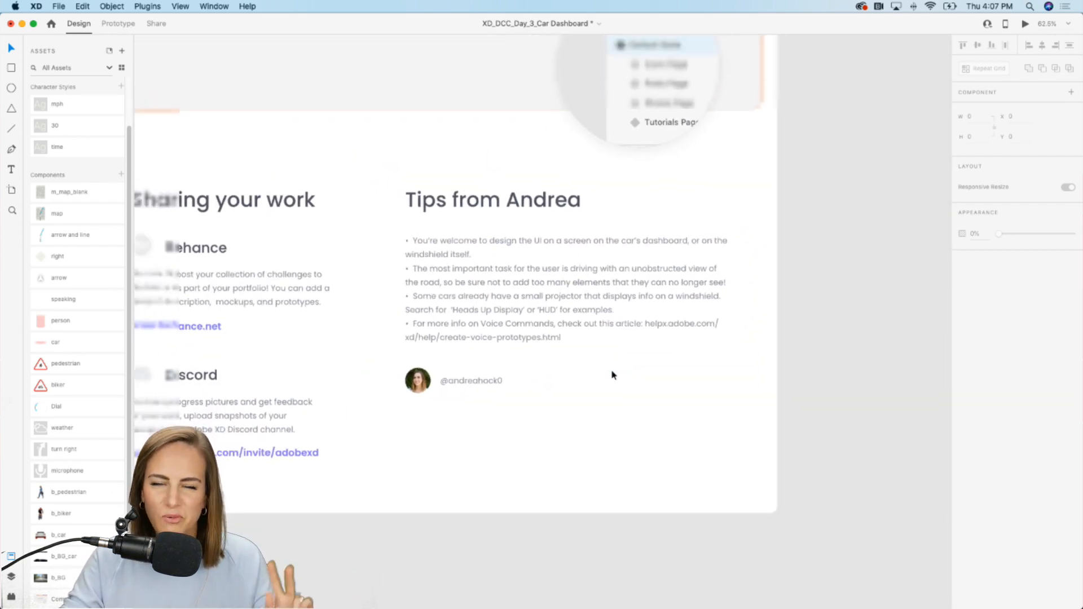
- Go to the blank Navigation – 1 artboard, select it and look through the preset artboard sizes
{"action": "scroll", "coordinate": [611, 369], "scroll_direction": "up", "scroll_amount": 10}
{"action": "scroll", "coordinate": [611, 369], "scroll_direction": "up", "scroll_amount": 10}
{"action": "scroll", "coordinate": [611, 369], "scroll_direction": "right", "scroll_amount": 5}
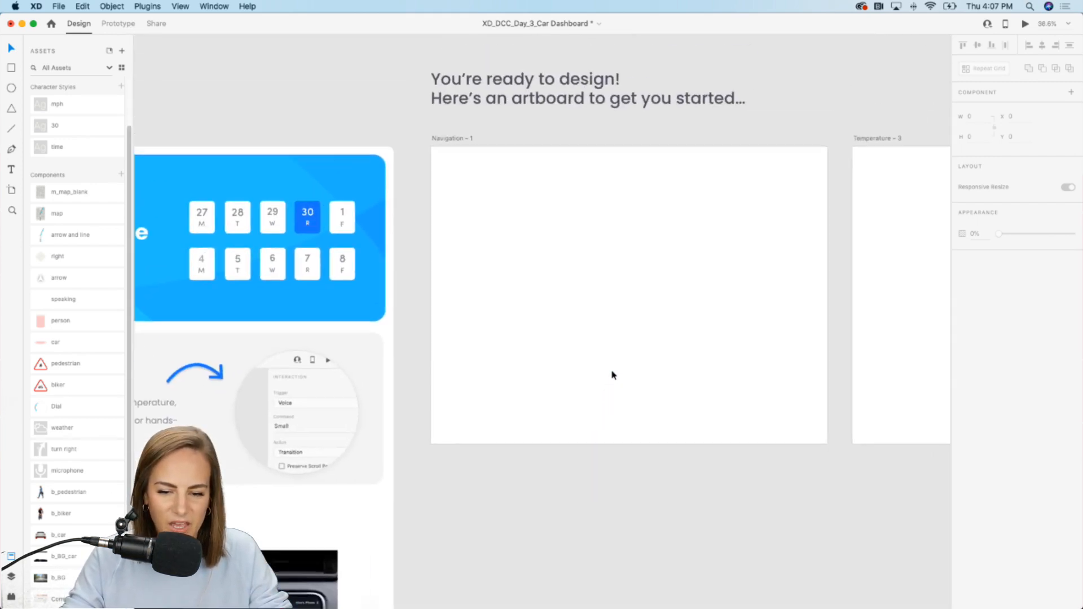
{"action": "scroll", "coordinate": [613, 374], "scroll_direction": "right", "scroll_amount": 3}
{"action": "scroll", "coordinate": [613, 375], "scroll_direction": "up", "scroll_amount": 1}
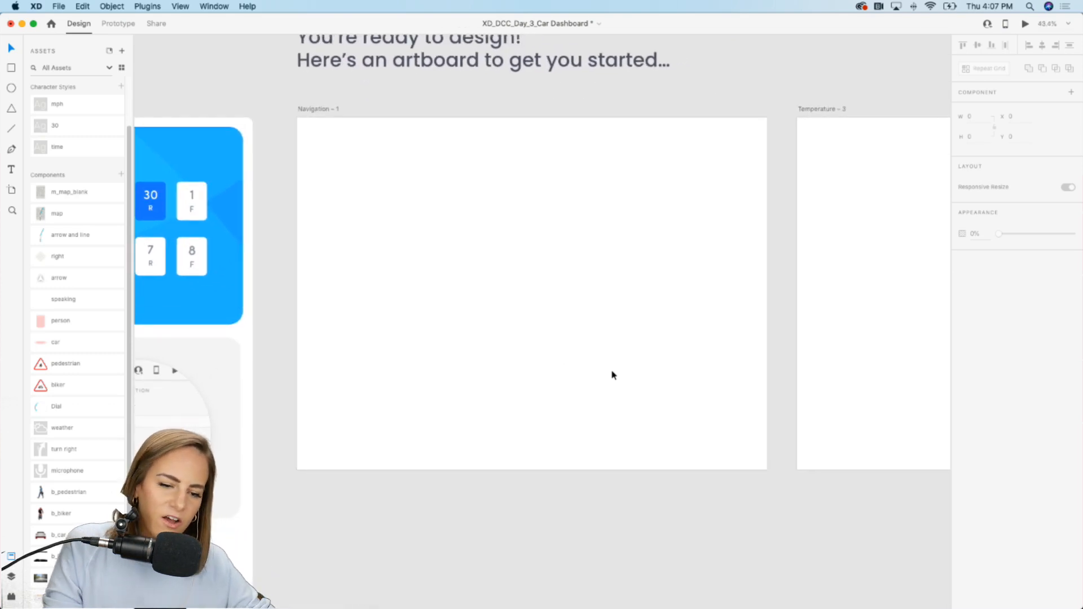
{"action": "left_click", "coordinate": [614, 375]}
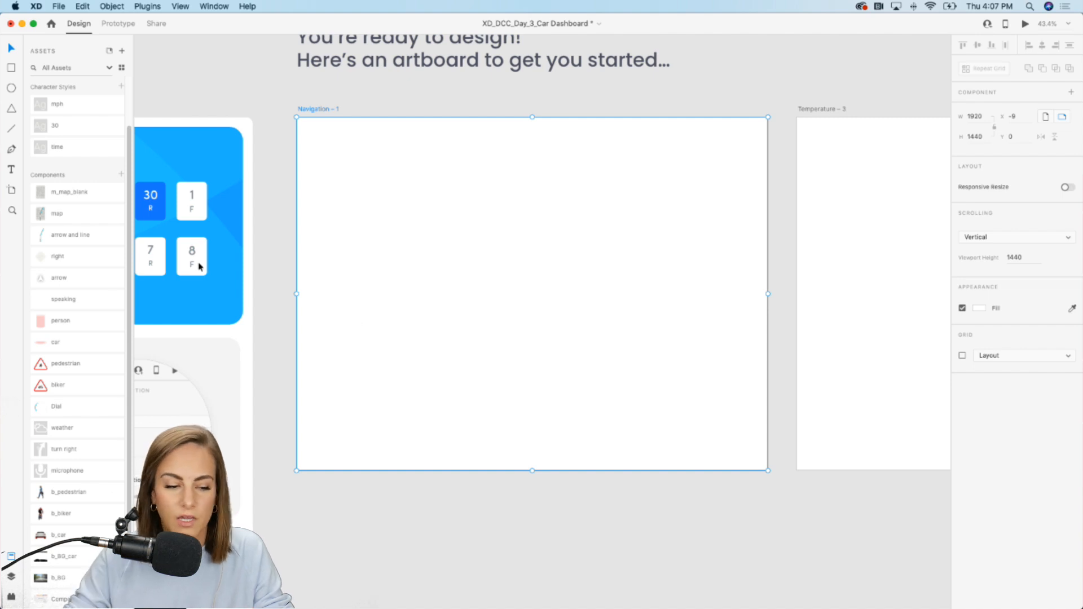
{"action": "left_click", "coordinate": [13, 190]}
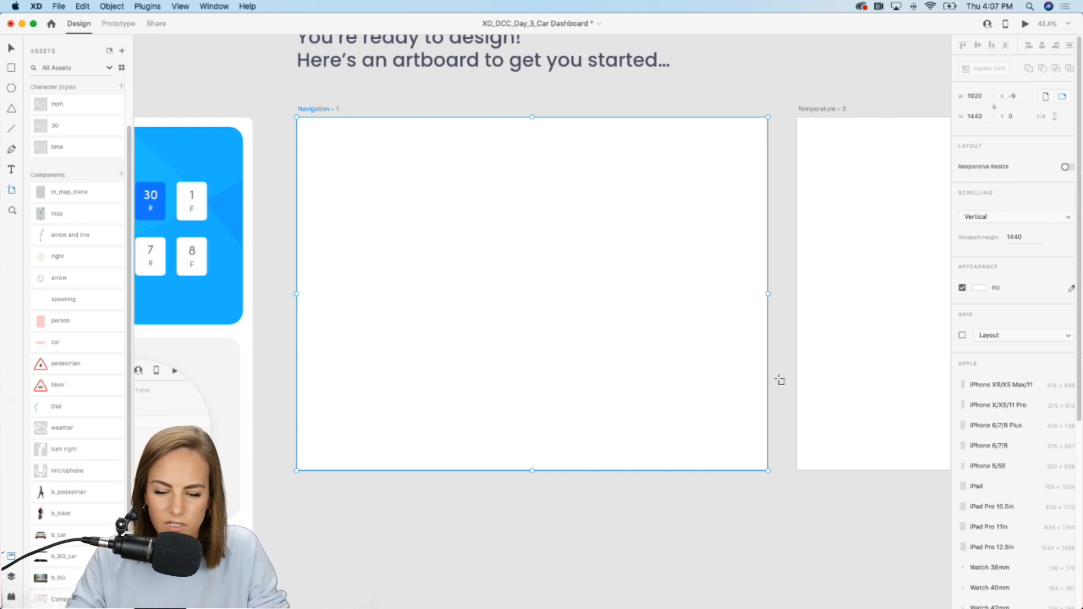
{"action": "scroll", "coordinate": [1013, 491], "scroll_direction": "down", "scroll_amount": 5}
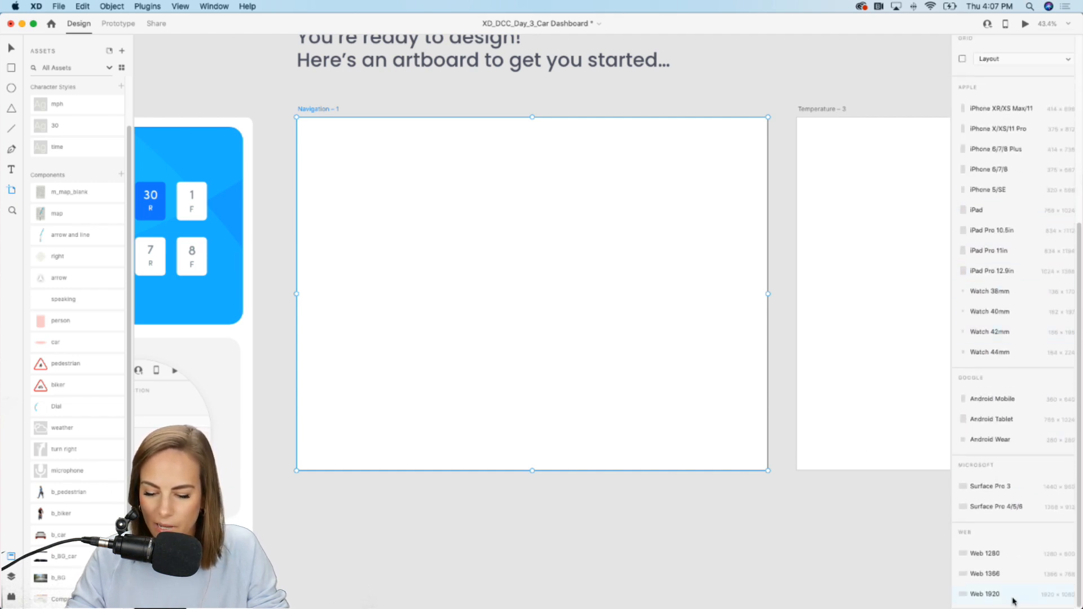
{"action": "key", "text": "v"}
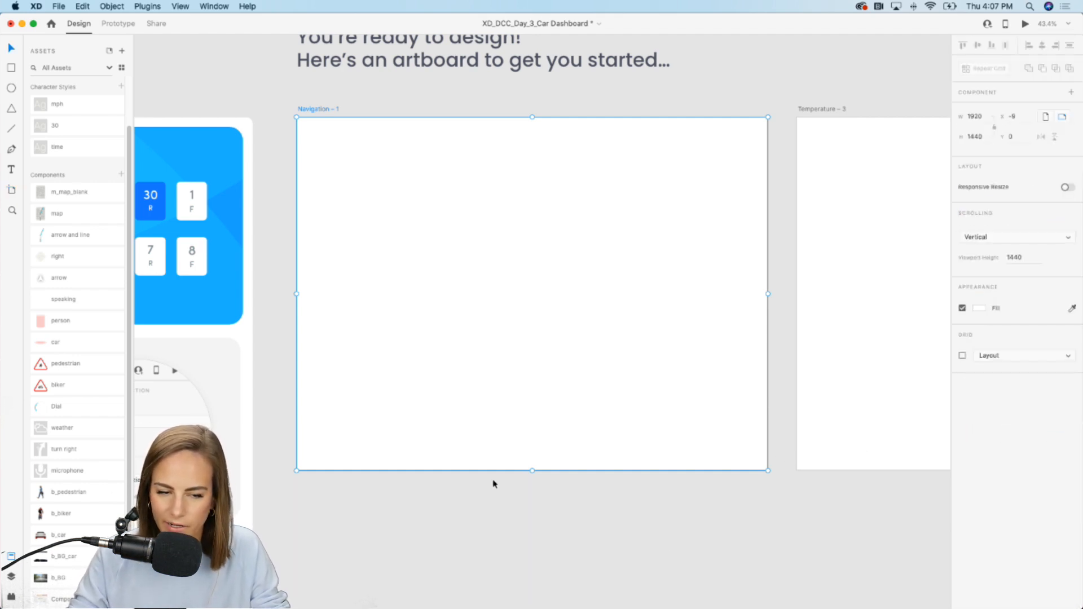
- Place the b_BG street component on the Navigation – 1 artboard, centred across its width at about X -17, Y 119
{"action": "left_click", "coordinate": [452, 515]}
{"action": "left_click_drag", "start_coordinate": [46, 579], "coordinate": [397, 516]}
{"action": "scroll", "coordinate": [397, 517], "scroll_direction": "down", "scroll_amount": 3}
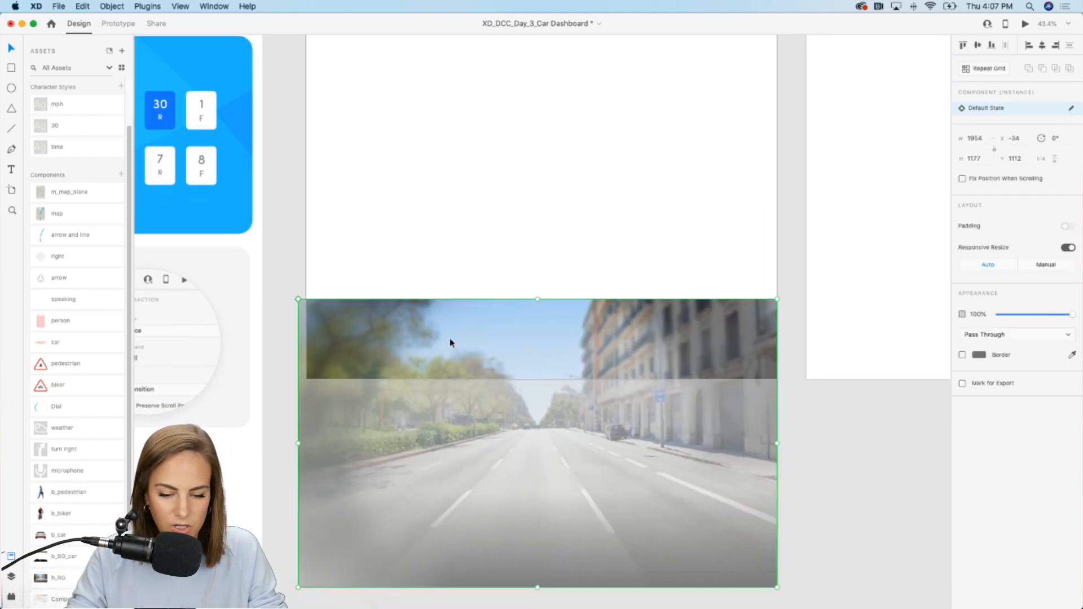
{"action": "left_click_drag", "start_coordinate": [449, 340], "coordinate": [449, 106]}
{"action": "scroll", "coordinate": [449, 106], "scroll_direction": "up", "scroll_amount": 3}
{"action": "left_click_drag", "start_coordinate": [438, 224], "coordinate": [443, 215]}
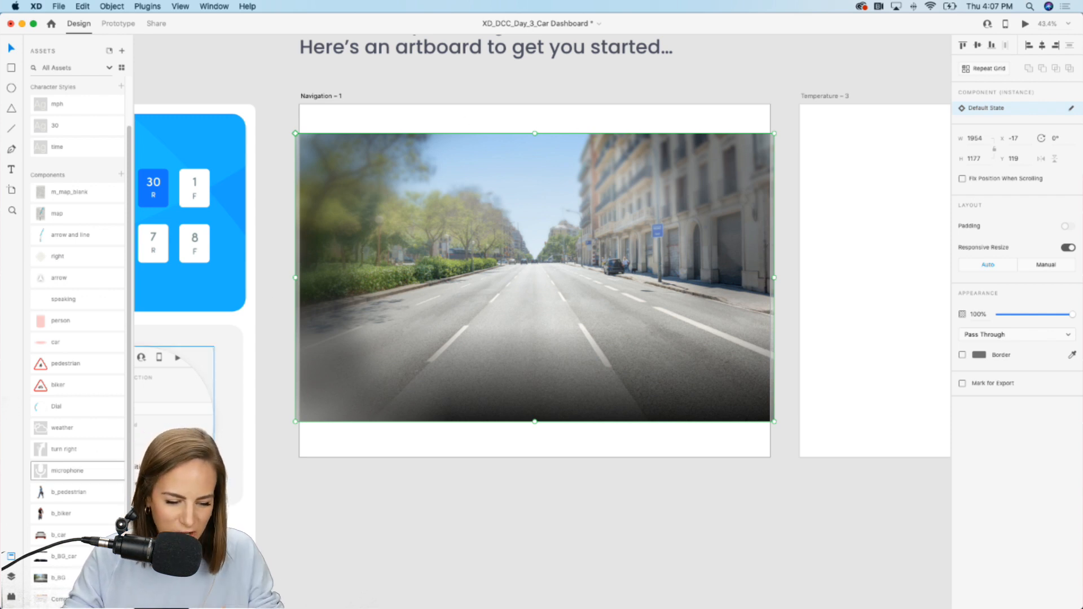
- Place the b_BG_car interior over the street image, shift the street slightly upward and align the interior to the artboard at X -6, Y -4
{"action": "left_click", "coordinate": [452, 515]}
{"action": "left_click_drag", "start_coordinate": [56, 556], "coordinate": [563, 544]}
{"action": "left_click_drag", "start_coordinate": [623, 366], "coordinate": [521, 124]}
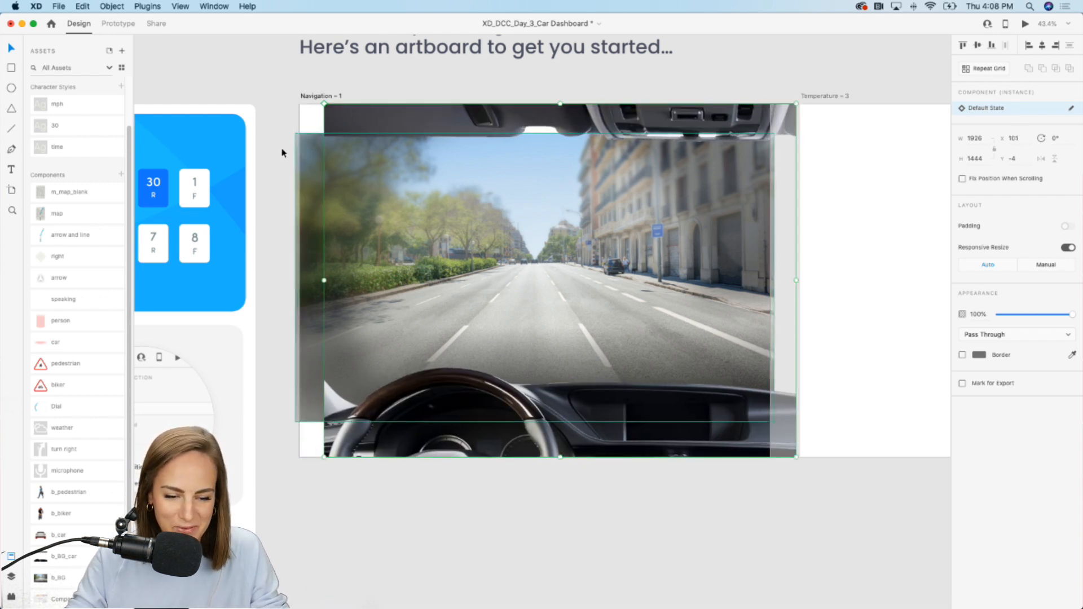
{"action": "left_click_drag", "start_coordinate": [304, 149], "coordinate": [306, 134]}
{"action": "left_click_drag", "start_coordinate": [380, 103], "coordinate": [354, 109]}
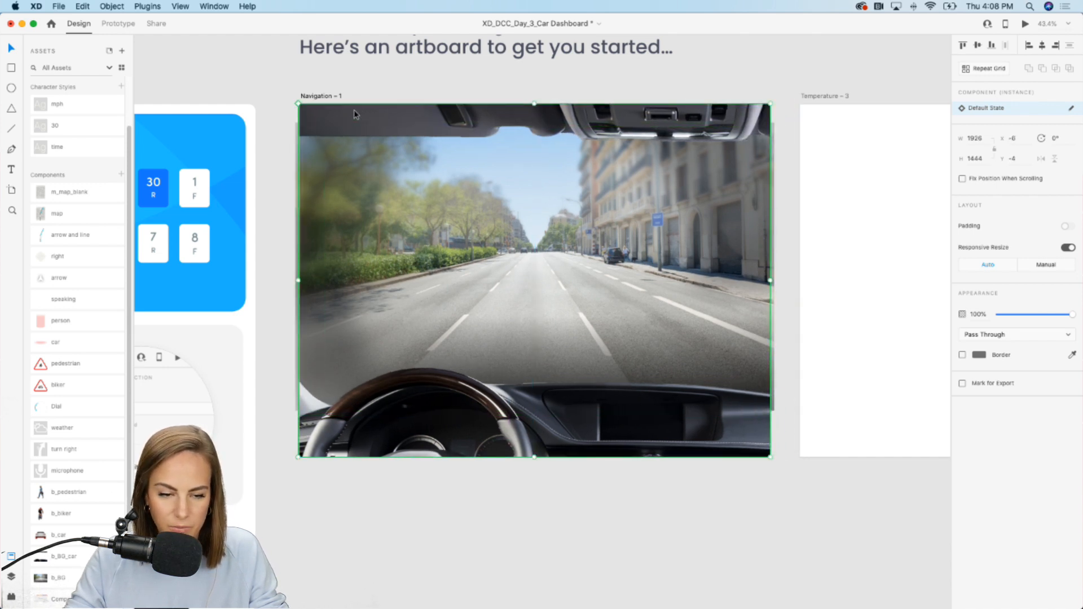
{"action": "left_click", "coordinate": [691, 554]}
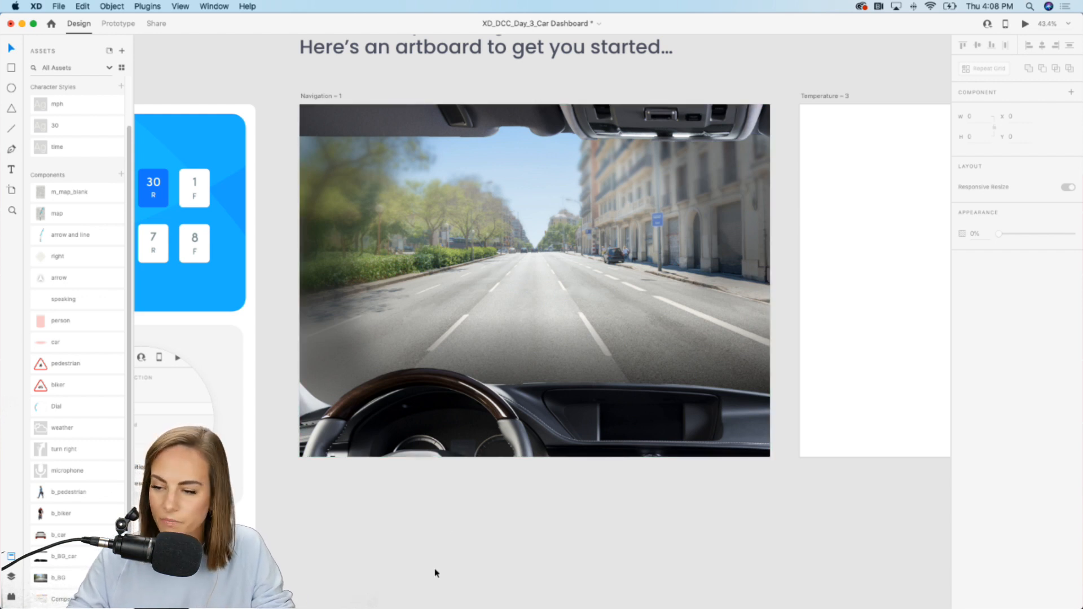
- Add the text "4:55pm" over the buildings in the windshield's right half and set its box to auto width
{"action": "scroll", "coordinate": [388, 241], "scroll_direction": "up", "scroll_amount": 5}
{"action": "scroll", "coordinate": [387, 241], "scroll_direction": "up", "scroll_amount": 4}
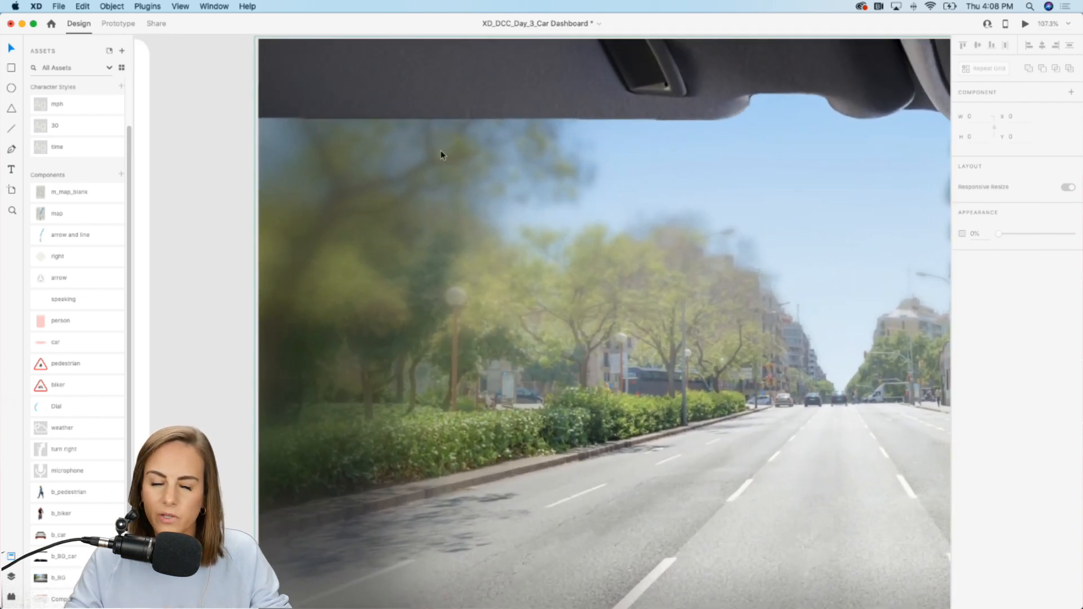
{"action": "scroll", "coordinate": [442, 151], "scroll_direction": "right", "scroll_amount": 10}
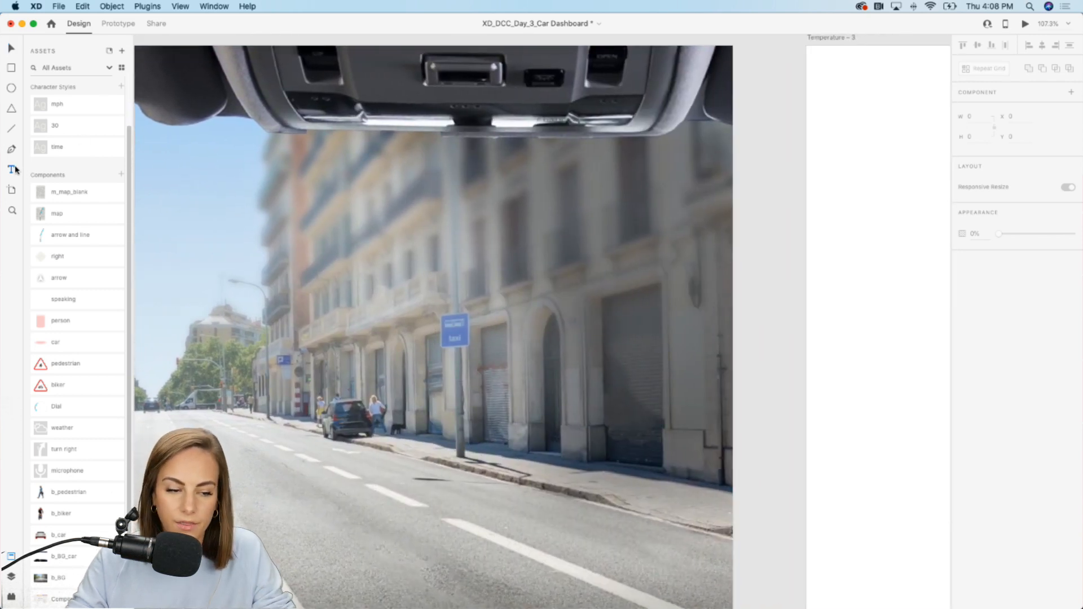
{"action": "left_click_drag", "start_coordinate": [441, 188], "coordinate": [609, 271]}
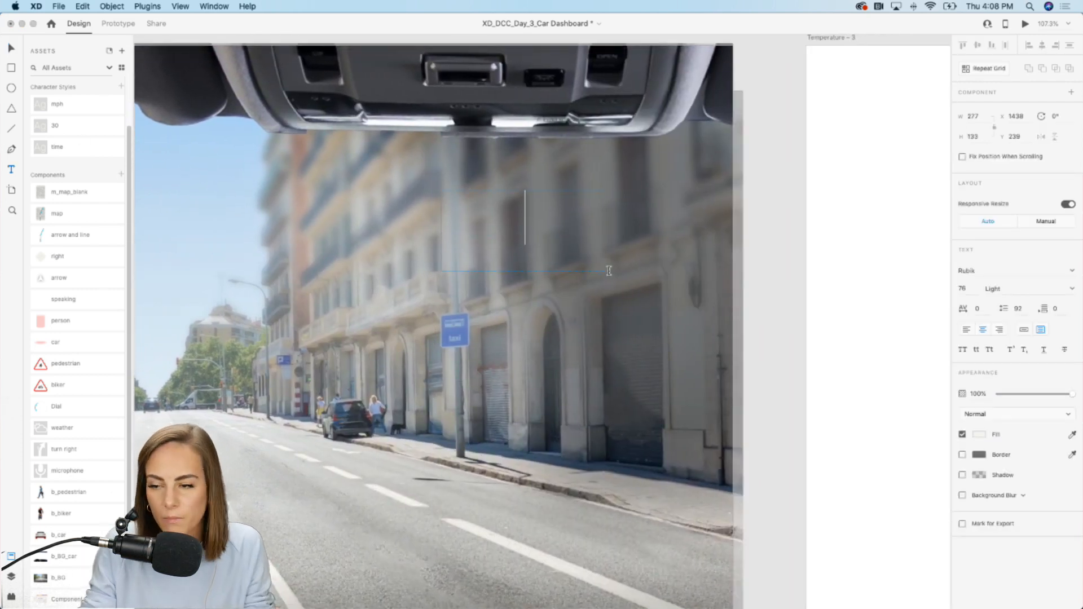
{"action": "type", "text": "4:55"}
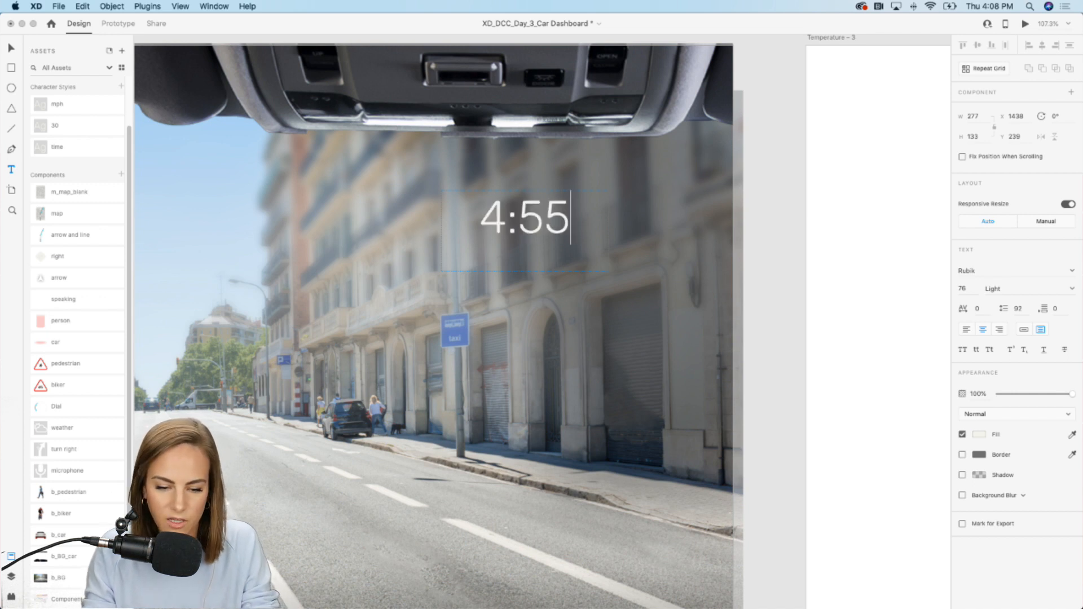
{"action": "type", "text": "pm."}
{"action": "key", "text": "Escape"}
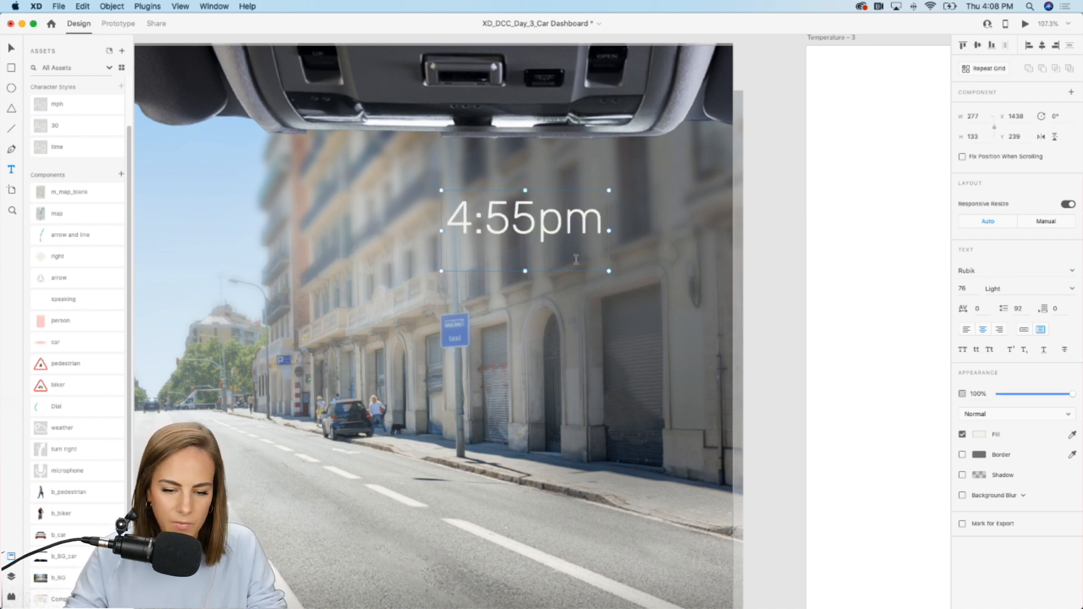
{"action": "left_click", "coordinate": [1023, 329]}
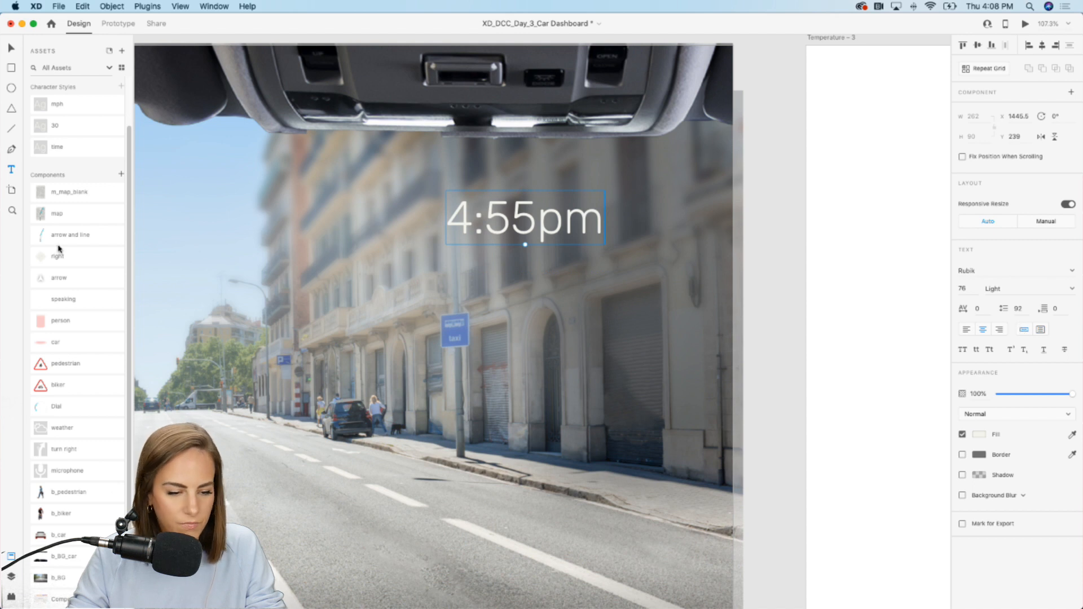
- Apply the time character style to the 4:55pm text and move it near the windshield's upper-right edge
{"action": "scroll", "coordinate": [79, 225], "scroll_direction": "up", "scroll_amount": 2}
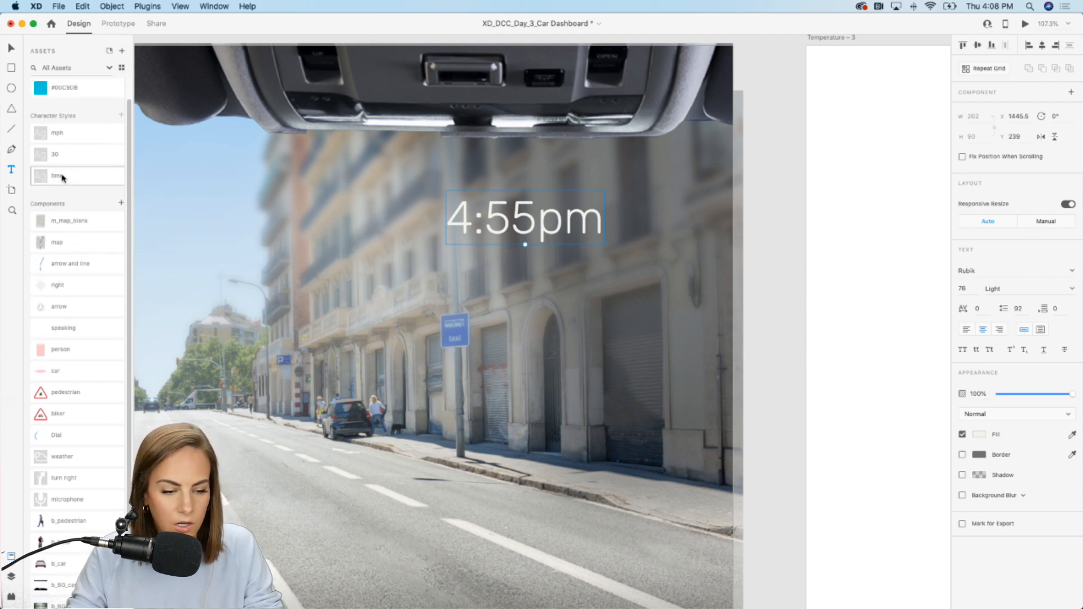
{"action": "left_click", "coordinate": [65, 177]}
{"action": "left_click_drag", "start_coordinate": [520, 230], "coordinate": [637, 197]}
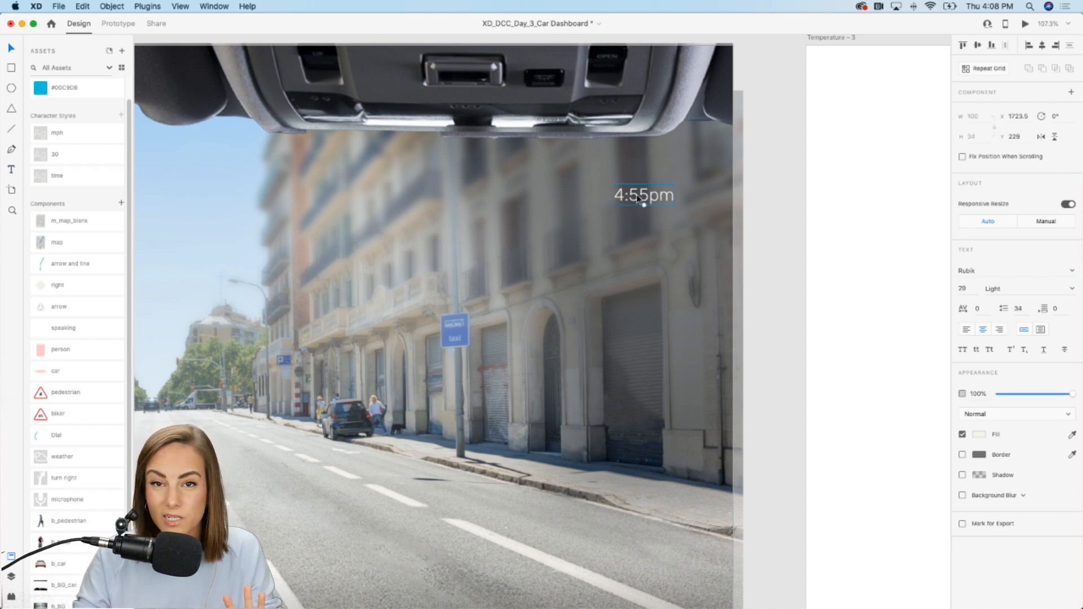
- Duplicate the 4:55pm text to its left and change the copy's text to "64"
{"action": "left_click_drag", "start_coordinate": [638, 197], "coordinate": [551, 194], "text": "alt"}
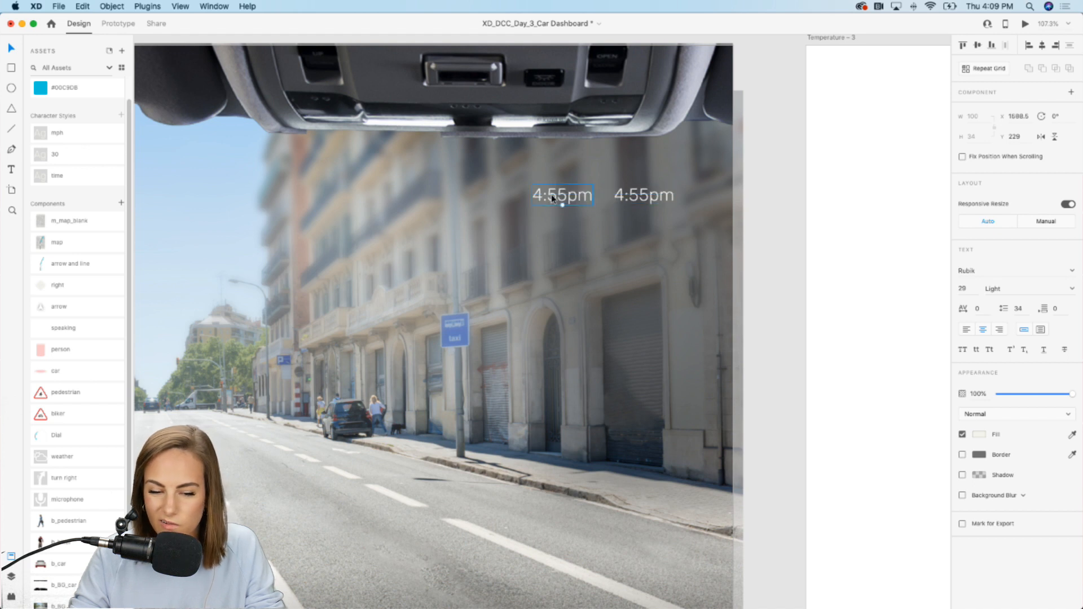
{"action": "double_click", "coordinate": [550, 194]}
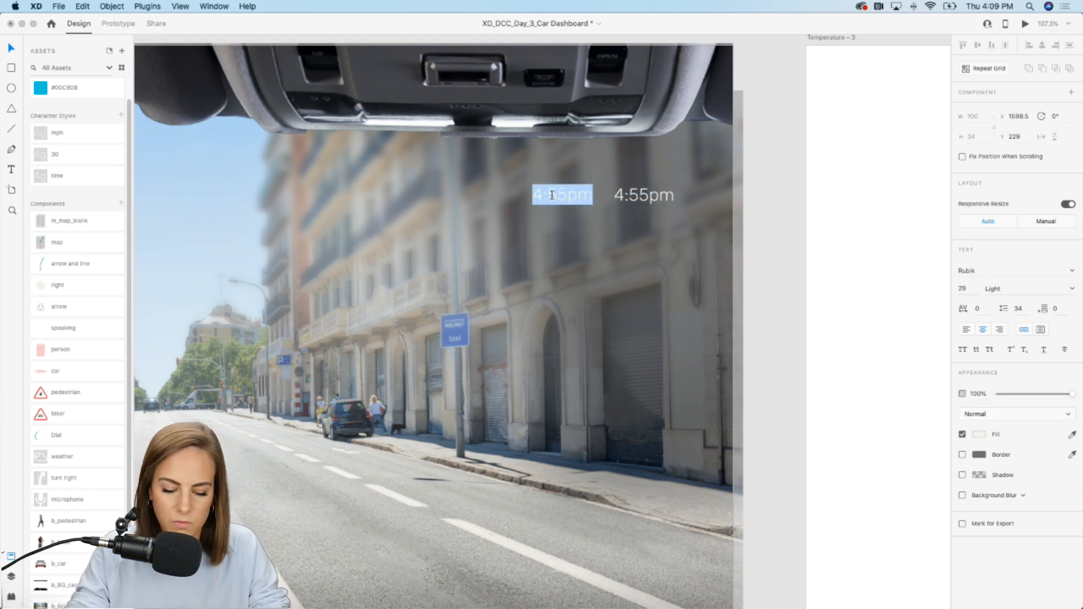
{"action": "type", "text": "64"}
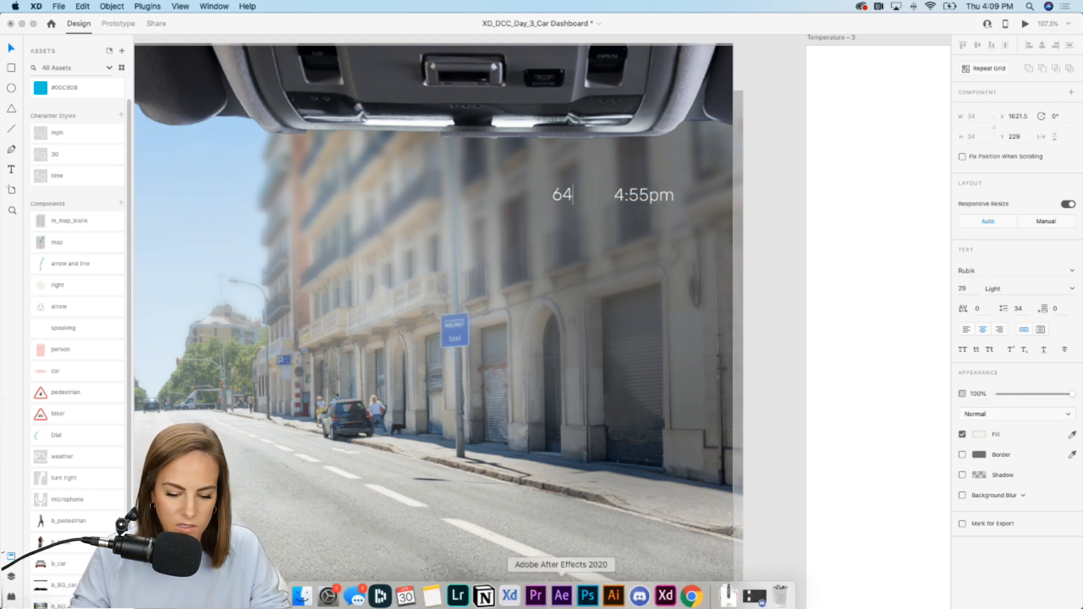
- Look up "degree symbol" on Google in Chrome, add the symbol after 64 in Adobe XD and move 64° closer to the time
{"action": "left_click", "coordinate": [692, 593]}
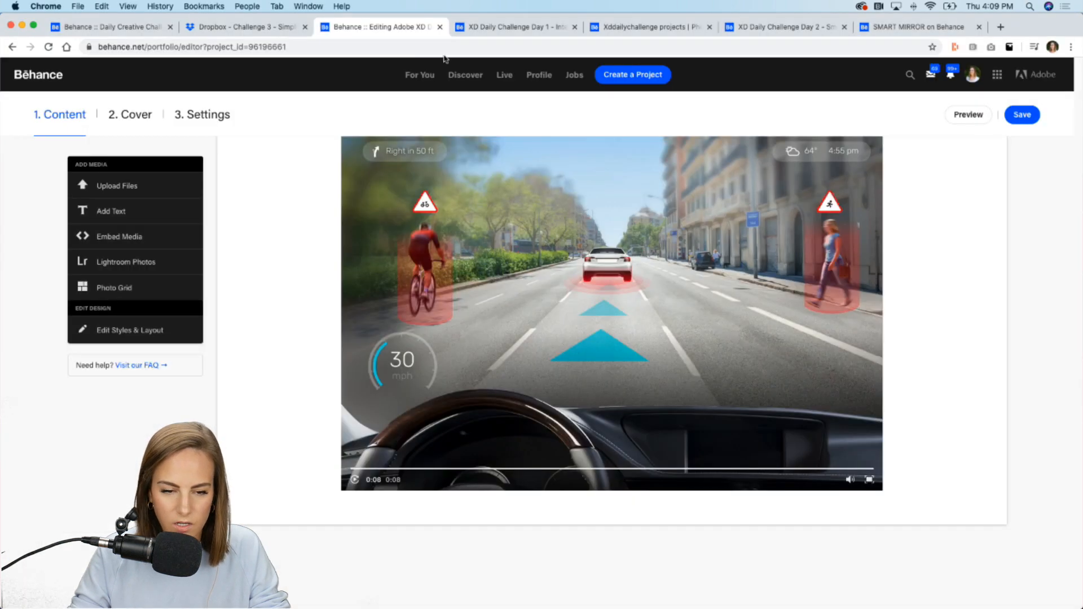
{"action": "left_click", "coordinate": [1001, 26]}
{"action": "type", "text": "degree"}
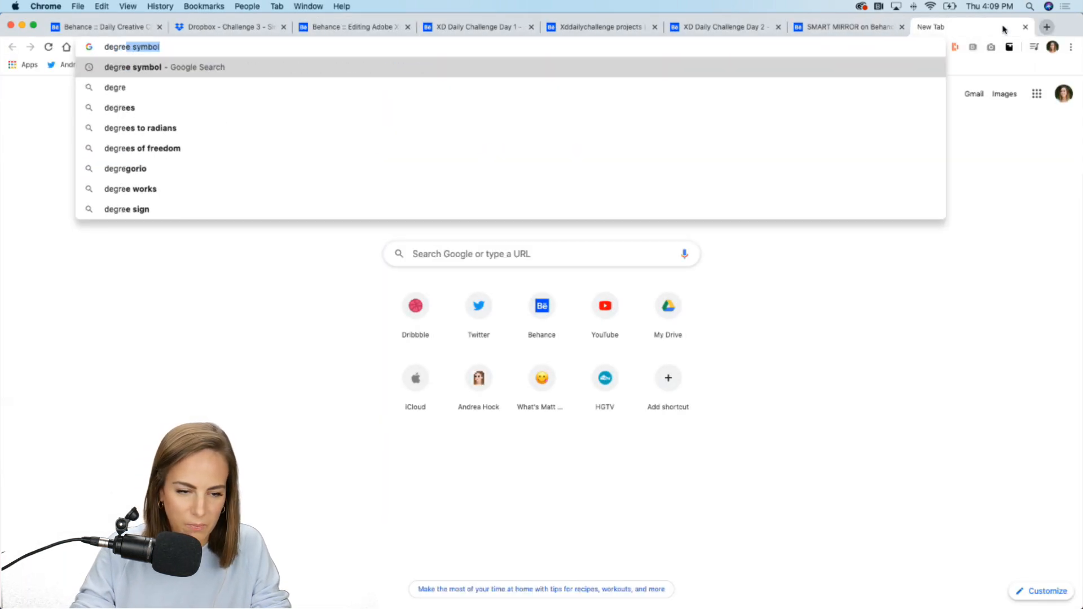
{"action": "key", "text": "Return"}
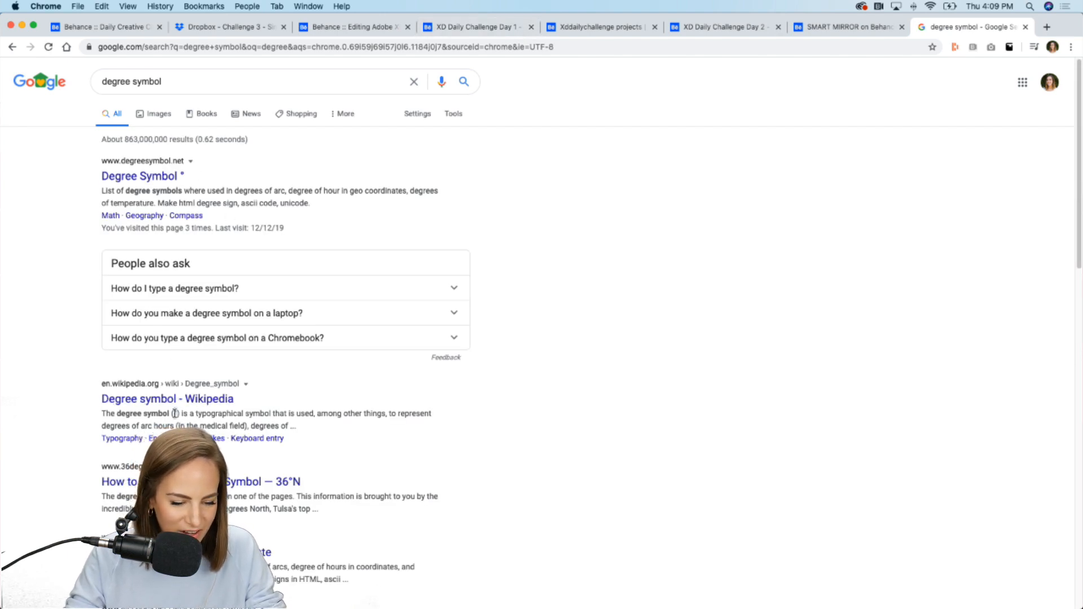
{"action": "left_click", "coordinate": [664, 591]}
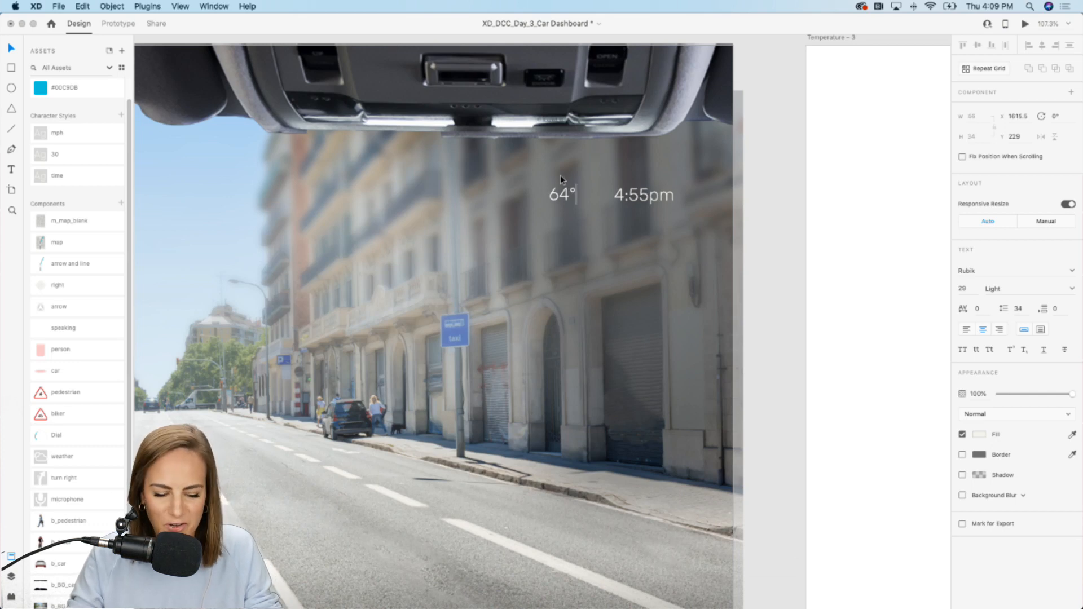
{"action": "left_click_drag", "start_coordinate": [562, 195], "coordinate": [582, 202]}
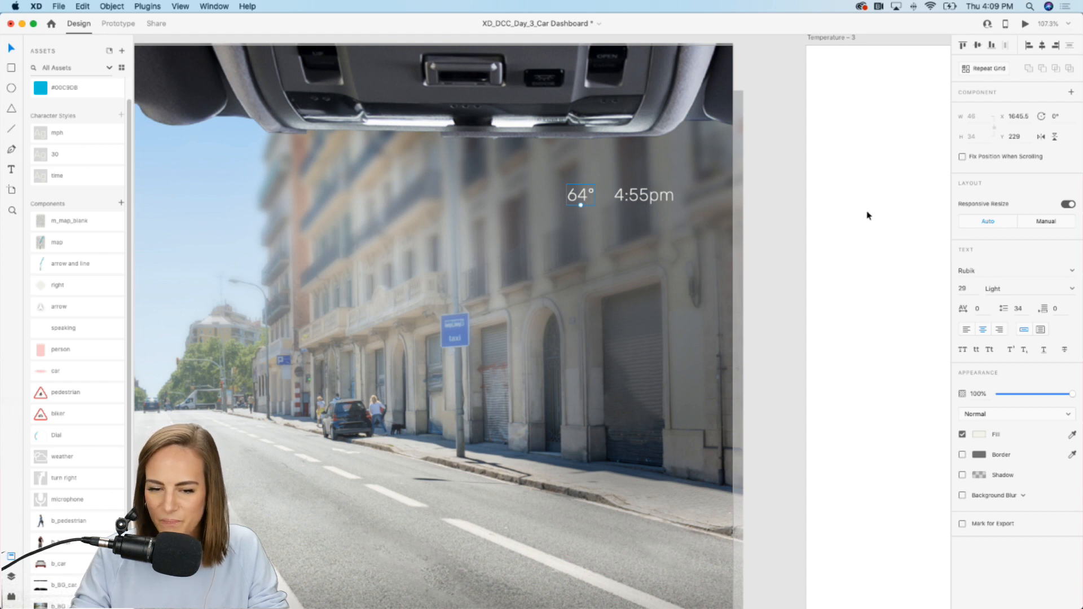
- Place the weather component on the artboard just left of the 64° text, aligned with it vertically
{"action": "left_click", "coordinate": [760, 244]}
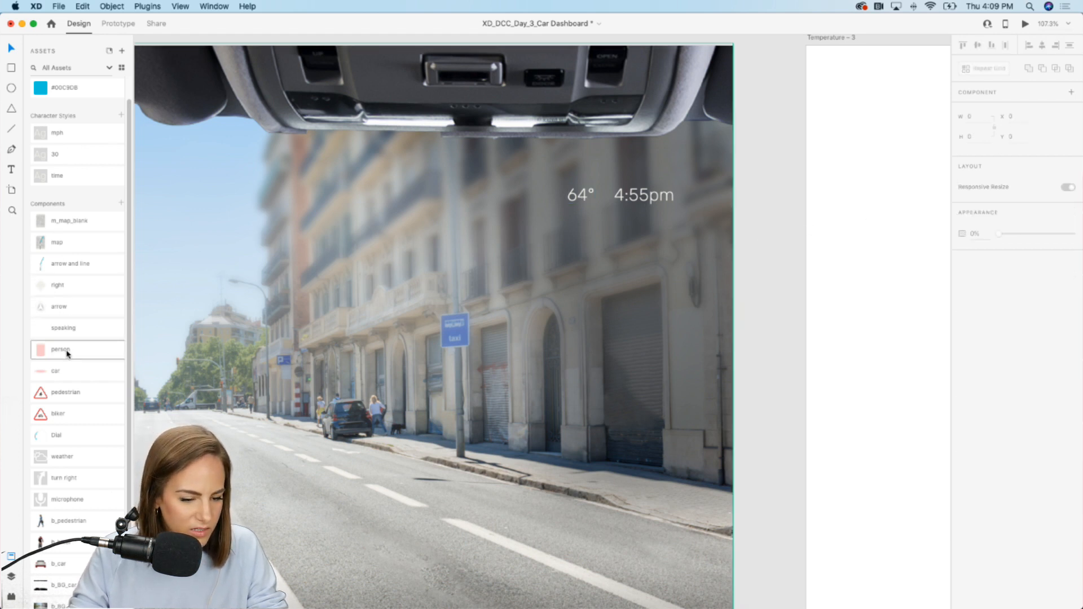
{"action": "scroll", "coordinate": [68, 515], "scroll_direction": "down", "scroll_amount": 1}
{"action": "left_click_drag", "start_coordinate": [63, 454], "coordinate": [563, 217]}
{"action": "left_click_drag", "start_coordinate": [775, 322], "coordinate": [535, 192]}
{"action": "left_click", "coordinate": [586, 195]}
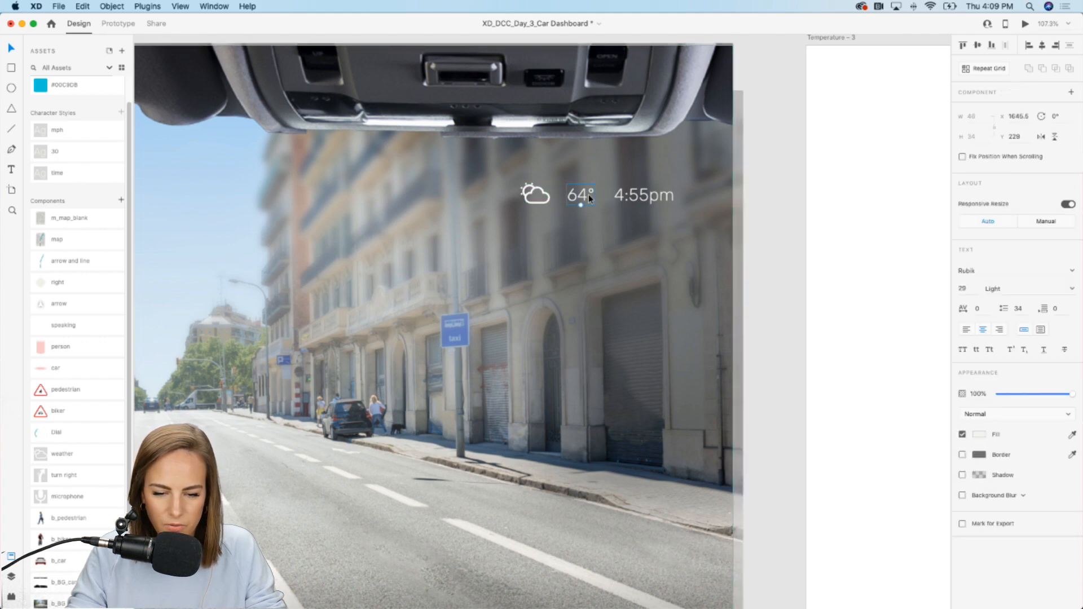
{"action": "left_click", "coordinate": [546, 195]}
- Draw a borderless pill about 318 × 75 around the weather icon, temperature and time, with corners rounded to a radius of 38
{"action": "scroll", "coordinate": [551, 151], "scroll_direction": "up", "scroll_amount": 5}
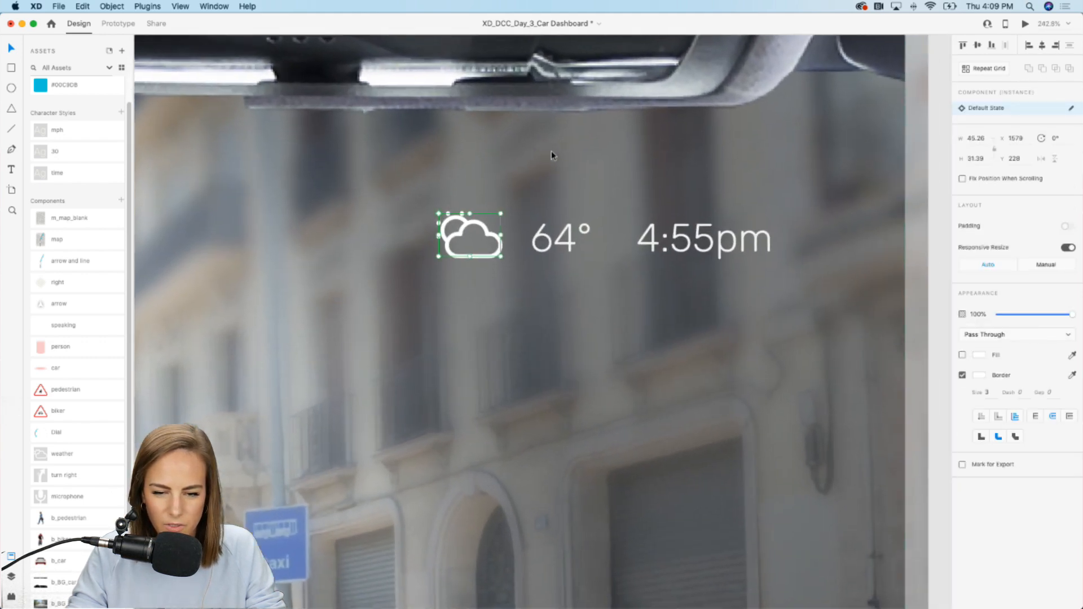
{"action": "left_click", "coordinate": [12, 68]}
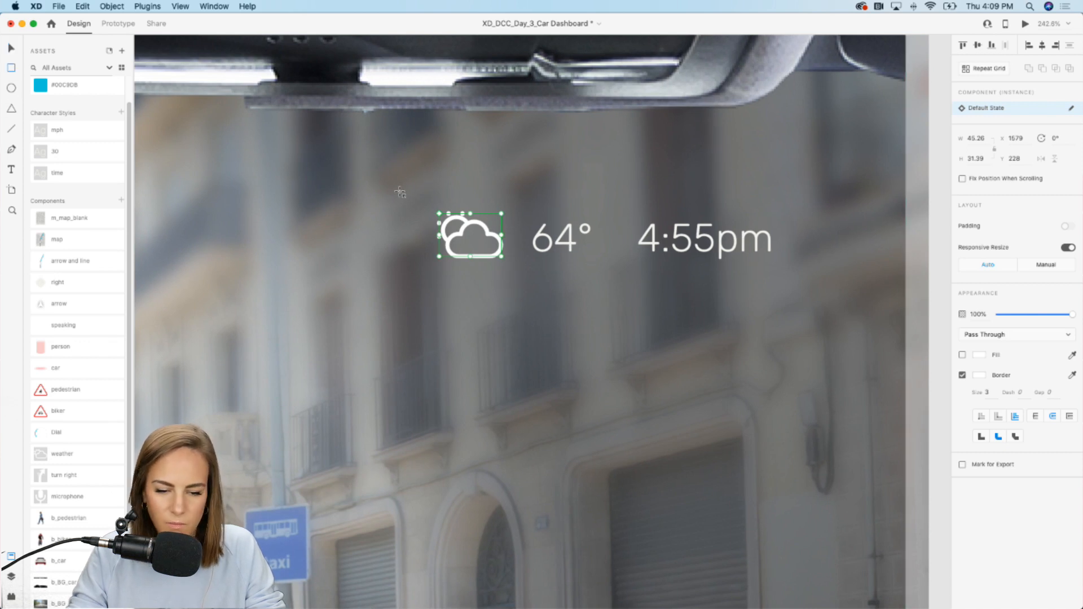
{"action": "left_click_drag", "start_coordinate": [395, 188], "coordinate": [809, 288]}
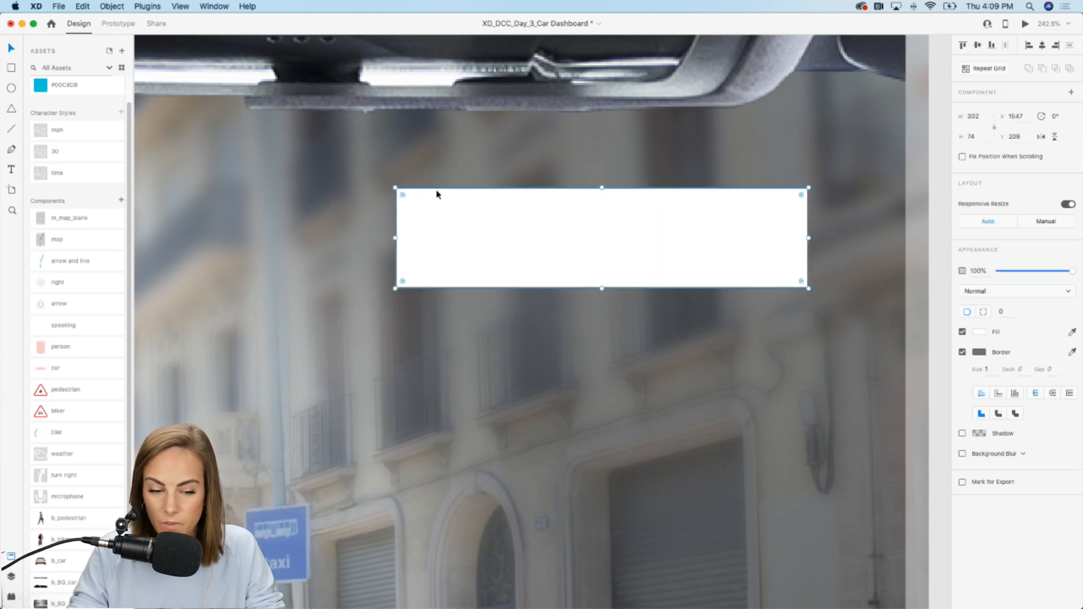
{"action": "left_click_drag", "start_coordinate": [394, 186], "coordinate": [387, 186]}
{"action": "left_click_drag", "start_coordinate": [809, 289], "coordinate": [822, 289]}
{"action": "left_click", "coordinate": [963, 353]}
{"action": "left_click_drag", "start_coordinate": [814, 195], "coordinate": [684, 223]}
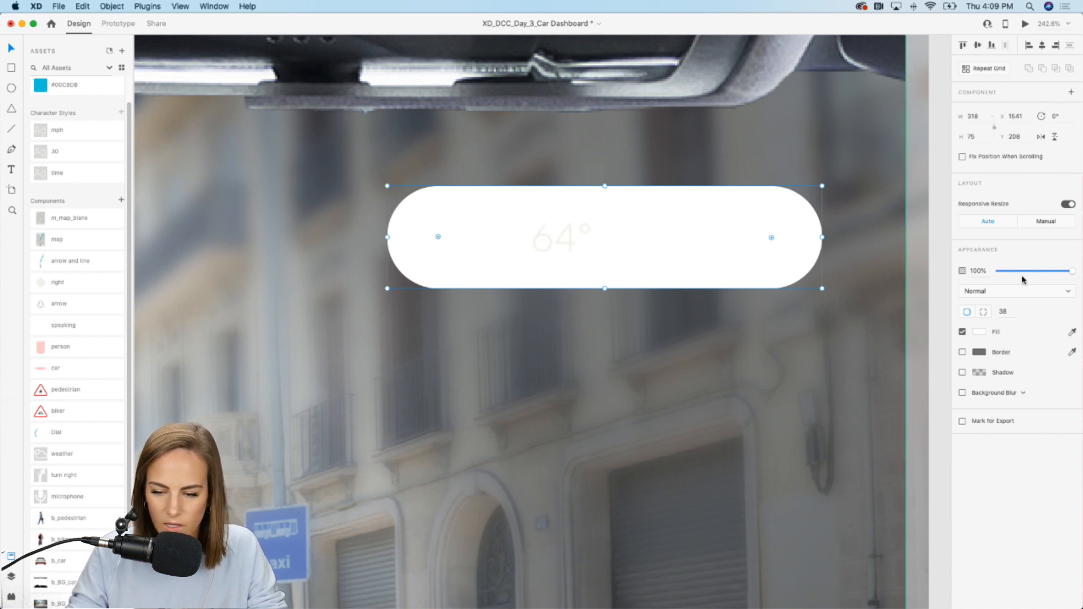
- Set the pill's opacity to 20% and nudge it to X 1543, Y 209 to centre it around its content
{"action": "left_click_drag", "start_coordinate": [988, 271], "coordinate": [969, 271]}
{"action": "type", "text": "20"}
{"action": "key", "text": "Return"}
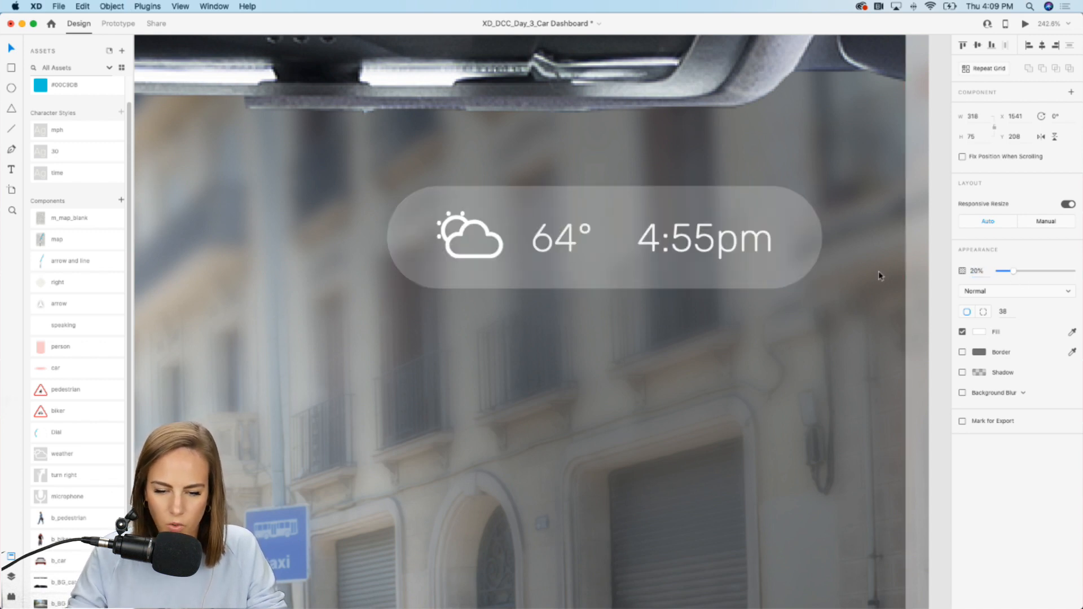
{"action": "left_click_drag", "start_coordinate": [671, 194], "coordinate": [675, 197]}
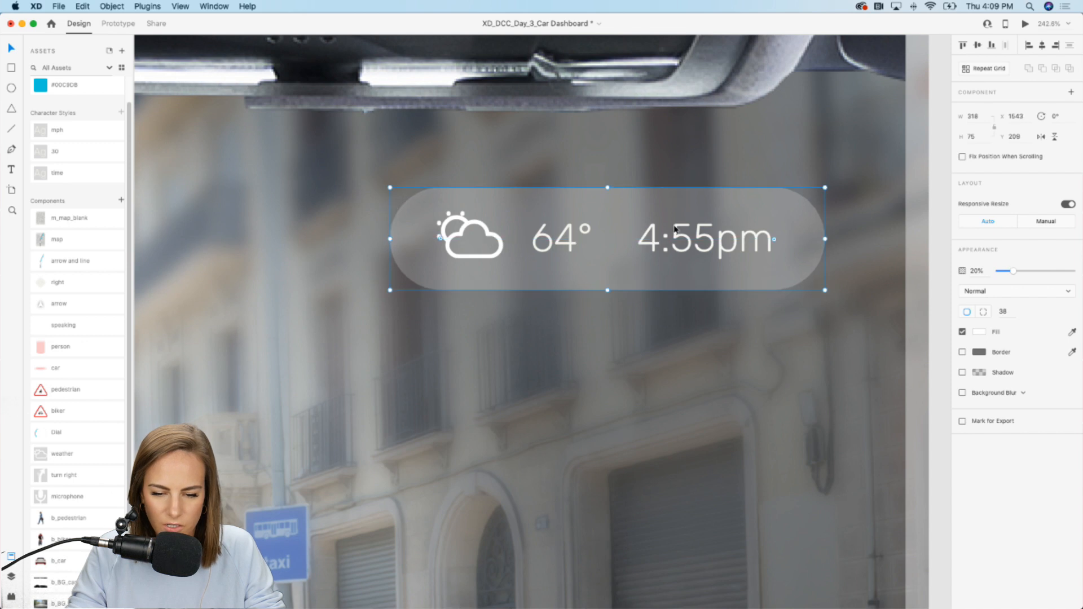
- Group the 4:55pm text, the 64° text, the weather icon and the translucent pill
{"action": "key", "text": "Escape"}
{"action": "left_click", "coordinate": [865, 239]}
{"action": "left_click", "coordinate": [699, 239]}
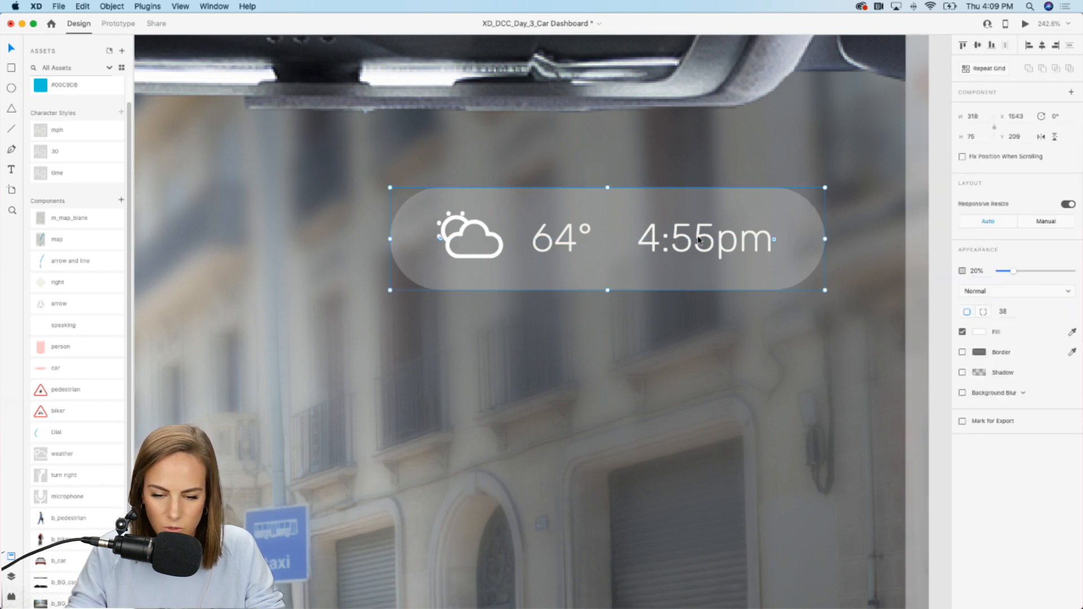
{"action": "double_click", "coordinate": [699, 240]}
{"action": "left_click", "coordinate": [562, 237], "text": "shift"}
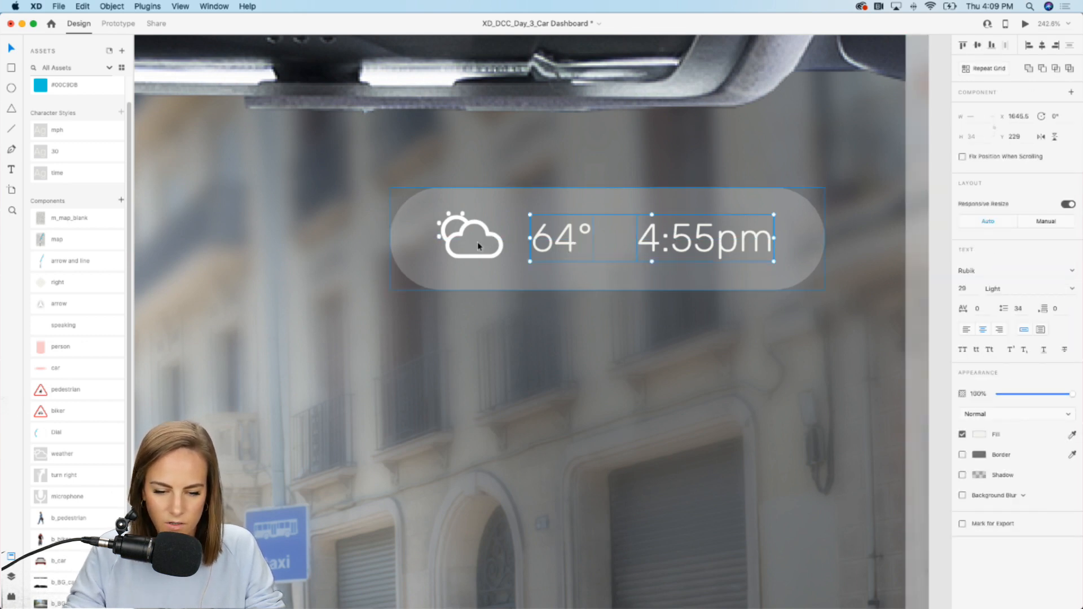
{"action": "left_click", "coordinate": [488, 237], "text": "shift"}
{"action": "left_click", "coordinate": [664, 211], "text": "shift"}
{"action": "key", "text": "super+g"}
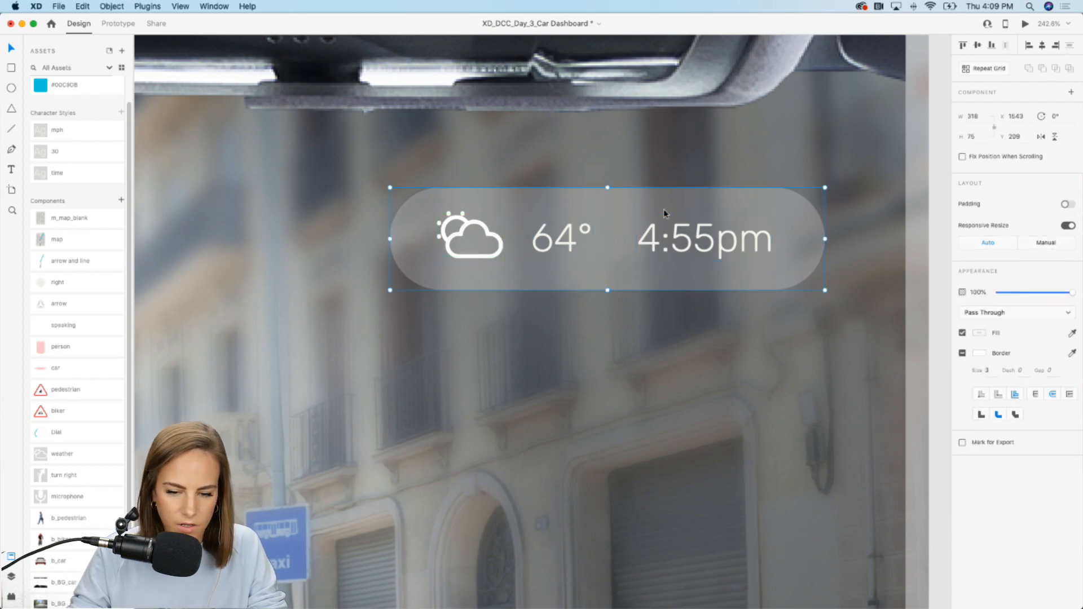
- Insert a second degree symbol right after the 64 inside the weather pill and delete it again
{"action": "scroll", "coordinate": [664, 210], "scroll_direction": "down", "scroll_amount": 3}
{"action": "scroll", "coordinate": [663, 209], "scroll_direction": "down", "scroll_amount": 3}
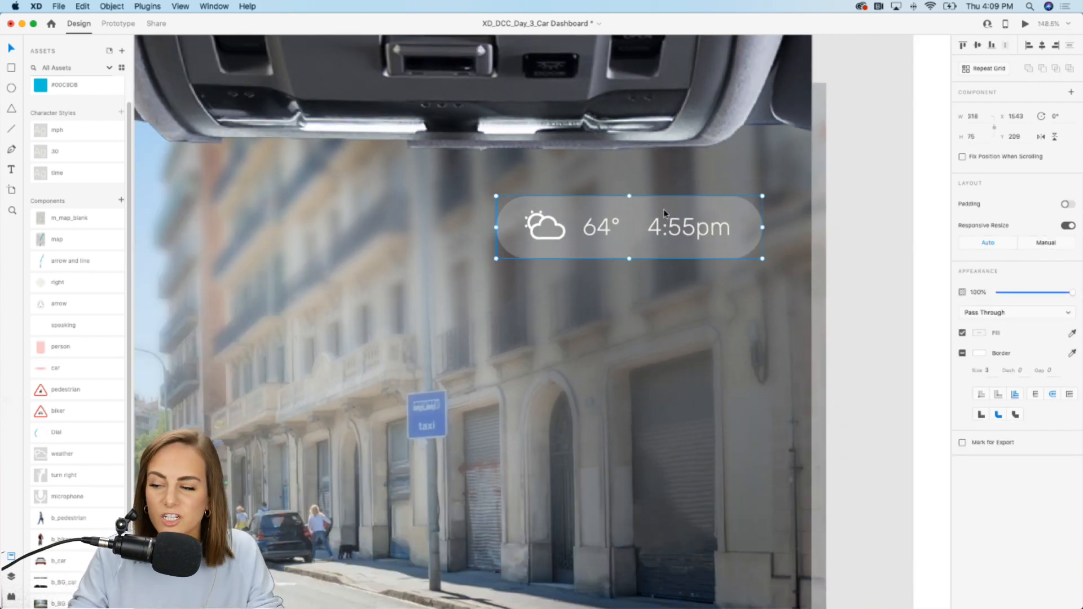
{"action": "scroll", "coordinate": [663, 209], "scroll_direction": "down", "scroll_amount": 5}
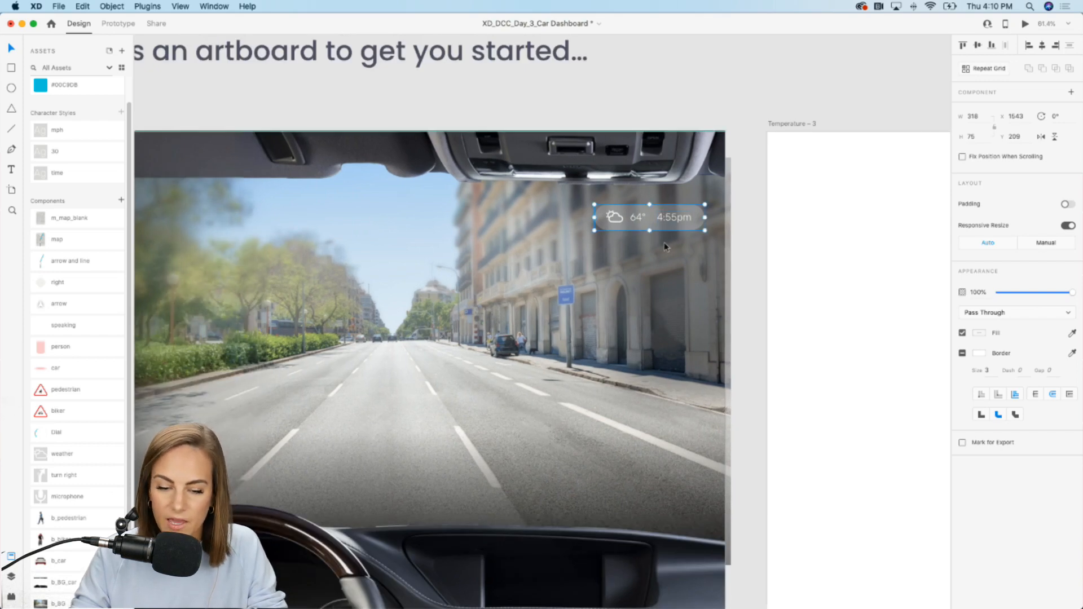
{"action": "scroll", "coordinate": [610, 125], "scroll_direction": "up", "scroll_amount": 5}
{"action": "scroll", "coordinate": [609, 126], "scroll_direction": "up", "scroll_amount": 3}
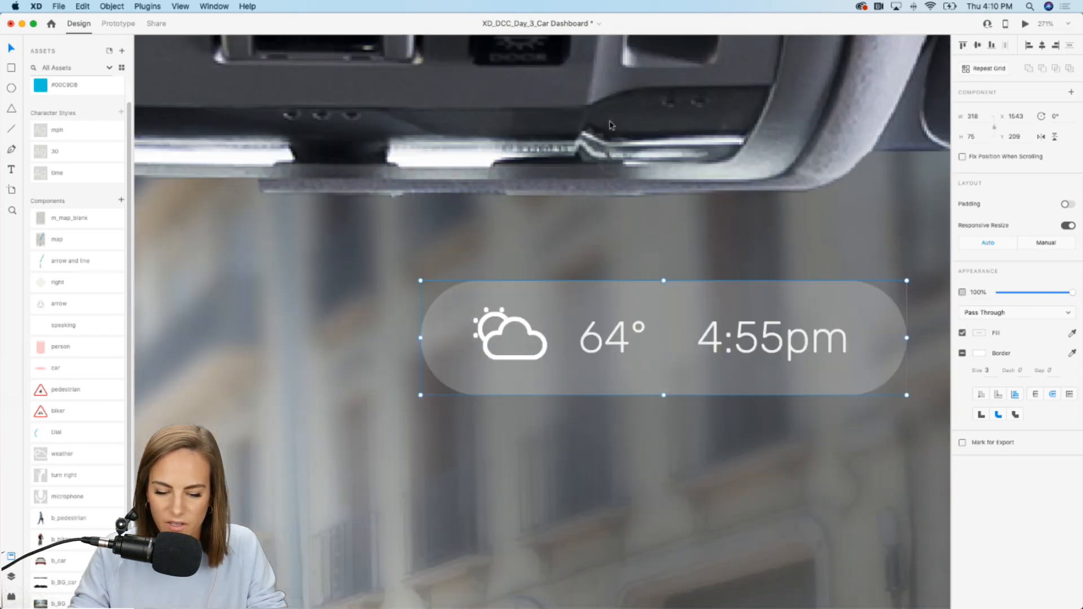
{"action": "double_click", "coordinate": [631, 355]}
{"action": "double_click", "coordinate": [631, 357]}
{"action": "left_click", "coordinate": [630, 337]}
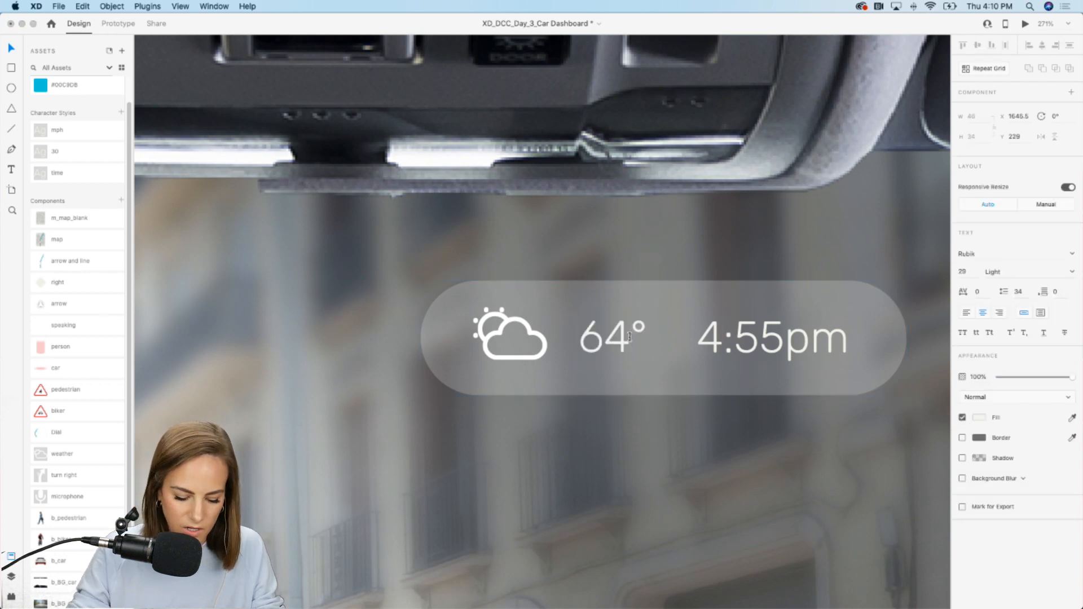
{"action": "type", "text": "°"}
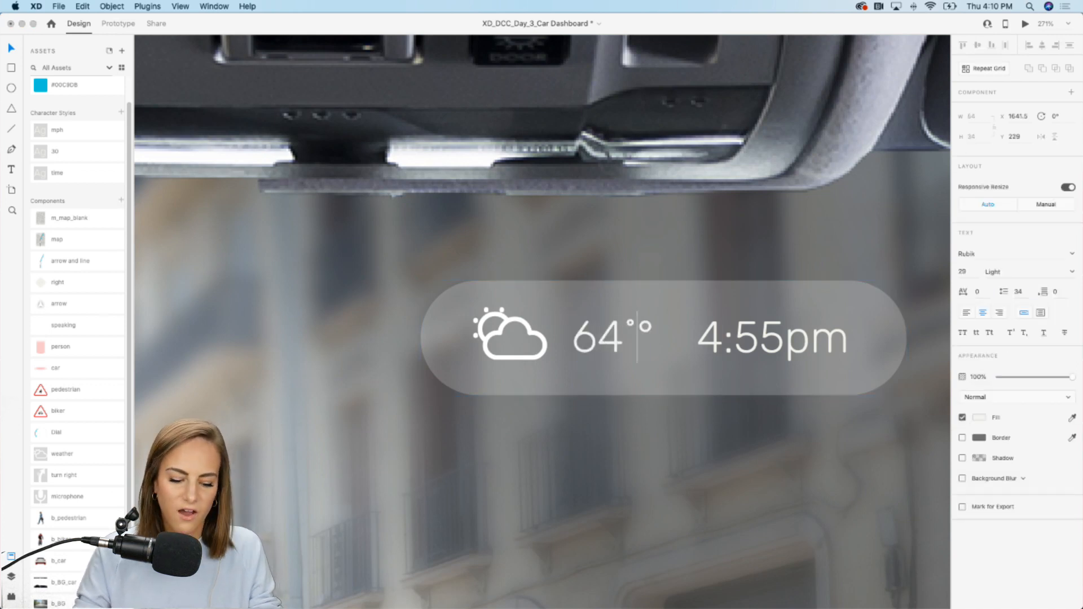
{"action": "key", "text": "BackSpace"}
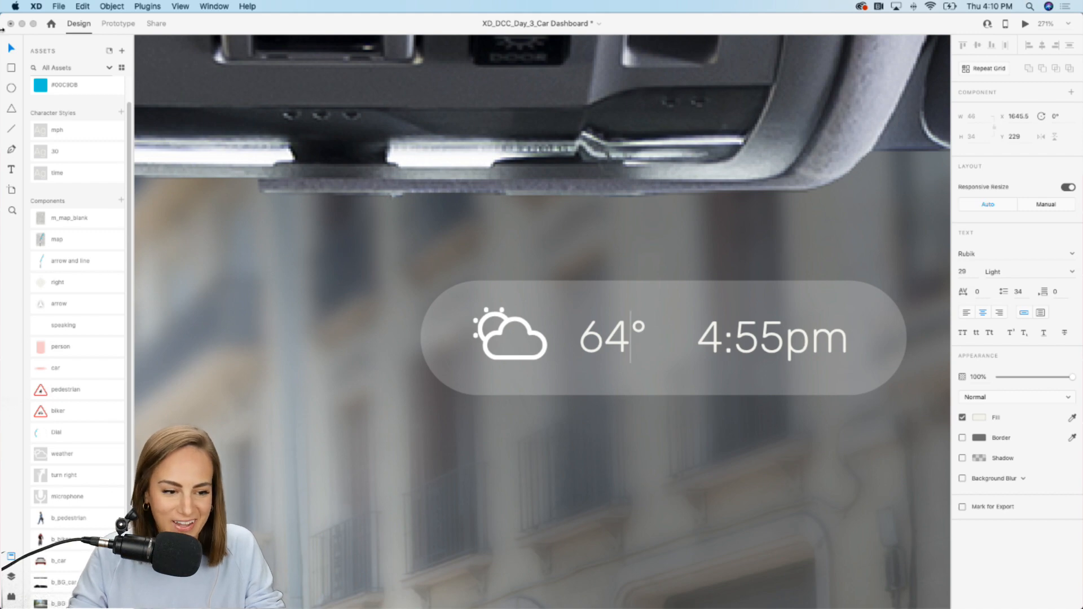
{"action": "left_click", "coordinate": [429, 381]}
- Duplicate the weather and time pill group to the windshield's upper-left area at X 84, Y 209
{"action": "scroll", "coordinate": [429, 382], "scroll_direction": "down", "scroll_amount": 3}
{"action": "scroll", "coordinate": [429, 382], "scroll_direction": "down", "scroll_amount": 5}
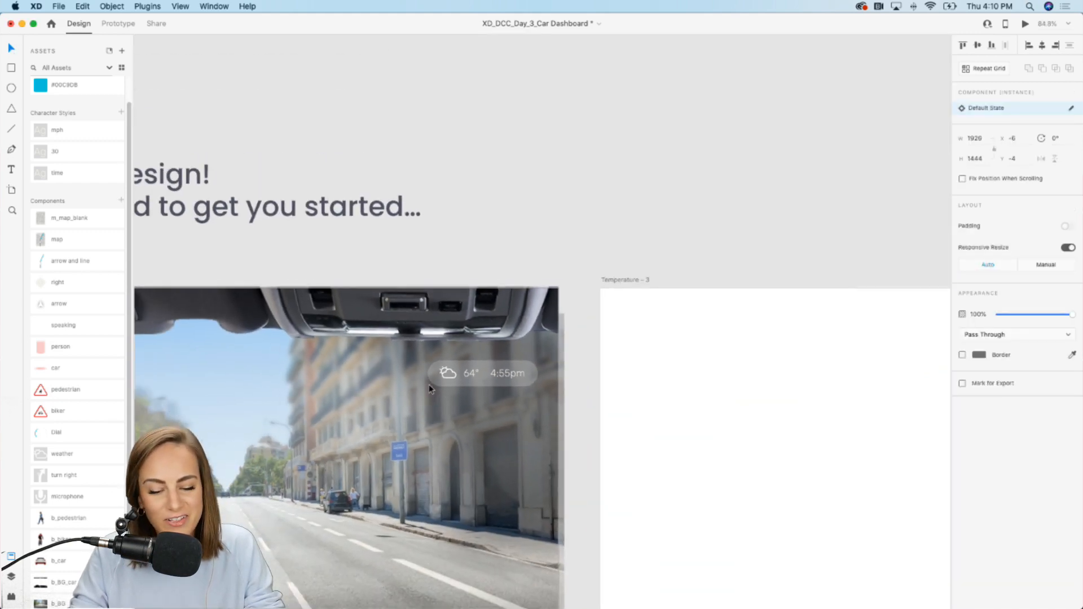
{"action": "scroll", "coordinate": [561, 258], "scroll_direction": "up", "scroll_amount": 3}
{"action": "scroll", "coordinate": [561, 258], "scroll_direction": "down", "scroll_amount": 2}
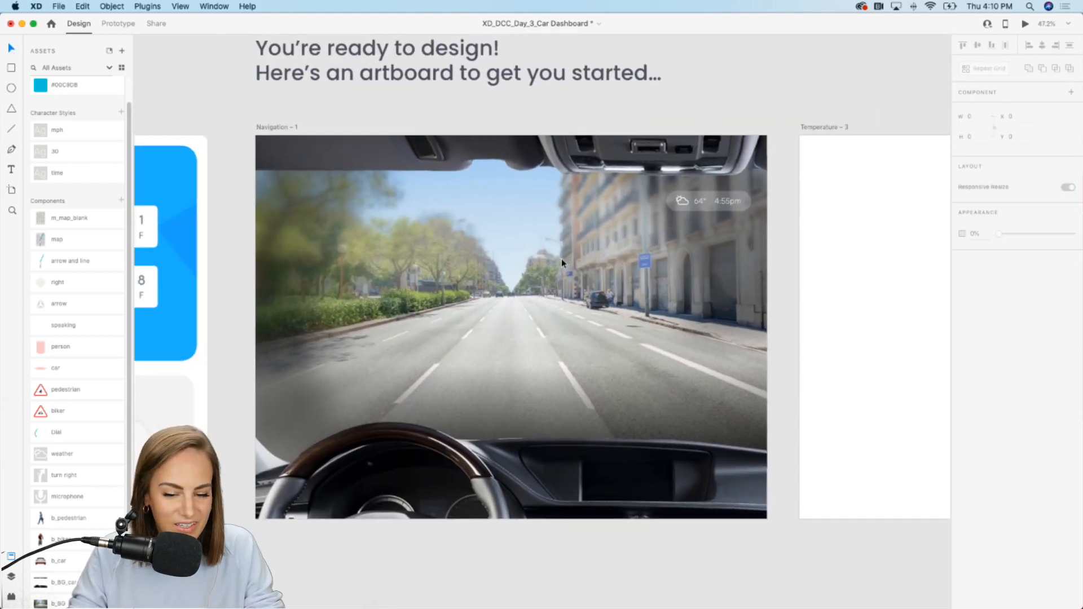
{"action": "scroll", "coordinate": [459, 179], "scroll_direction": "up", "scroll_amount": 4}
{"action": "scroll", "coordinate": [460, 181], "scroll_direction": "right", "scroll_amount": 2}
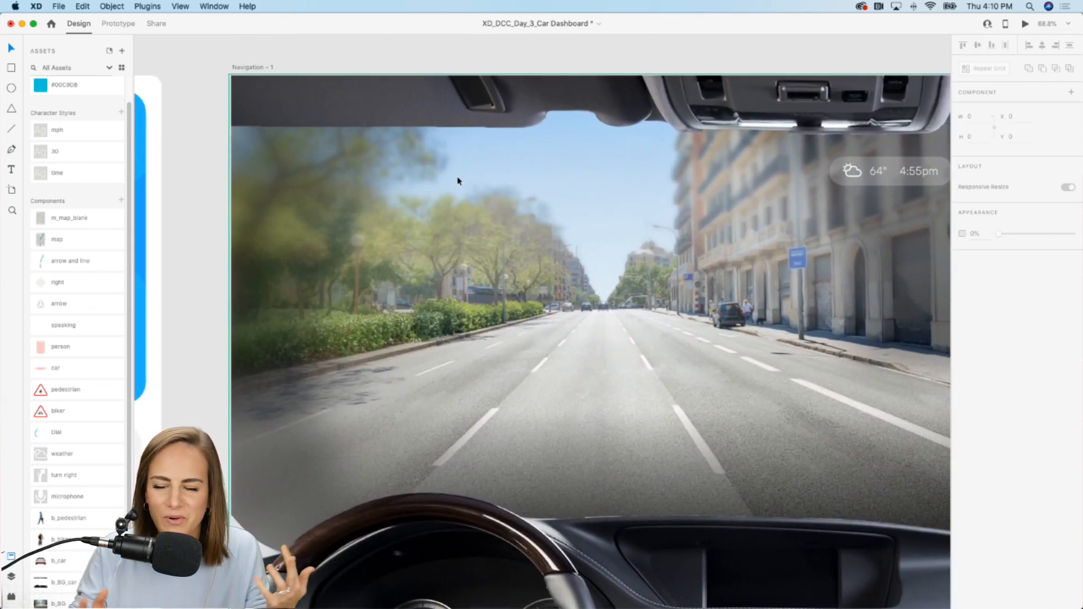
{"action": "scroll", "coordinate": [458, 180], "scroll_direction": "right", "scroll_amount": 4}
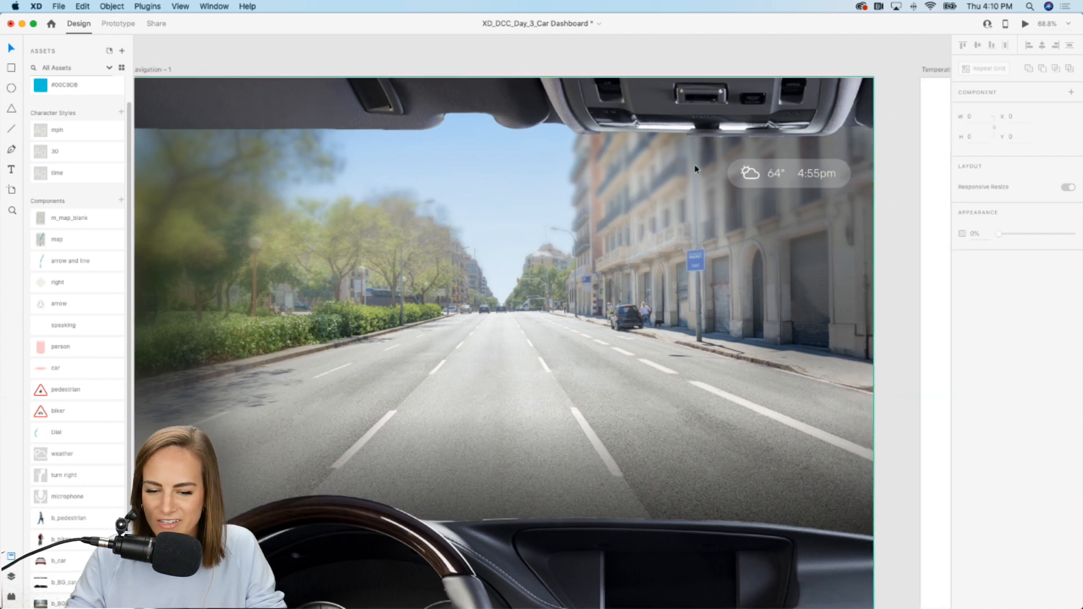
{"action": "left_click", "coordinate": [748, 172]}
{"action": "left_click_drag", "start_coordinate": [748, 172], "coordinate": [181, 174]}
{"action": "scroll", "coordinate": [181, 175], "scroll_direction": "left", "scroll_amount": 5}
{"action": "scroll", "coordinate": [324, 180], "scroll_direction": "up", "scroll_amount": 6}
{"action": "scroll", "coordinate": [324, 180], "scroll_direction": "left", "scroll_amount": 1}
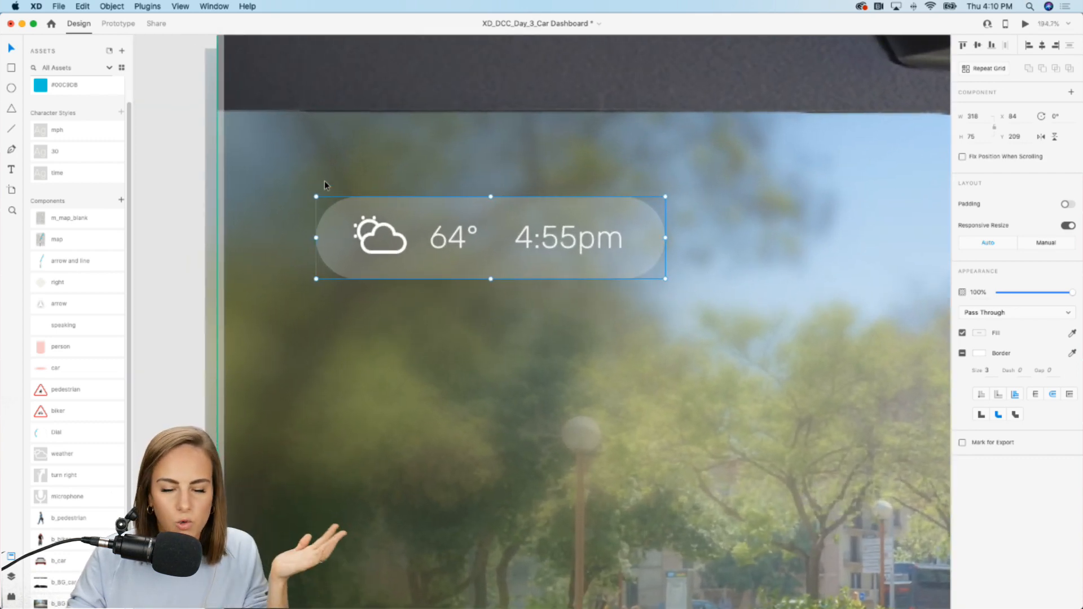
- Change the time text in the upper-left pill to "Right in 50 ft"
{"action": "double_click", "coordinate": [587, 242]}
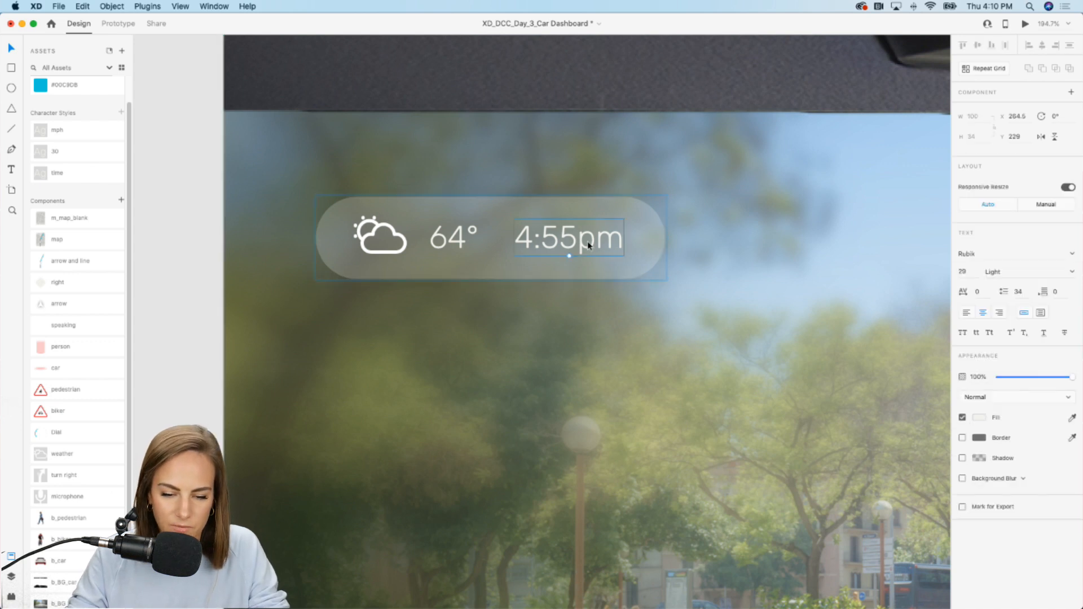
{"action": "double_click", "coordinate": [571, 242]}
{"action": "type", "text": "Right"}
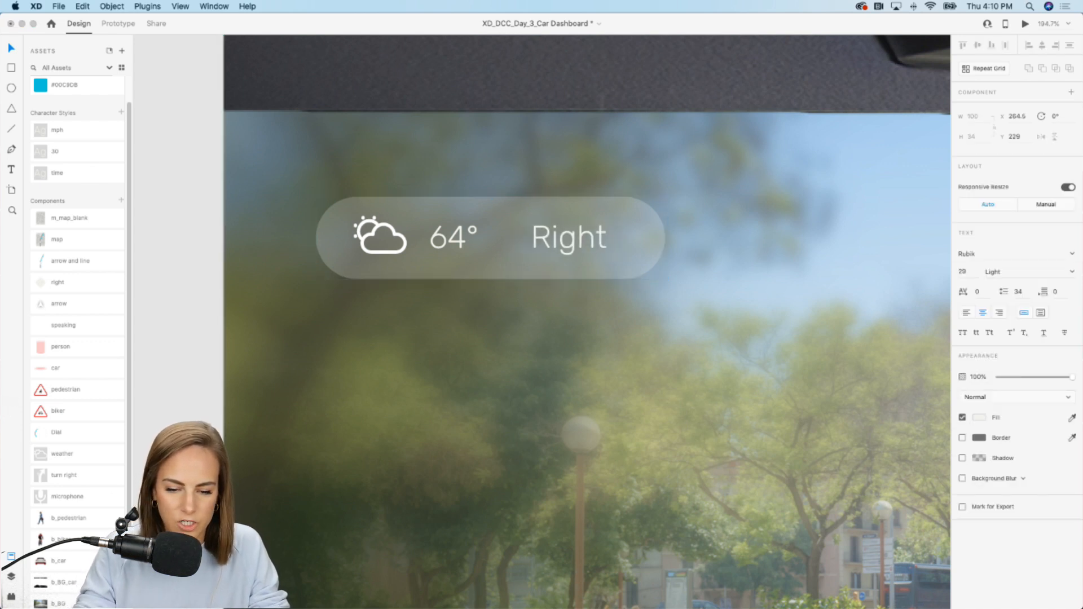
{"action": "type", "text": " in 50 ft"}
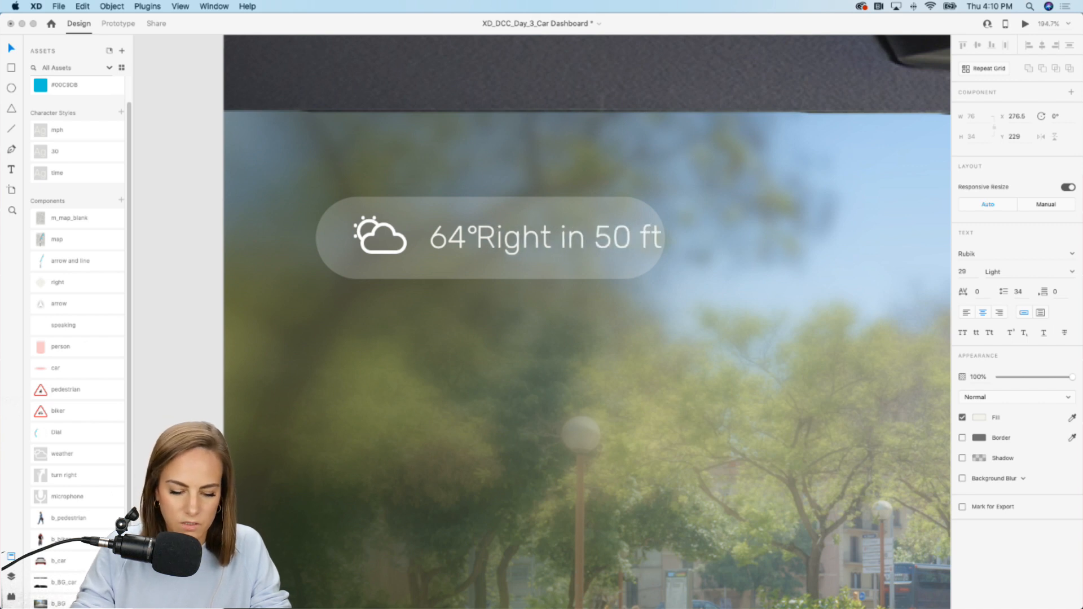
- Delete the 64° text from the upper-left pill and move "Right in 50 ft" beside the icon, to X 193.5, Y 229
{"action": "left_click", "coordinate": [431, 243]}
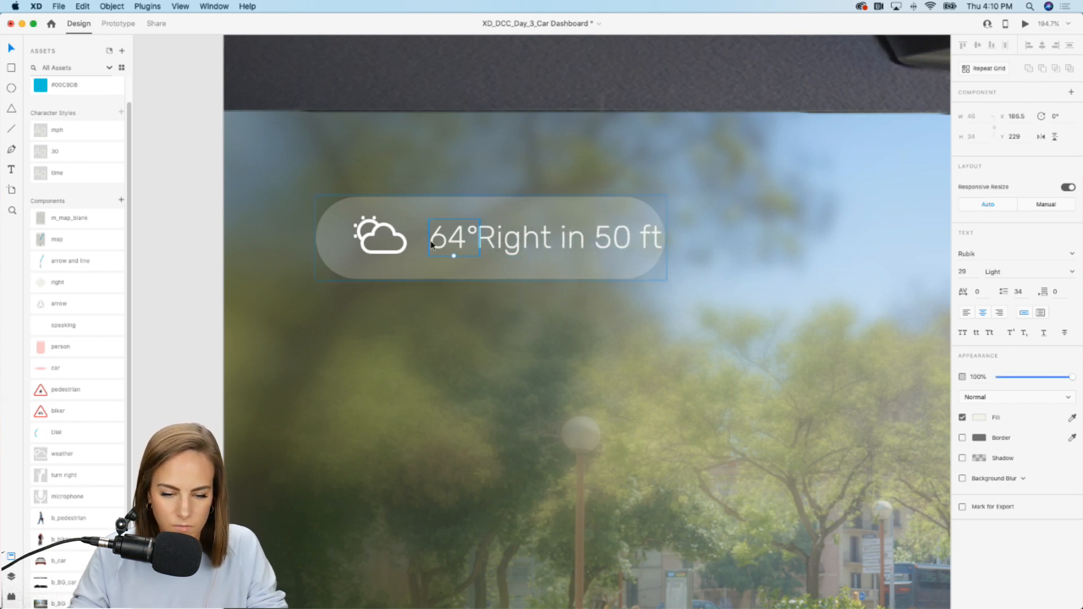
{"action": "key", "text": "Delete"}
{"action": "left_click_drag", "start_coordinate": [561, 252], "coordinate": [493, 246]}
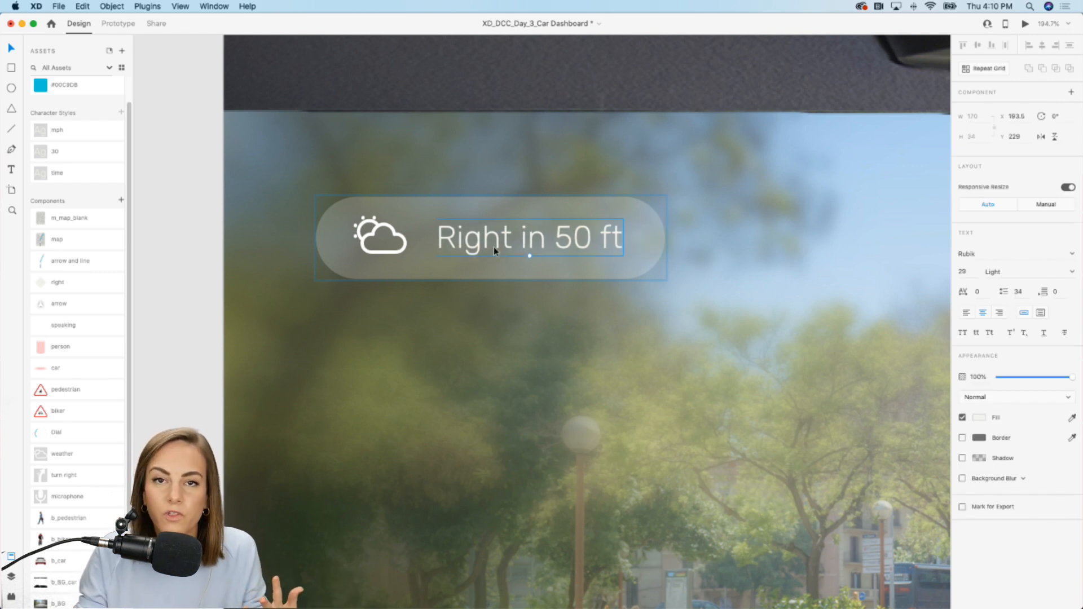
- Replace the weather icon in the upper-left pill with the turn right arrow component
{"action": "left_click", "coordinate": [402, 242]}
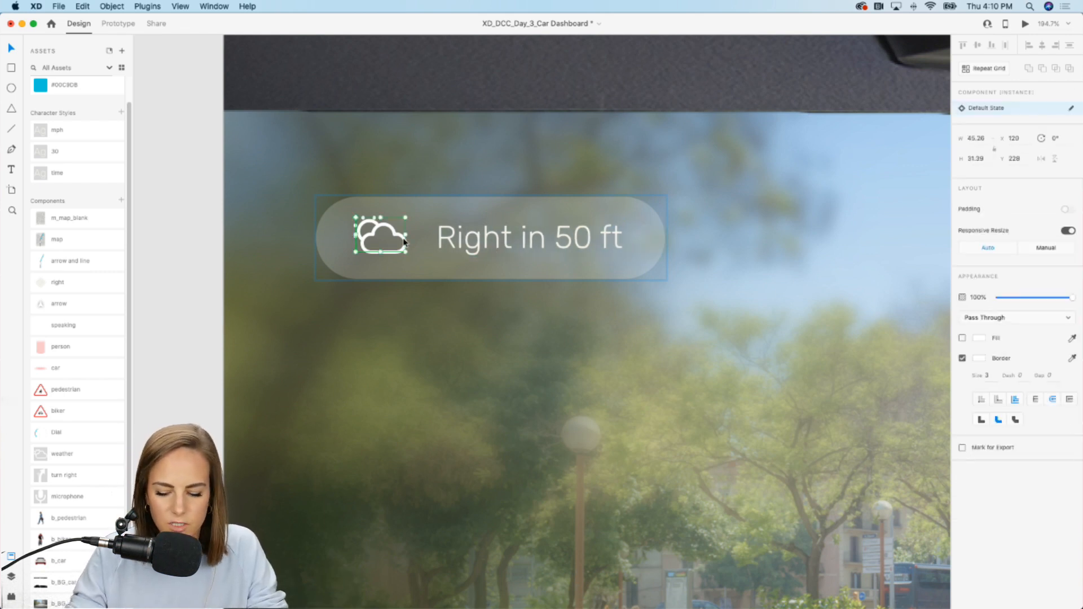
{"action": "key", "text": "Delete"}
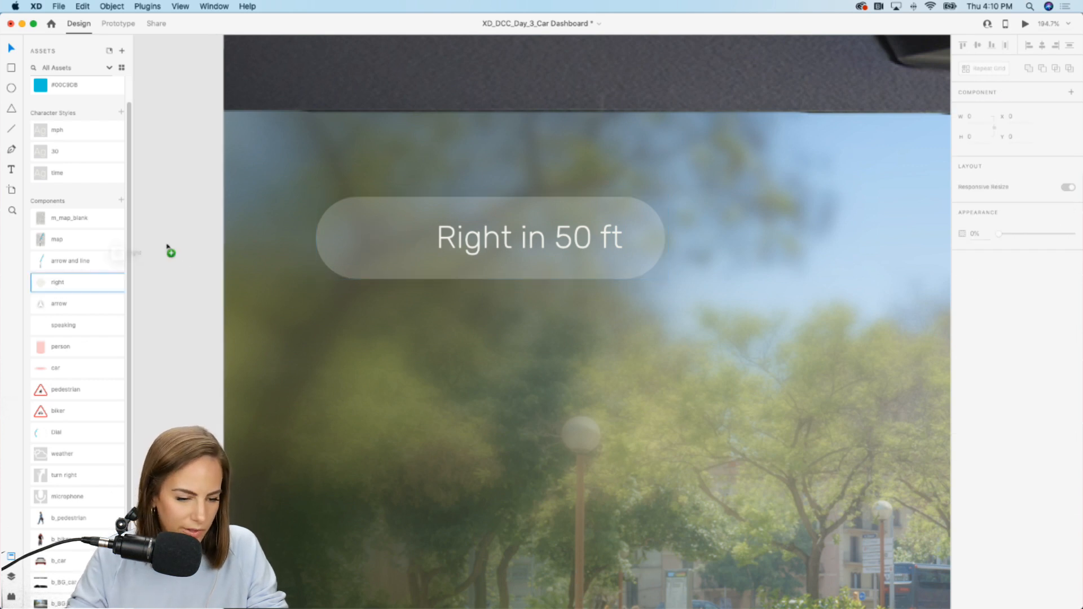
{"action": "left_click", "coordinate": [96, 281]}
{"action": "scroll", "coordinate": [76, 464], "scroll_direction": "down", "scroll_amount": 2}
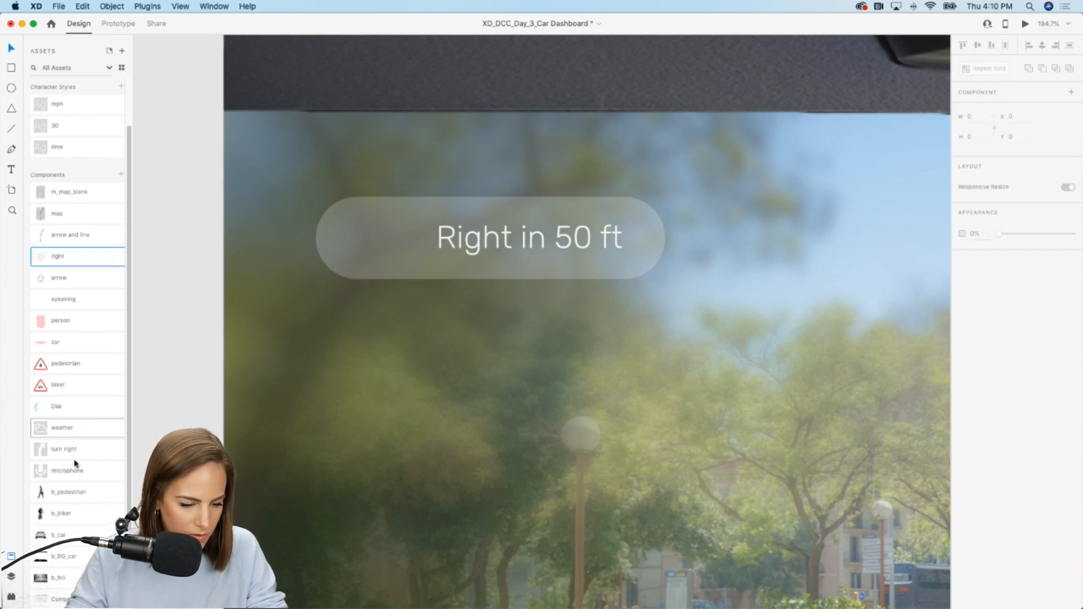
{"action": "left_click_drag", "start_coordinate": [72, 452], "coordinate": [374, 236]}
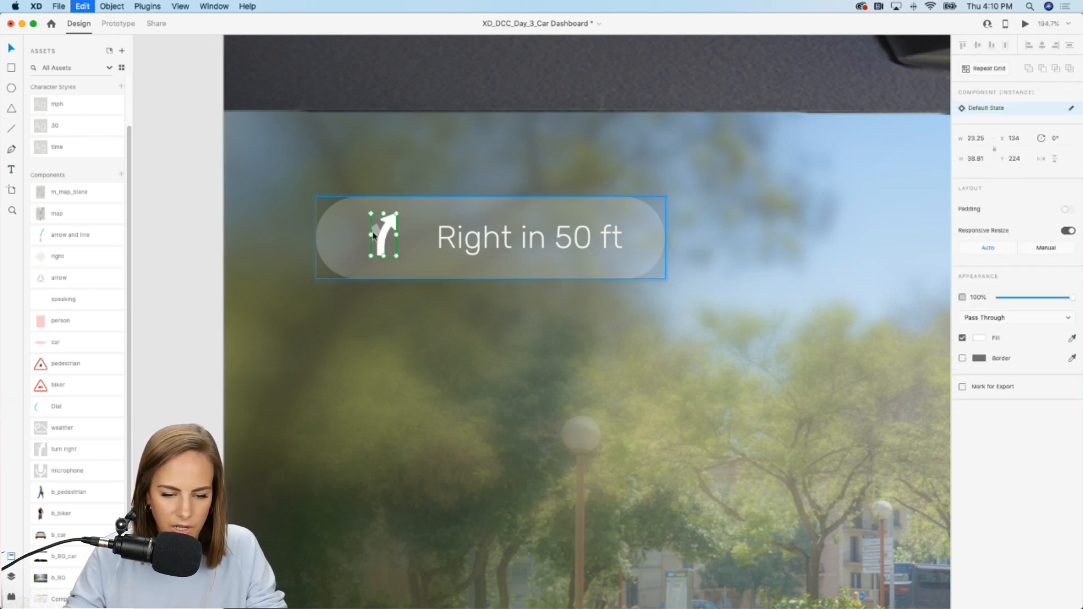
- Move "Right in 50 ft" and its arrow slightly left as a pair, and narrow the pill to fit them
{"action": "left_click_drag", "start_coordinate": [527, 249], "coordinate": [442, 235]}
{"action": "left_click", "coordinate": [389, 228]}
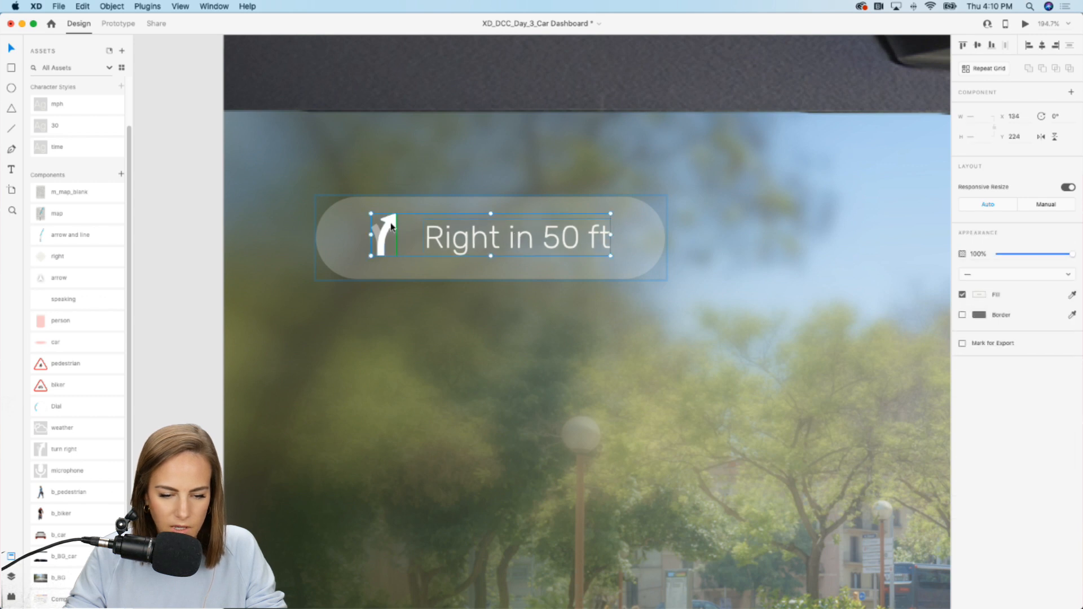
{"action": "left_click", "coordinate": [659, 240]}
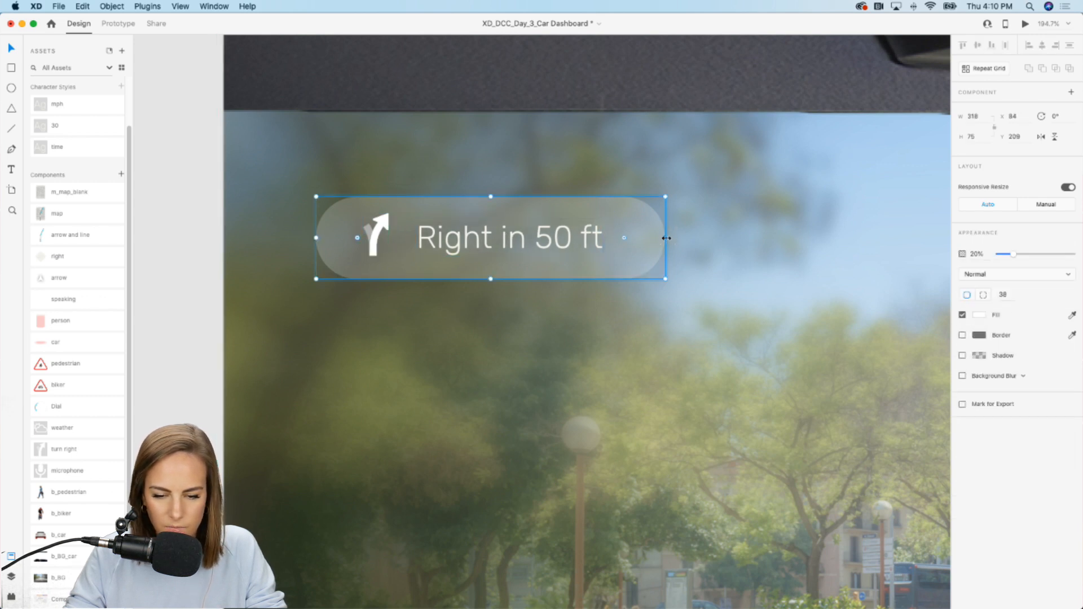
{"action": "left_click_drag", "start_coordinate": [666, 238], "coordinate": [649, 235]}
{"action": "left_click", "coordinate": [163, 256]}
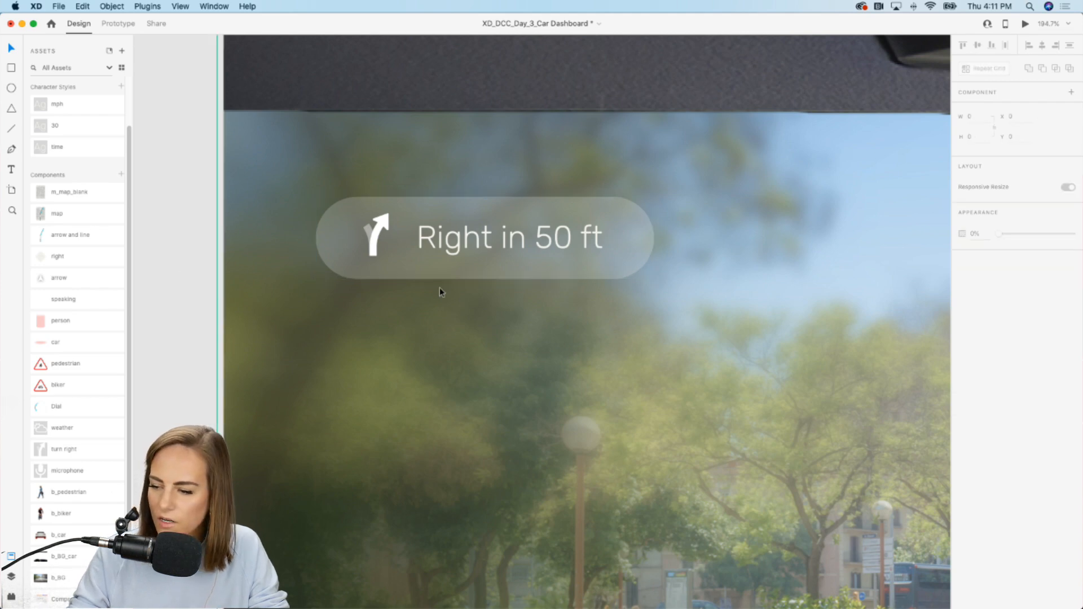
- Place the Dial component on the windshield's lower-left area above the steering wheel
{"action": "key", "text": "super+0"}
{"action": "scroll", "coordinate": [440, 288], "scroll_direction": "right", "scroll_amount": 1}
{"action": "scroll", "coordinate": [439, 287], "scroll_direction": "down", "scroll_amount": 1}
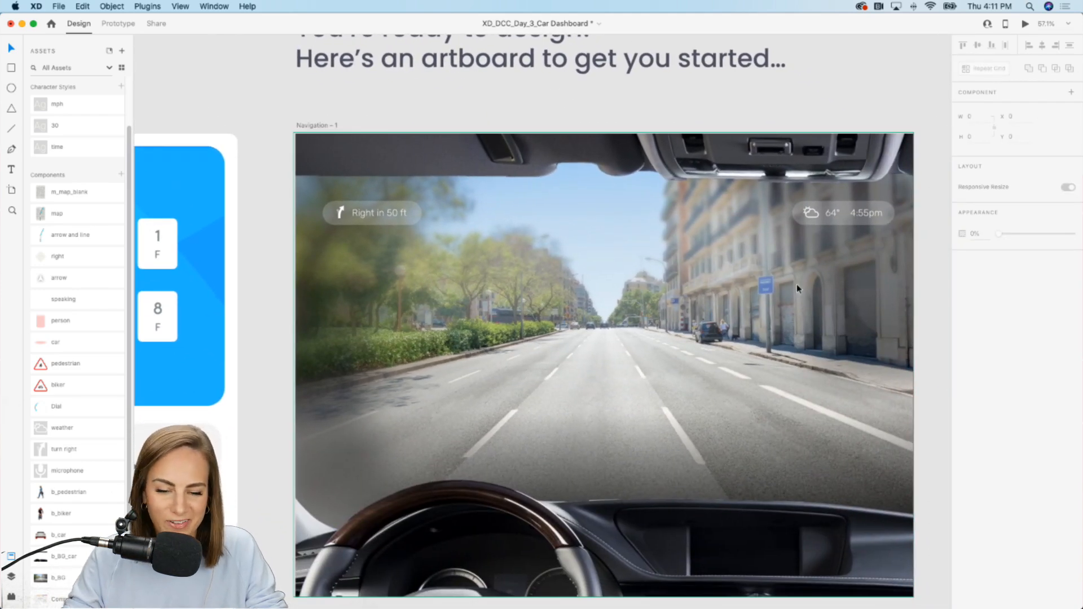
{"action": "scroll", "coordinate": [469, 336], "scroll_direction": "down", "scroll_amount": 1}
{"action": "scroll", "coordinate": [468, 335], "scroll_direction": "right", "scroll_amount": 1}
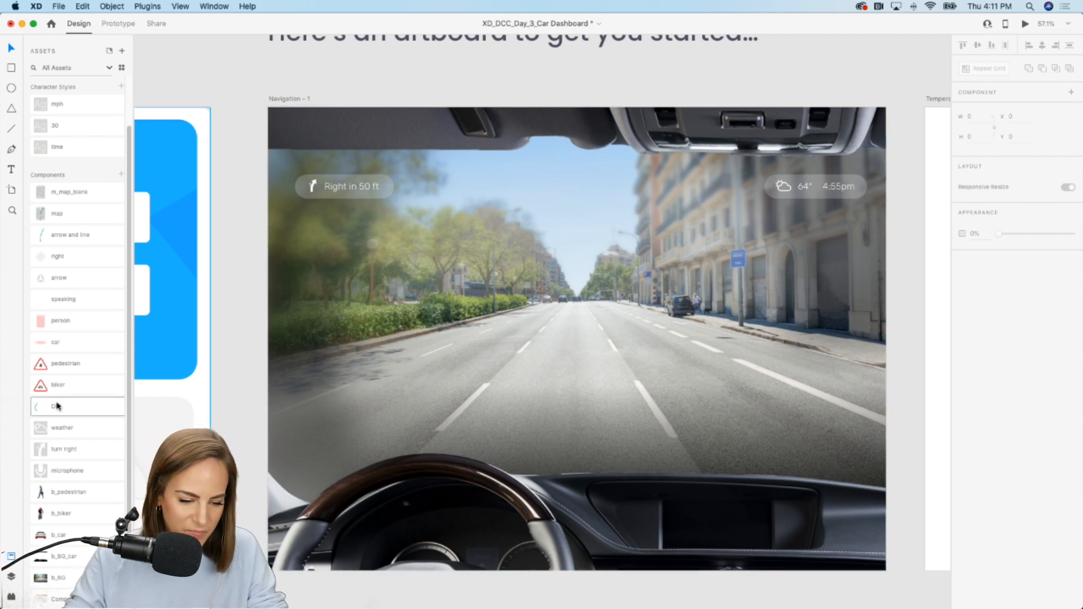
{"action": "left_click_drag", "start_coordinate": [225, 319], "coordinate": [351, 401]}
{"action": "scroll", "coordinate": [330, 350], "scroll_direction": "up", "scroll_amount": 5}
{"action": "scroll", "coordinate": [330, 350], "scroll_direction": "down", "scroll_amount": 5}
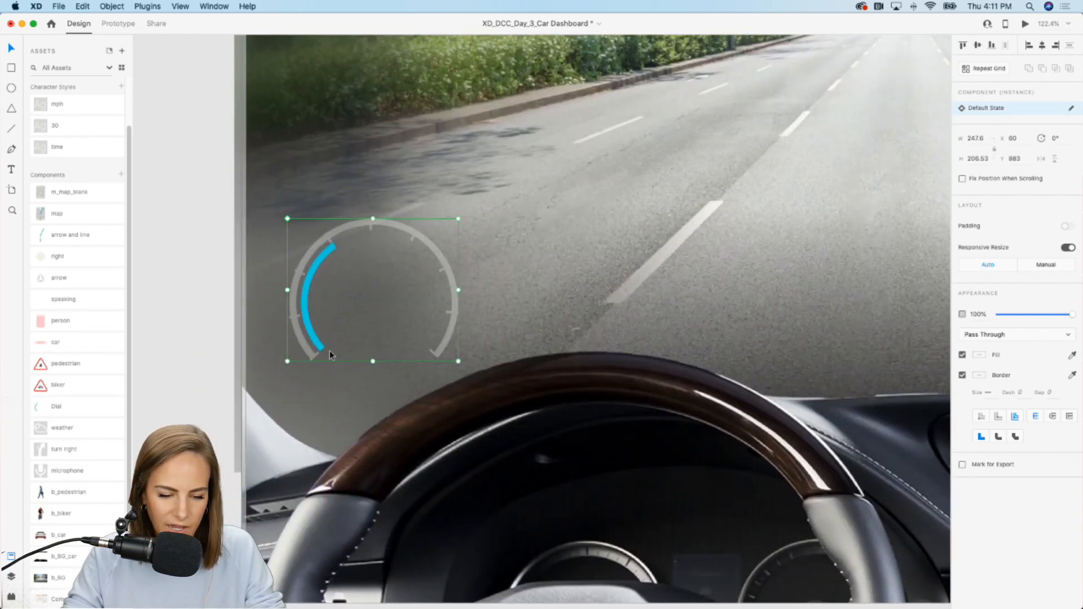
- Undo the accidental background move and reposition the dial to X 66, Y 881
{"action": "scroll", "coordinate": [327, 330], "scroll_direction": "up", "scroll_amount": 4}
{"action": "left_click", "coordinate": [315, 226]}
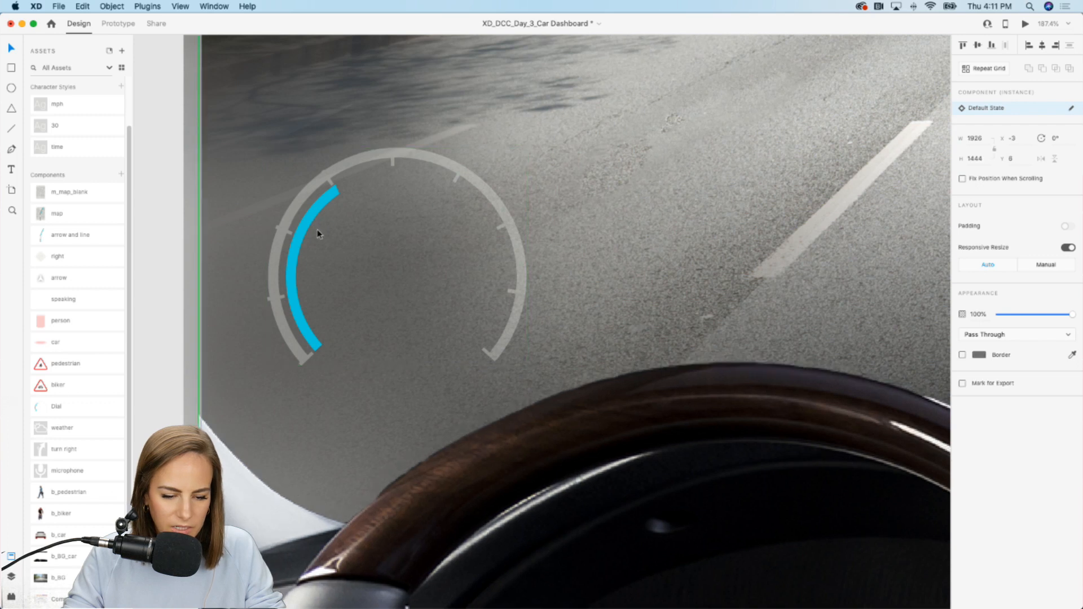
{"action": "key", "text": "super+z"}
{"action": "left_click_drag", "start_coordinate": [369, 164], "coordinate": [370, 176]}
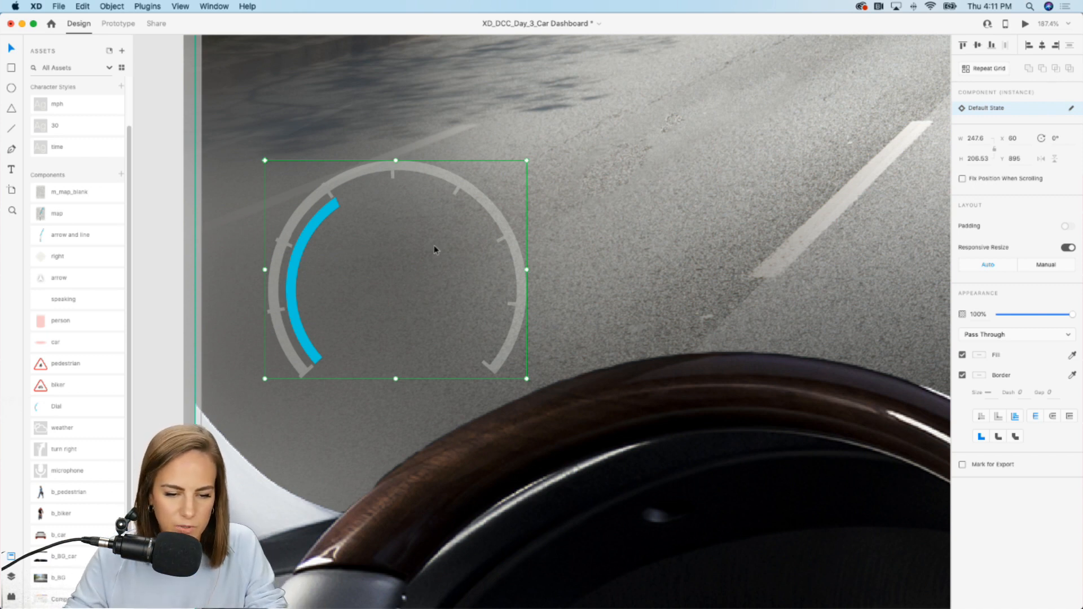
{"action": "scroll", "coordinate": [435, 245], "scroll_direction": "down", "scroll_amount": 3}
{"action": "left_click_drag", "start_coordinate": [360, 231], "coordinate": [363, 217]}
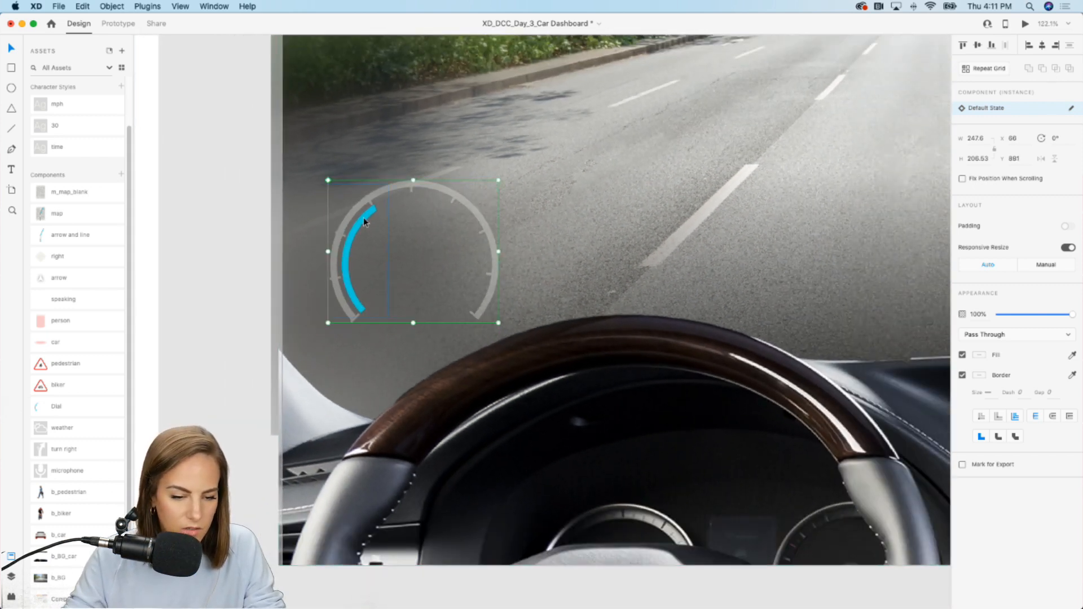
- Add an auto-width "30" text inside the dial and apply the 30 character style to it
{"action": "left_click", "coordinate": [235, 228]}
{"action": "left_click", "coordinate": [11, 170]}
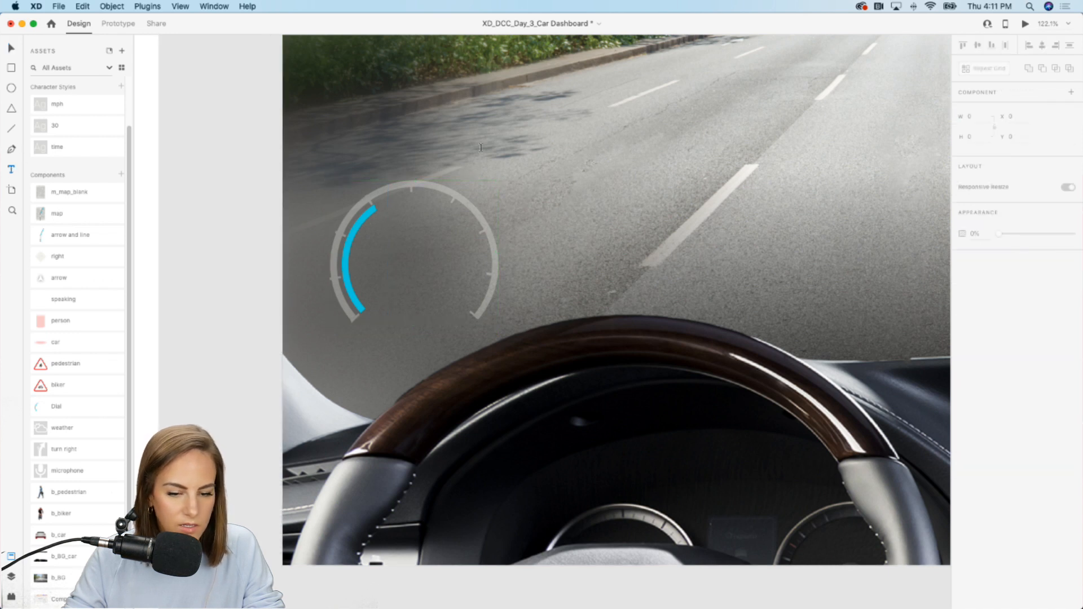
{"action": "left_click_drag", "start_coordinate": [559, 130], "coordinate": [726, 200]}
{"action": "type", "text": "30"}
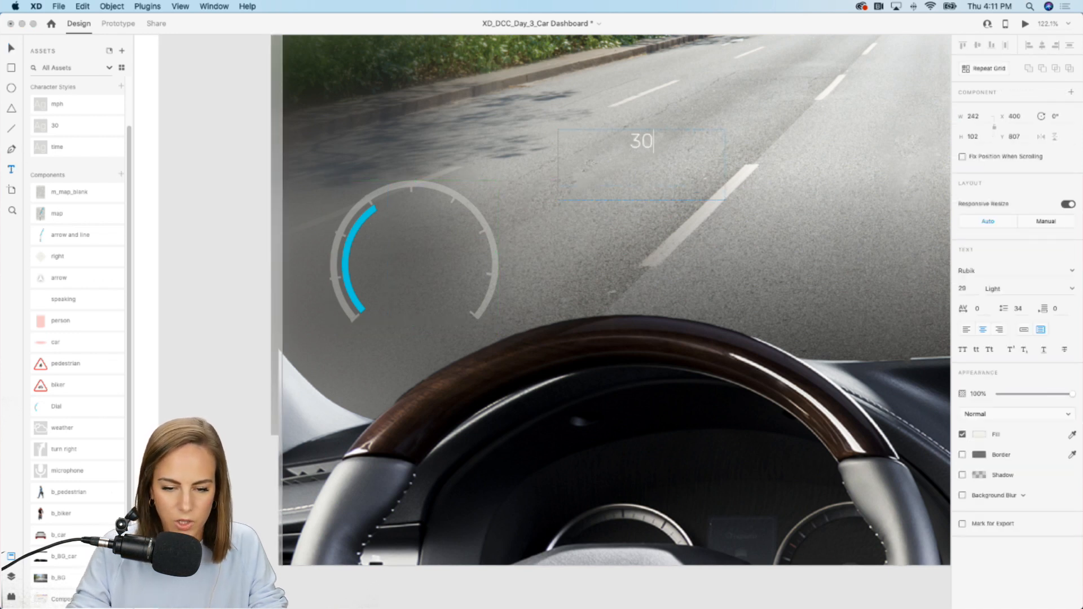
{"action": "left_click", "coordinate": [1024, 329]}
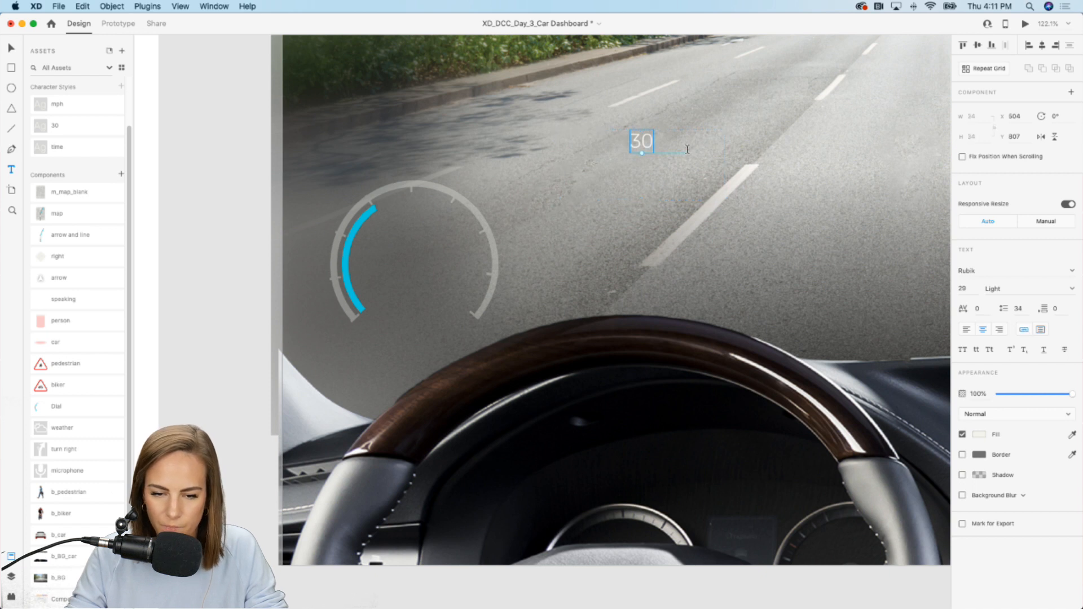
{"action": "left_click_drag", "start_coordinate": [645, 141], "coordinate": [427, 259]}
{"action": "left_click", "coordinate": [72, 126]}
- Review the whole Navigation – 1 artboard with the pills and the speed dial in place
{"action": "key", "text": "super+minus"}
{"action": "key", "text": "super+minus"}
{"action": "scroll", "coordinate": [428, 259], "scroll_direction": "right", "scroll_amount": 3}
{"action": "scroll", "coordinate": [428, 259], "scroll_direction": "up", "scroll_amount": 1}
{"action": "scroll", "coordinate": [428, 258], "scroll_direction": "right", "scroll_amount": 1}
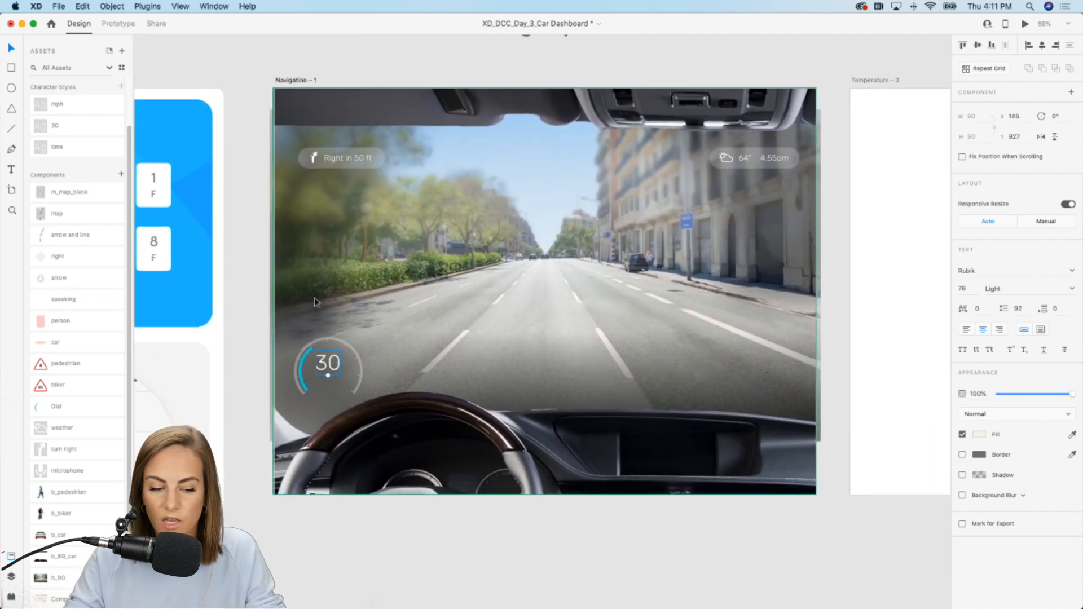
{"action": "scroll", "coordinate": [317, 479], "scroll_direction": "up", "scroll_amount": 2}
{"action": "scroll", "coordinate": [317, 479], "scroll_direction": "down", "scroll_amount": 2}
{"action": "scroll", "coordinate": [317, 479], "scroll_direction": "up", "scroll_amount": 1}
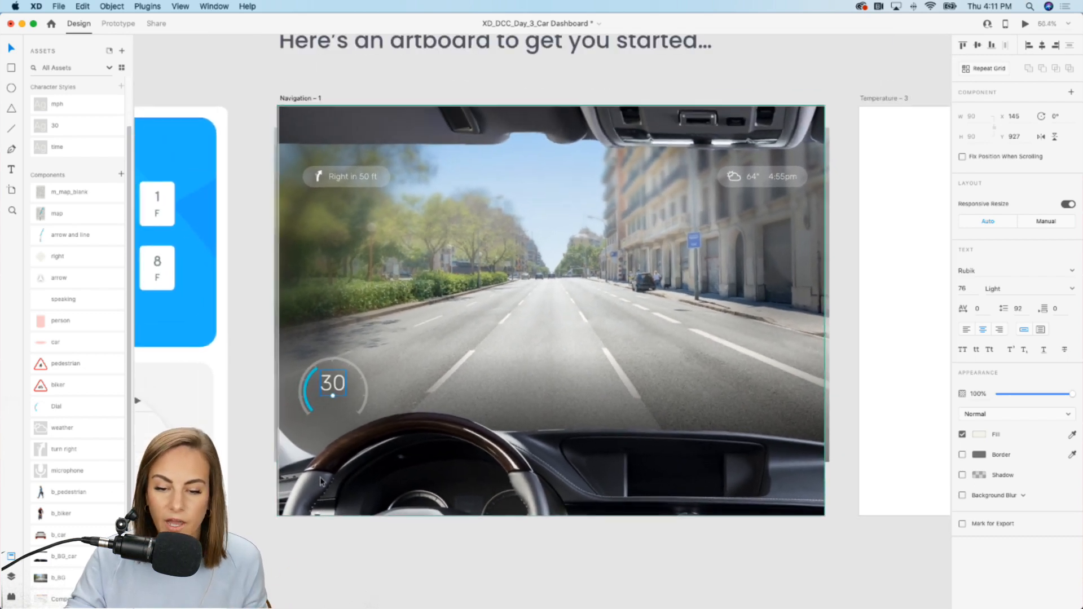
{"action": "scroll", "coordinate": [407, 383], "scroll_direction": "up", "scroll_amount": 2}
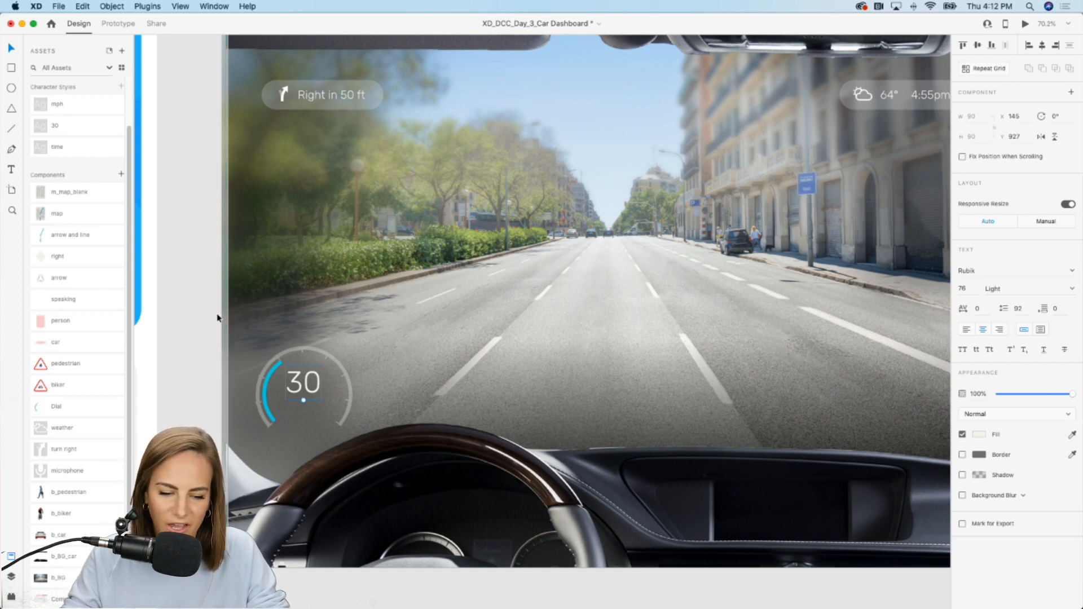
- Duplicate the "30" below itself, change the copy to "mph" and apply the mph character style
{"action": "scroll", "coordinate": [371, 326], "scroll_direction": "up", "scroll_amount": 6}
{"action": "scroll", "coordinate": [371, 327], "scroll_direction": "left", "scroll_amount": 4}
{"action": "key", "text": "super+c"}
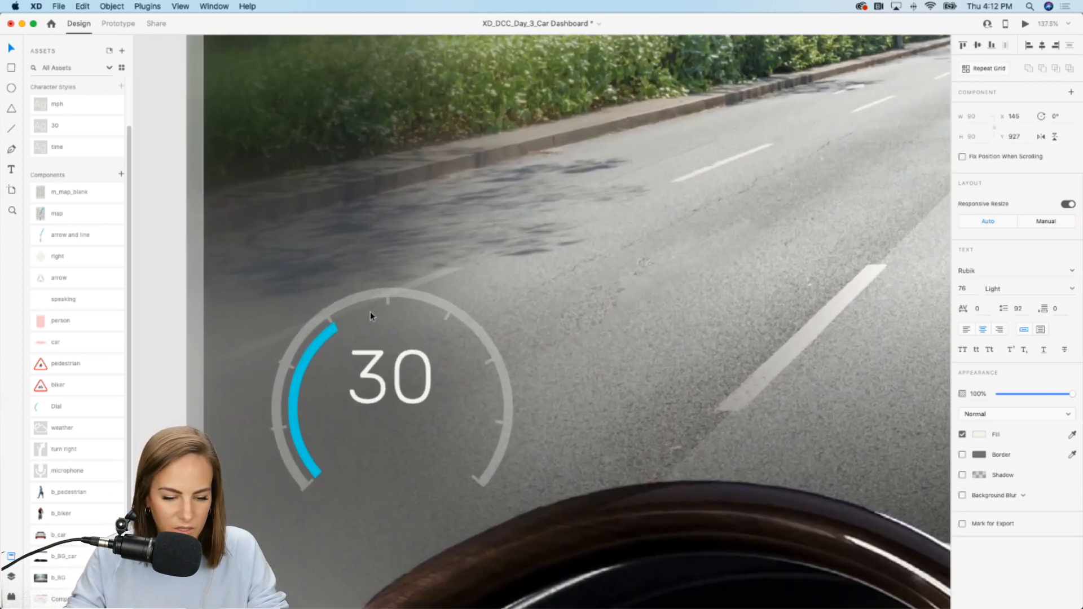
{"action": "key", "text": "super+v"}
{"action": "left_click_drag", "start_coordinate": [406, 368], "coordinate": [406, 442]}
{"action": "double_click", "coordinate": [406, 443]}
{"action": "type", "text": "mph"}
{"action": "key", "text": "Escape"}
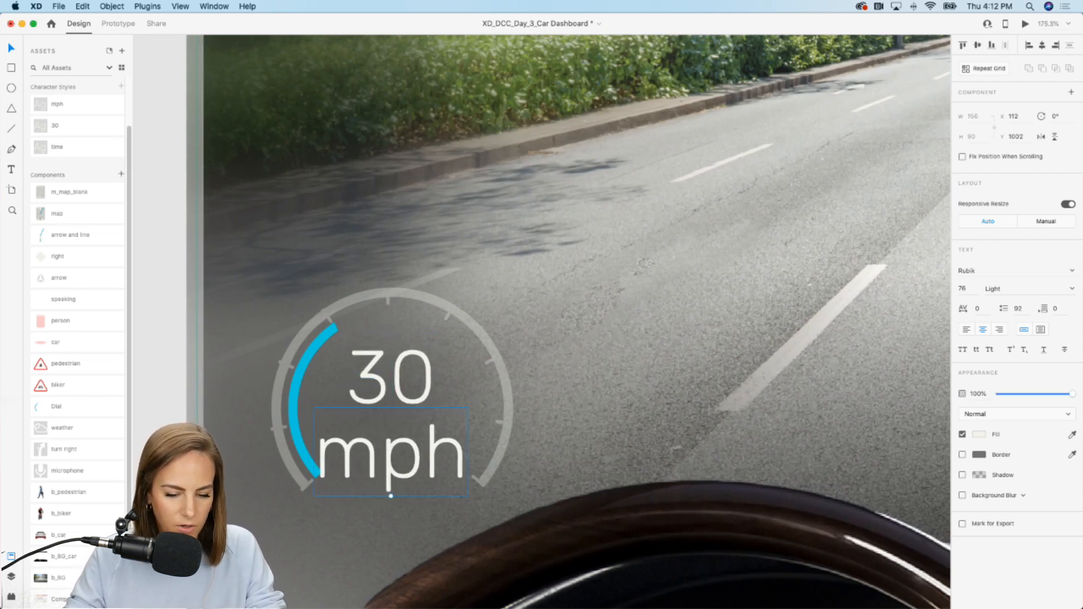
{"action": "left_click", "coordinate": [62, 103]}
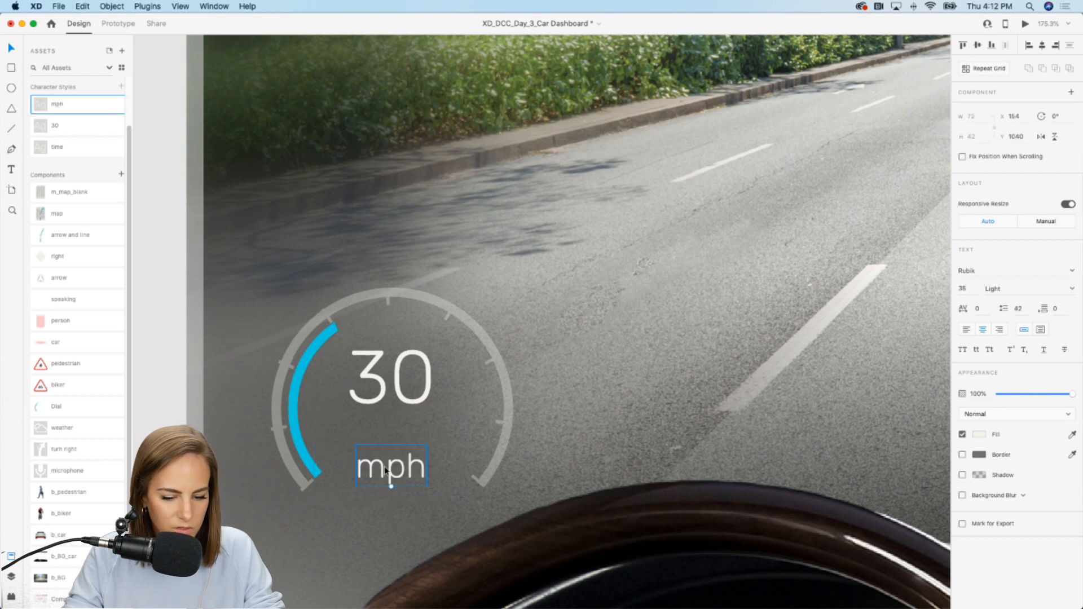
- Move the mph text up closer to the 30, to Y 1016, and shift both texts slightly right inside the dial
{"action": "left_click_drag", "start_coordinate": [400, 478], "coordinate": [401, 449]}
{"action": "left_click", "coordinate": [414, 404], "text": "shift"}
{"action": "left_click_drag", "start_coordinate": [408, 403], "coordinate": [412, 403]}
- Lower the mph text's opacity to 63%
{"action": "left_click", "coordinate": [505, 458]}
{"action": "left_click", "coordinate": [395, 454]}
{"action": "mouse_move", "coordinate": [1063, 398]}
{"action": "left_mouse_down"}
{"action": "mouse_move", "coordinate": [1031, 395]}
{"action": "mouse_move", "coordinate": [1047, 396]}
{"action": "left_mouse_up"}
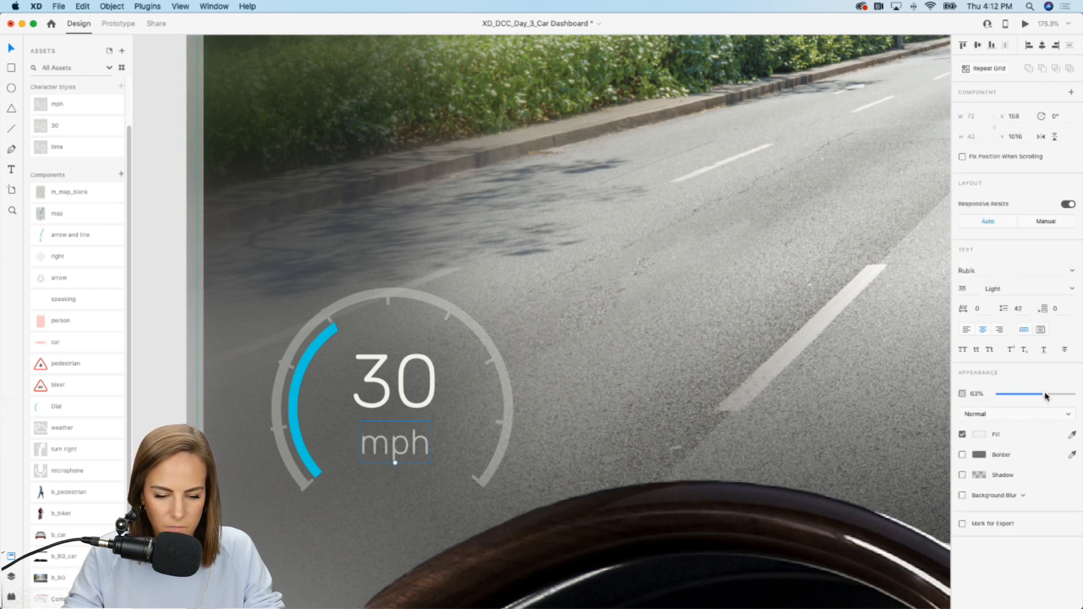
{"action": "left_click", "coordinate": [408, 393], "text": "shift"}
{"action": "key", "text": "Escape"}
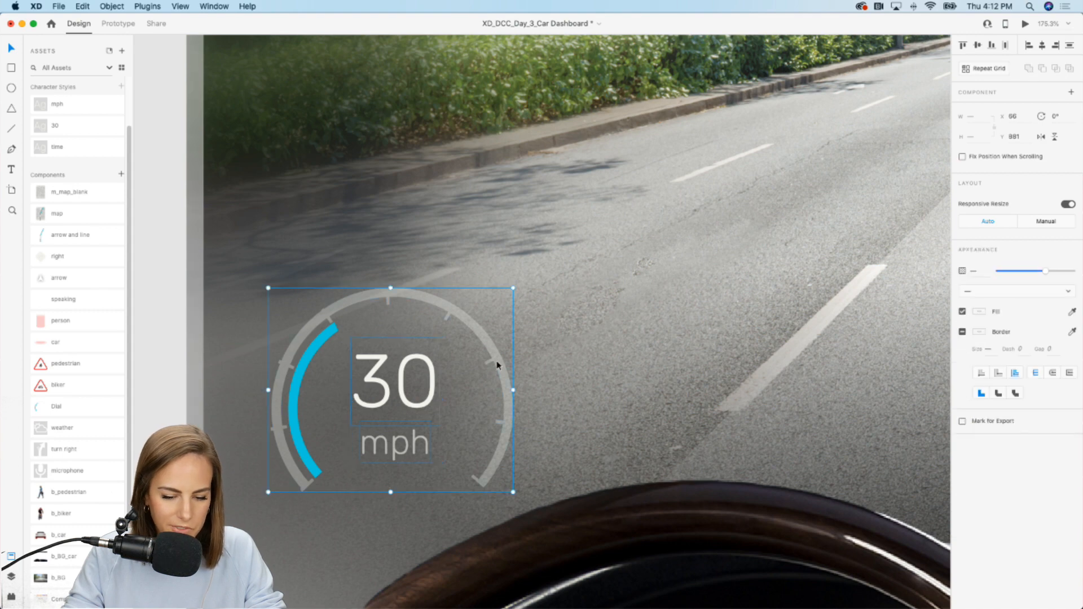
- Place the m_map_blank component between the "Right in 50 ft" pill and the speed dial, at X 75, Y 337
{"action": "key", "text": "super+minus"}
{"action": "key", "text": "super+minus"}
{"action": "key", "text": "super+minus"}
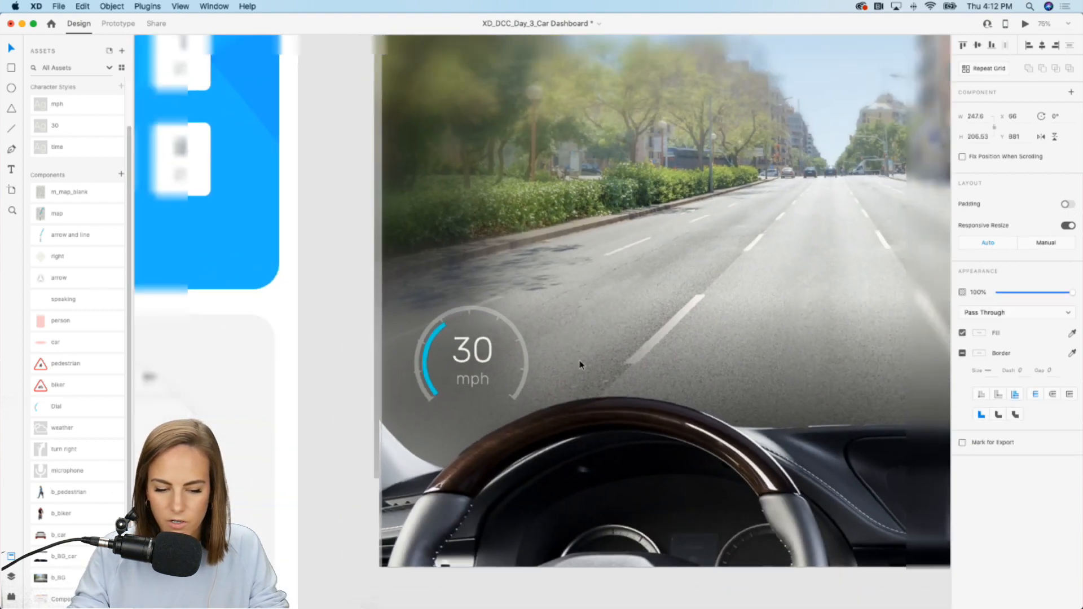
{"action": "scroll", "coordinate": [581, 365], "scroll_direction": "right", "scroll_amount": 5}
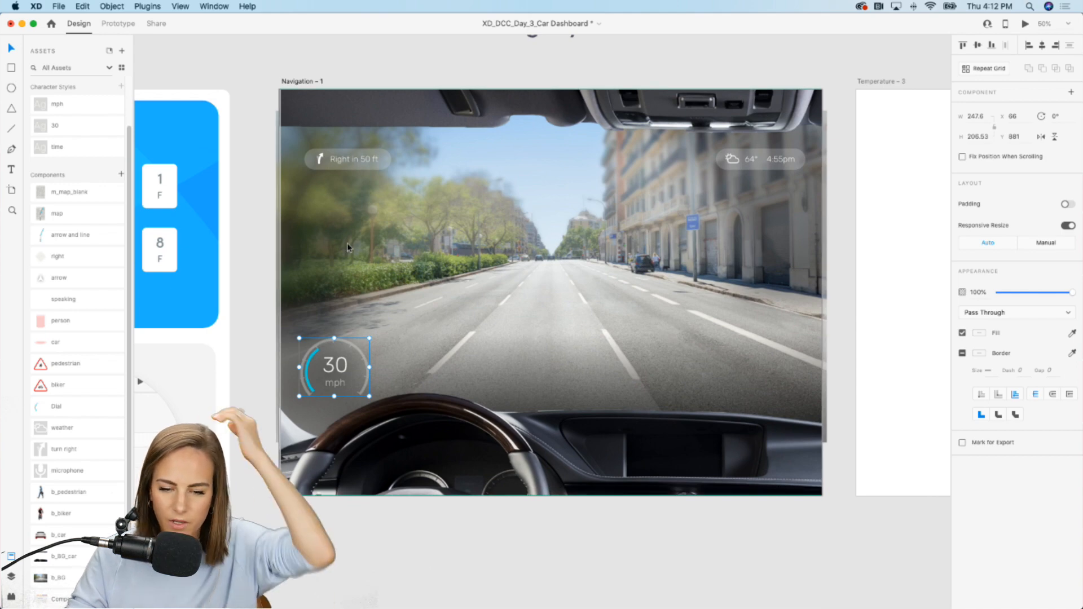
{"action": "scroll", "coordinate": [347, 240], "scroll_direction": "up", "scroll_amount": 5}
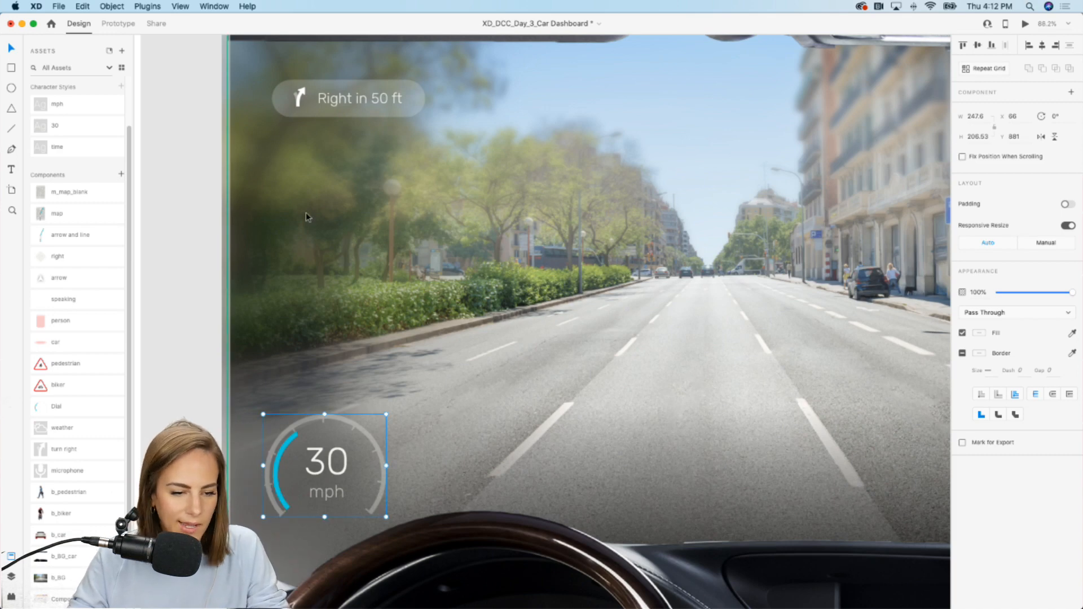
{"action": "left_click", "coordinate": [198, 218]}
{"action": "left_click_drag", "start_coordinate": [56, 194], "coordinate": [316, 250]}
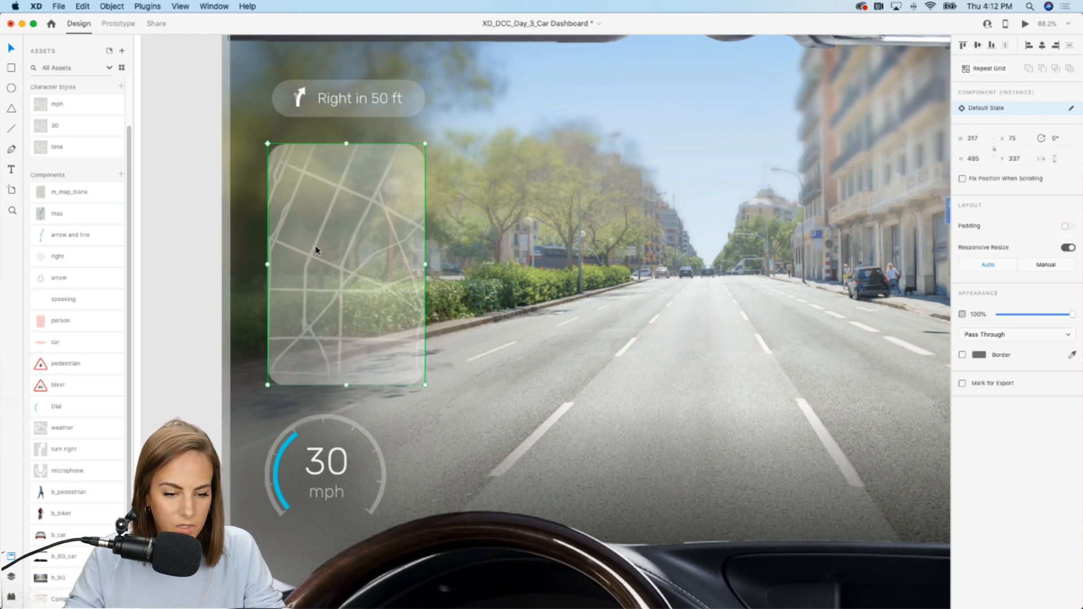
- Switch to Chrome, search Google for "snazzy maps" and open the Snazzy Maps website
{"action": "mouse_move", "coordinate": [561, 606]}
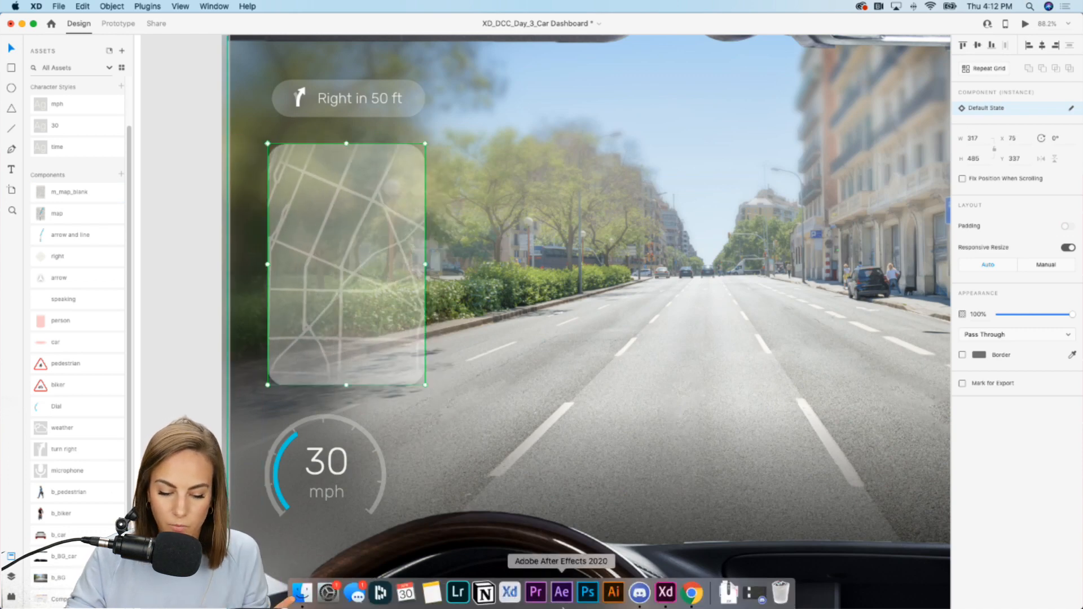
{"action": "left_click", "coordinate": [689, 602]}
{"action": "left_click", "coordinate": [891, 50]}
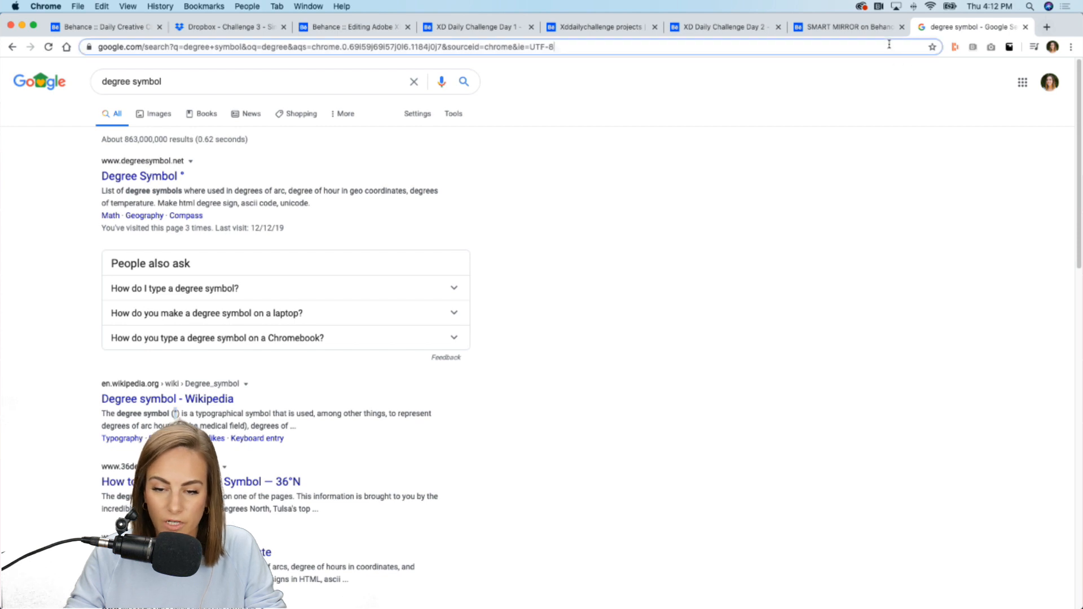
{"action": "type", "text": "snazzy"}
{"action": "key", "text": "Return"}
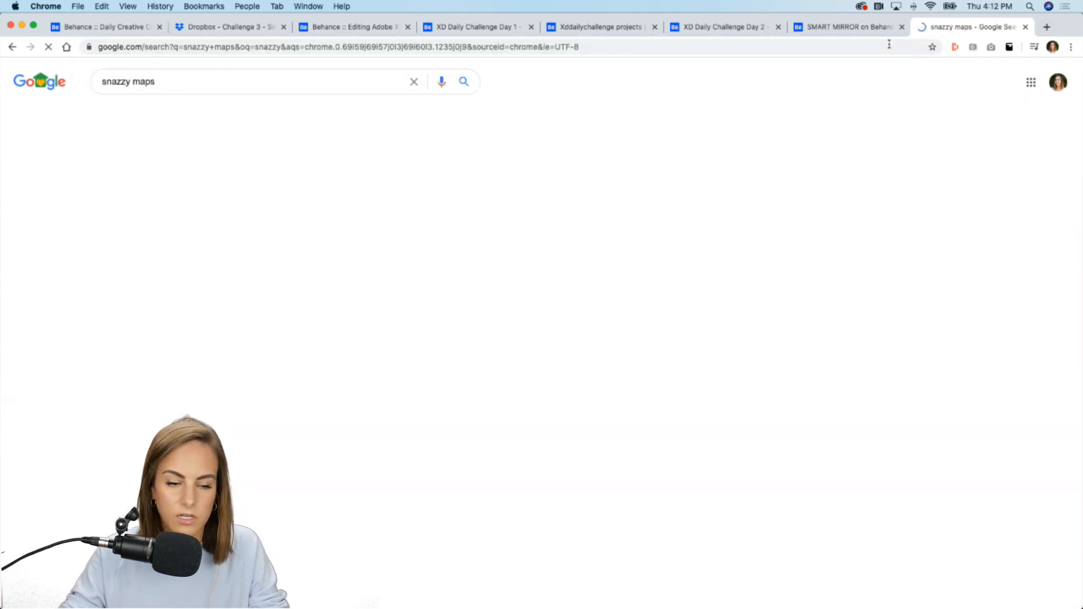
{"action": "left_click", "coordinate": [293, 175]}
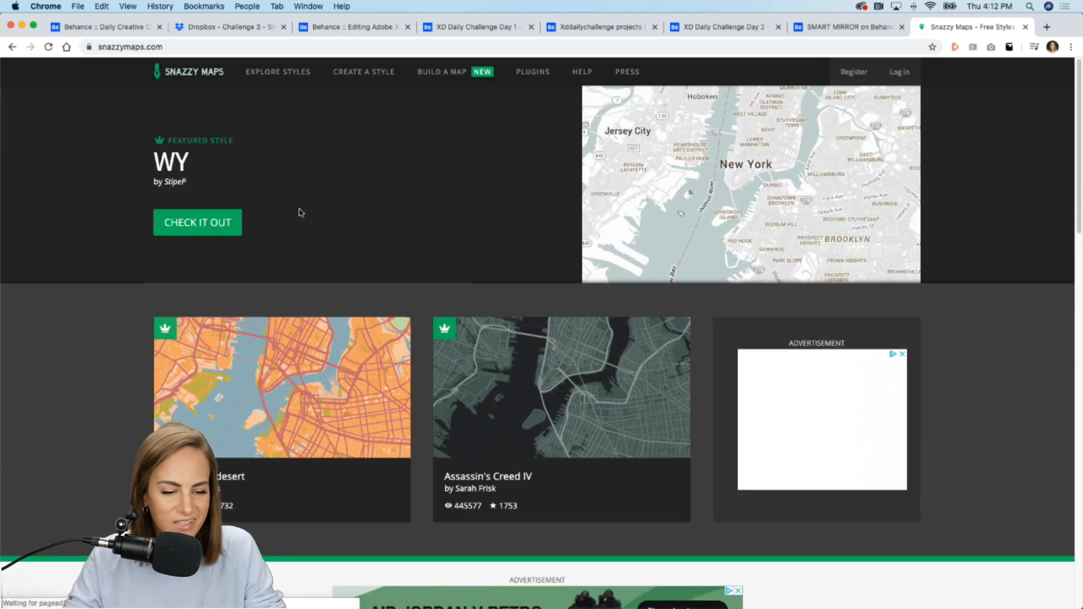
- Search the Snazzy Maps styles for "black and white" and open the monochrome "black white" style
{"action": "left_click", "coordinate": [283, 73]}
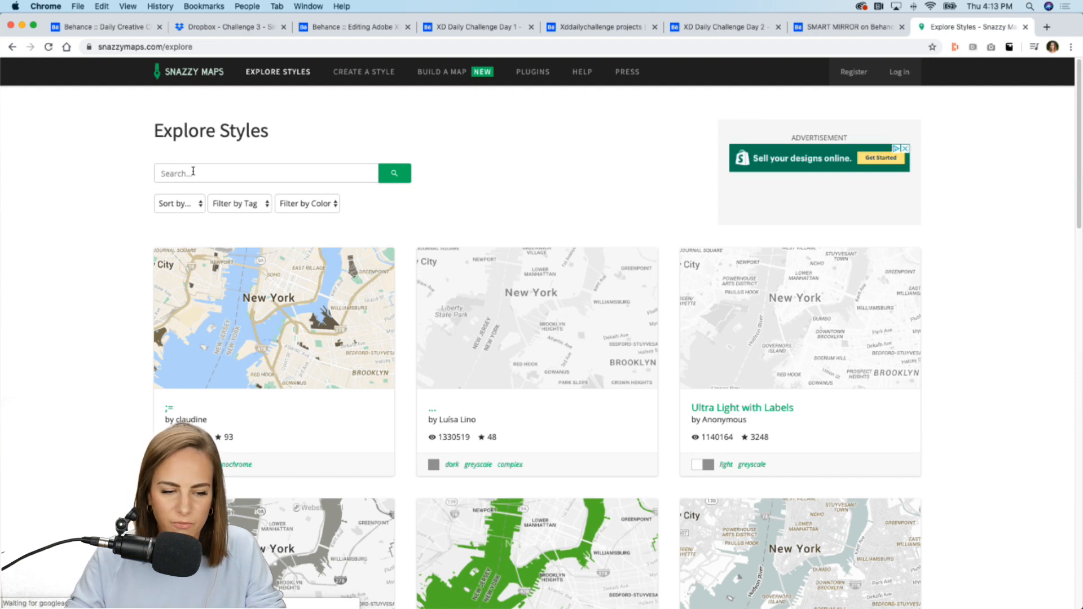
{"action": "left_click", "coordinate": [196, 172]}
{"action": "type", "text": "black and white"}
{"action": "key", "text": "Return"}
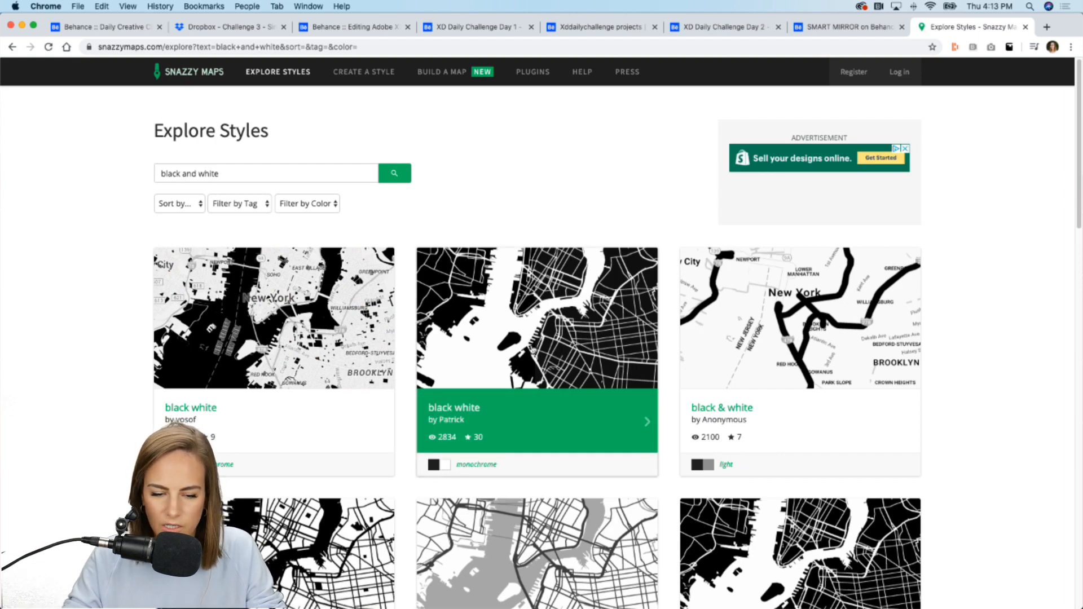
{"action": "left_click", "coordinate": [568, 334]}
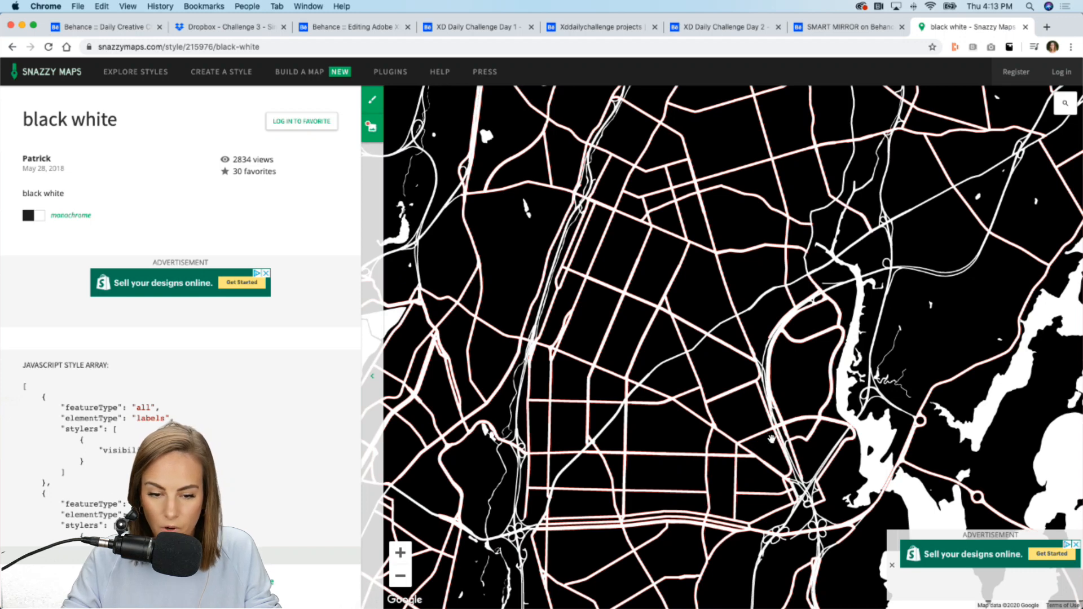
- Switch back to Adobe XD and place the arrow and line component over the blank map, at X 84, Y 337
{"action": "left_click", "coordinate": [666, 592]}
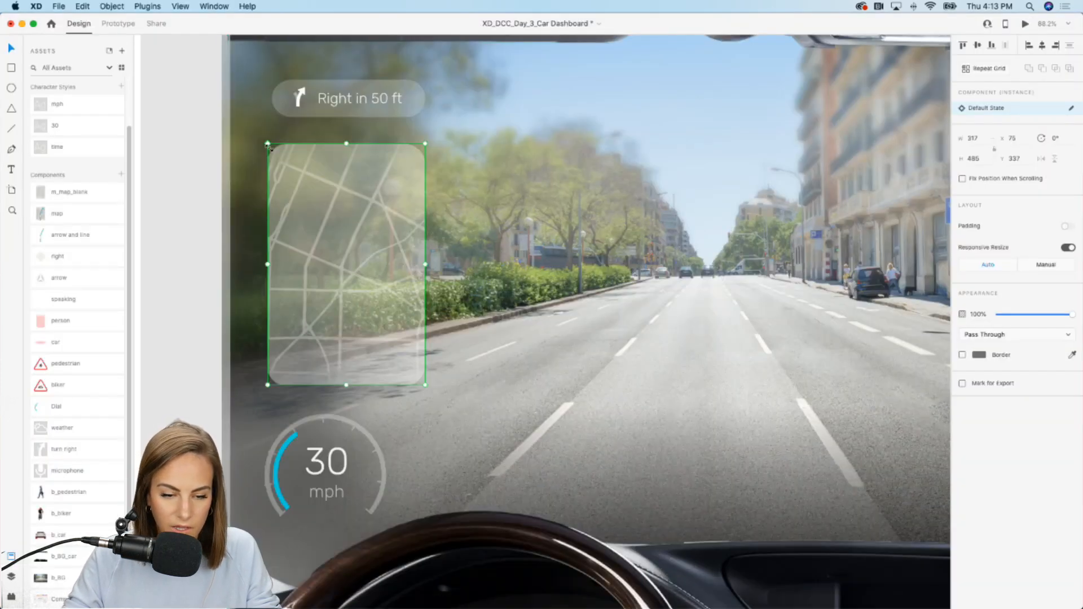
{"action": "double_click", "coordinate": [381, 228]}
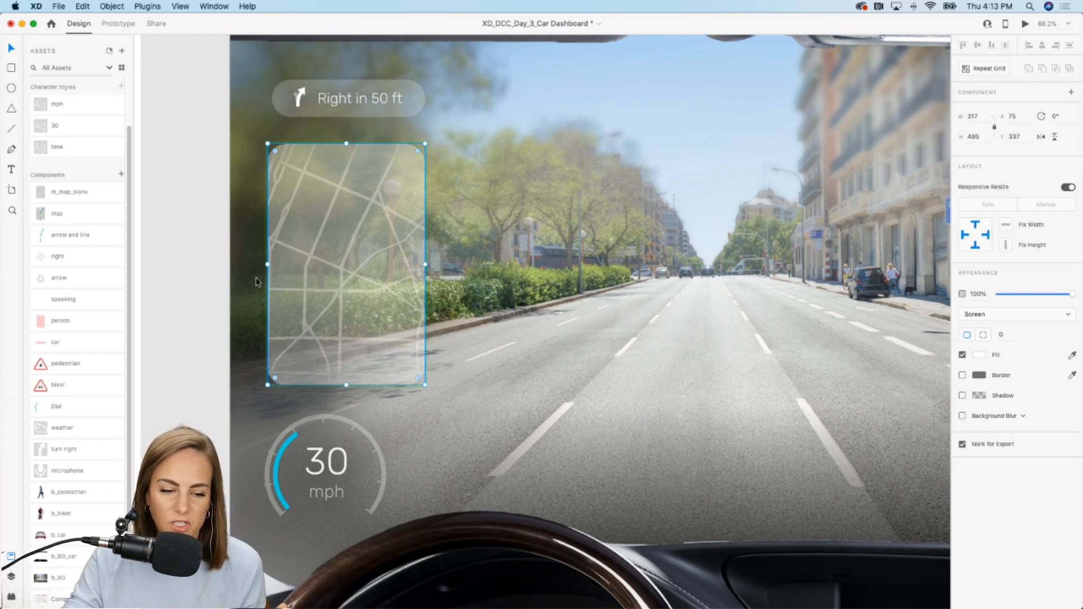
{"action": "left_click", "coordinate": [178, 288]}
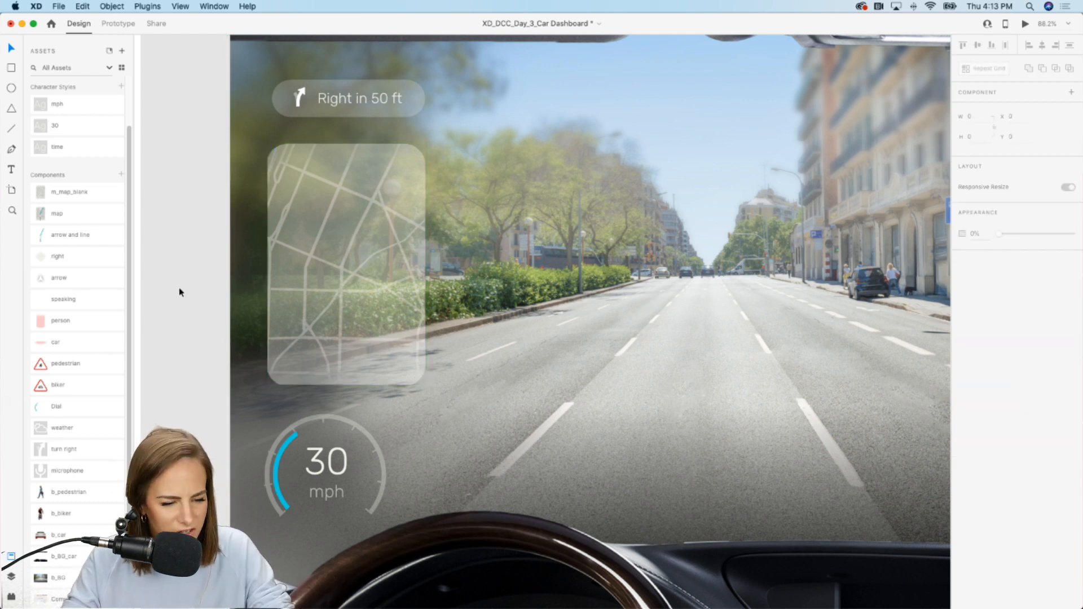
{"action": "left_click_drag", "start_coordinate": [70, 235], "coordinate": [342, 265]}
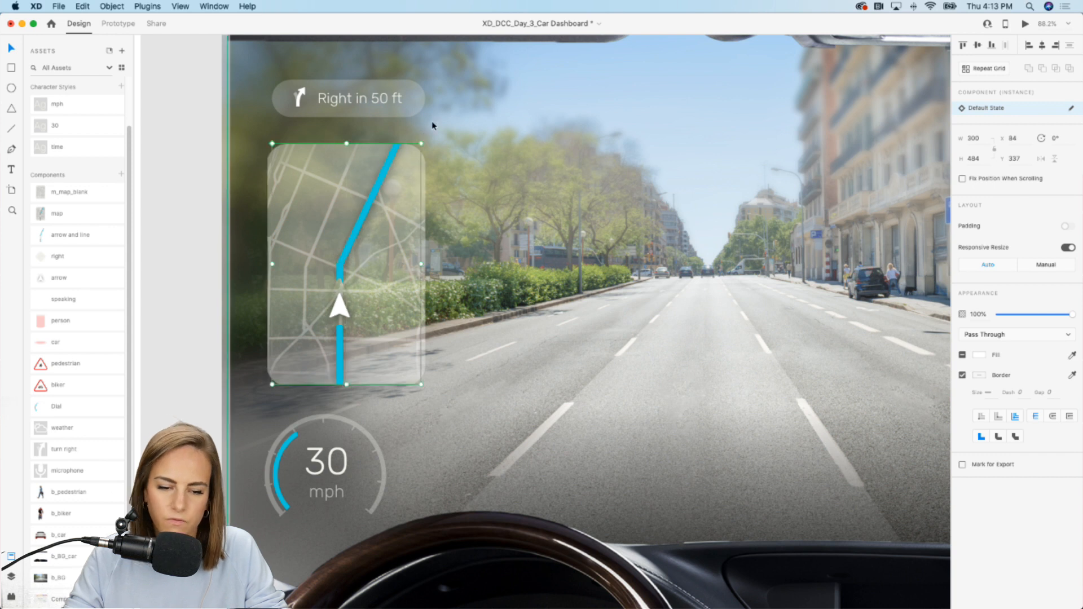
{"action": "double_click", "coordinate": [342, 309]}
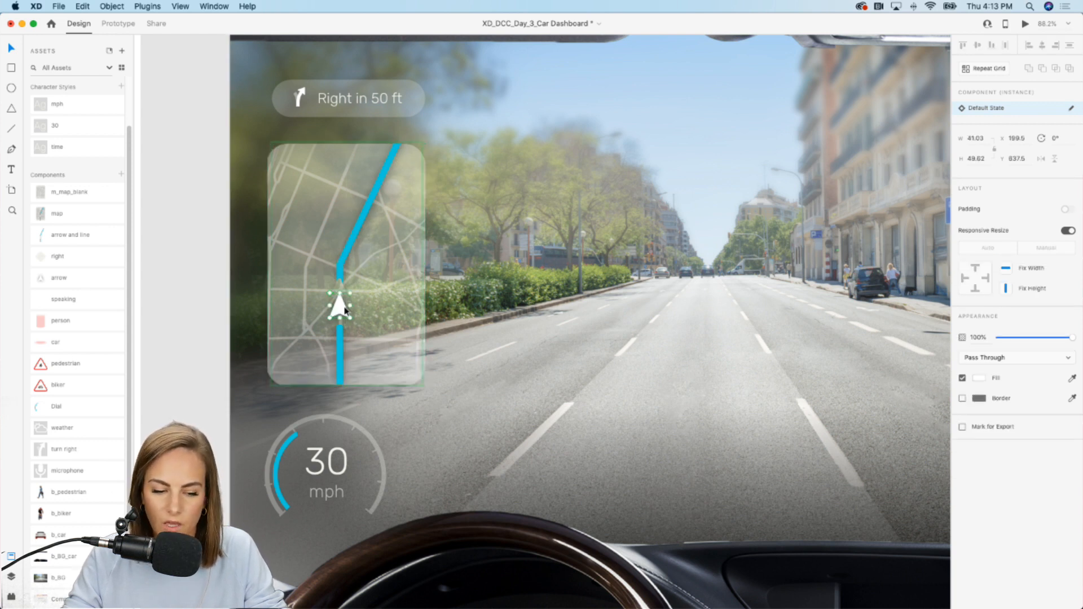
{"action": "left_click", "coordinate": [210, 359]}
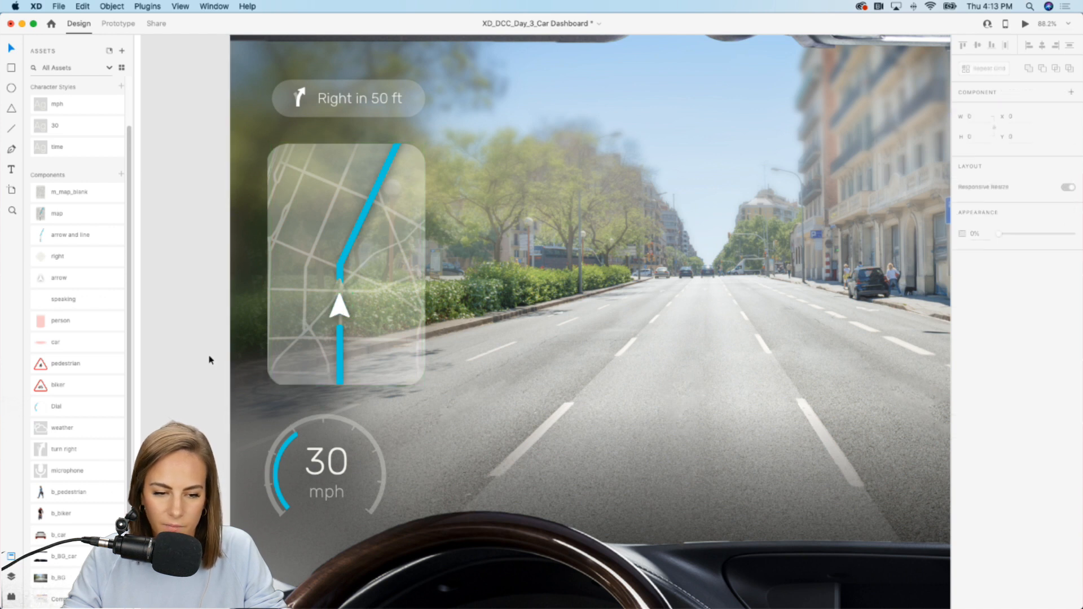
- Place the right component on the upper part of the map at Y 367 and group it with the map and route
{"action": "left_click_drag", "start_coordinate": [56, 259], "coordinate": [341, 186]}
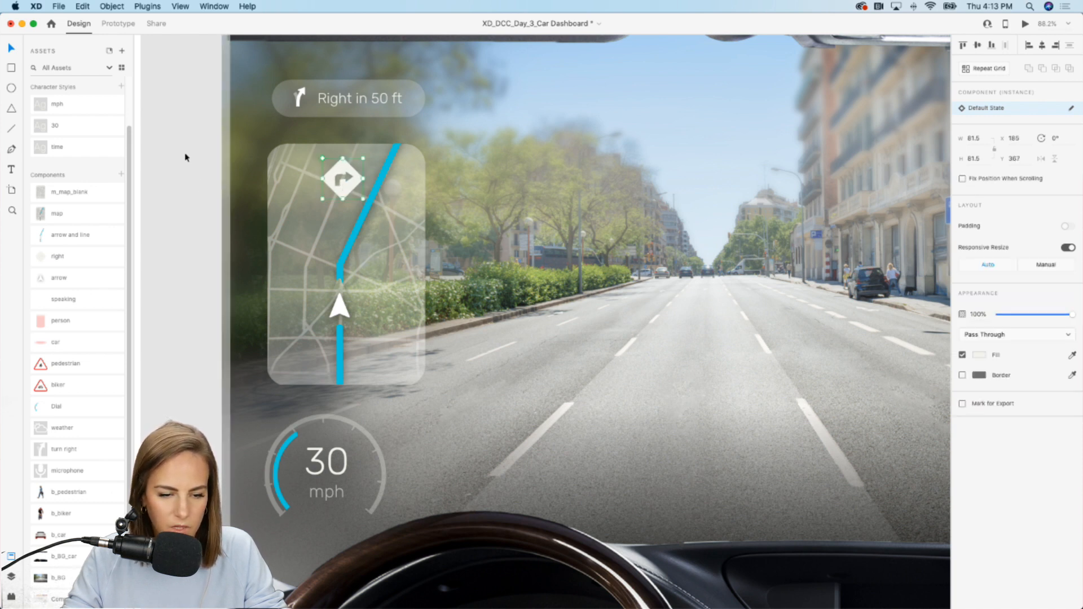
{"action": "left_click", "coordinate": [361, 231]}
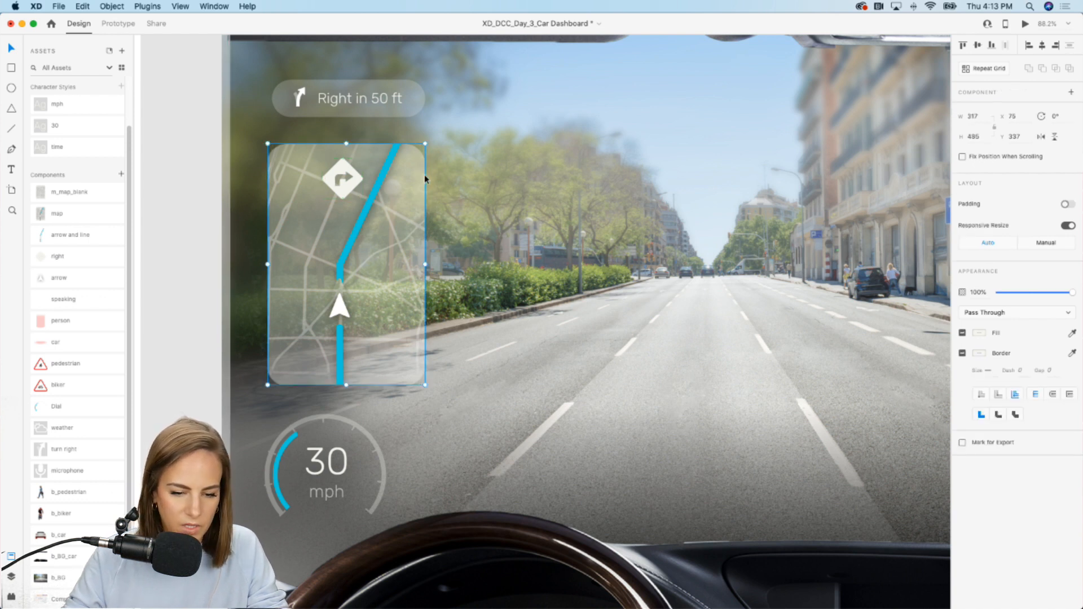
{"action": "left_click", "coordinate": [176, 219]}
{"action": "scroll", "coordinate": [367, 235], "scroll_direction": "down", "scroll_amount": 5}
{"action": "scroll", "coordinate": [366, 235], "scroll_direction": "right", "scroll_amount": 1}
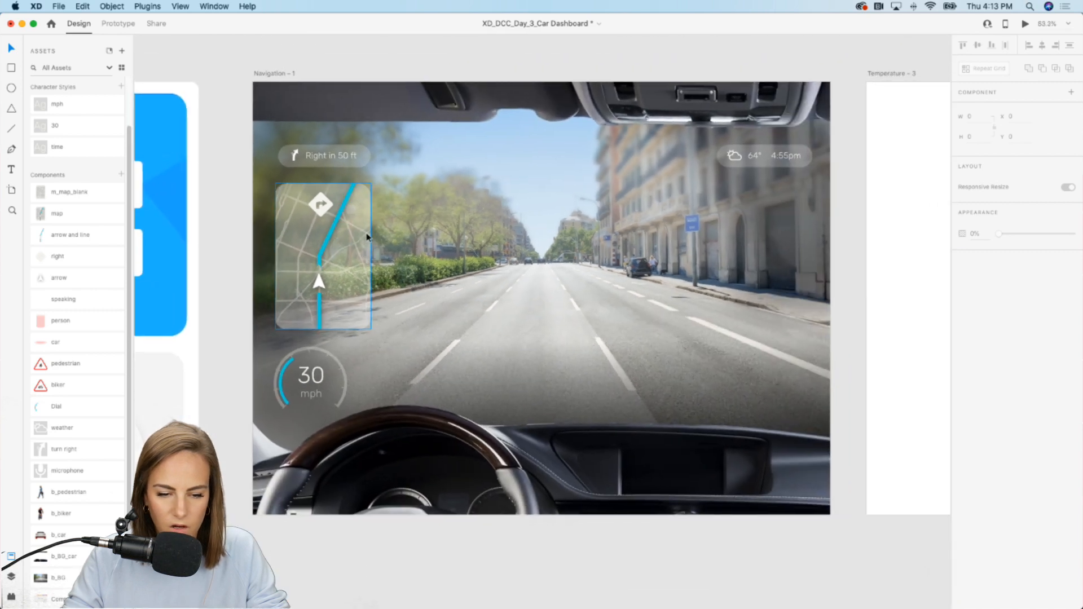
- Shift the map group to X 50 and align the speed dial and the "Right in 50 ft" pill with it, the dial at X 75, Y 975
{"action": "left_click_drag", "start_coordinate": [348, 240], "coordinate": [337, 238]}
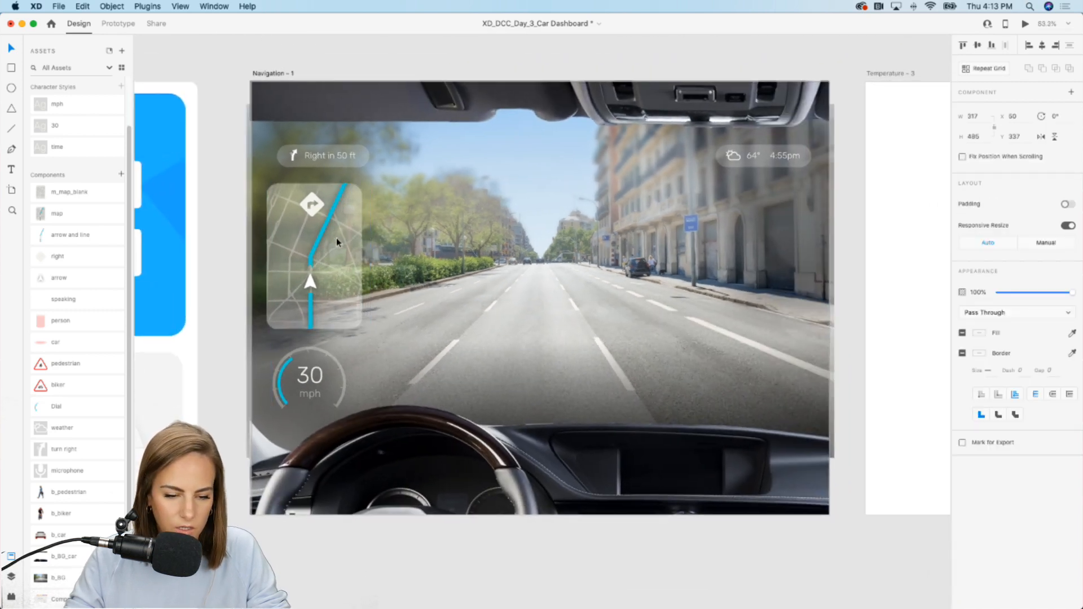
{"action": "left_click", "coordinate": [314, 348]}
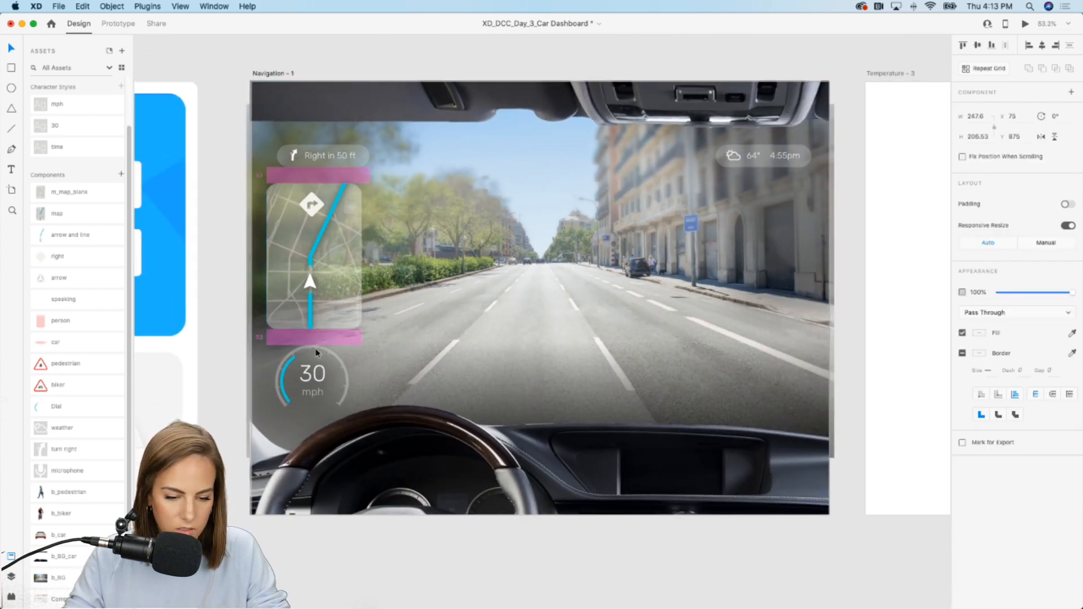
{"action": "left_click_drag", "start_coordinate": [347, 149], "coordinate": [339, 149]}
{"action": "left_click", "coordinate": [246, 138]}
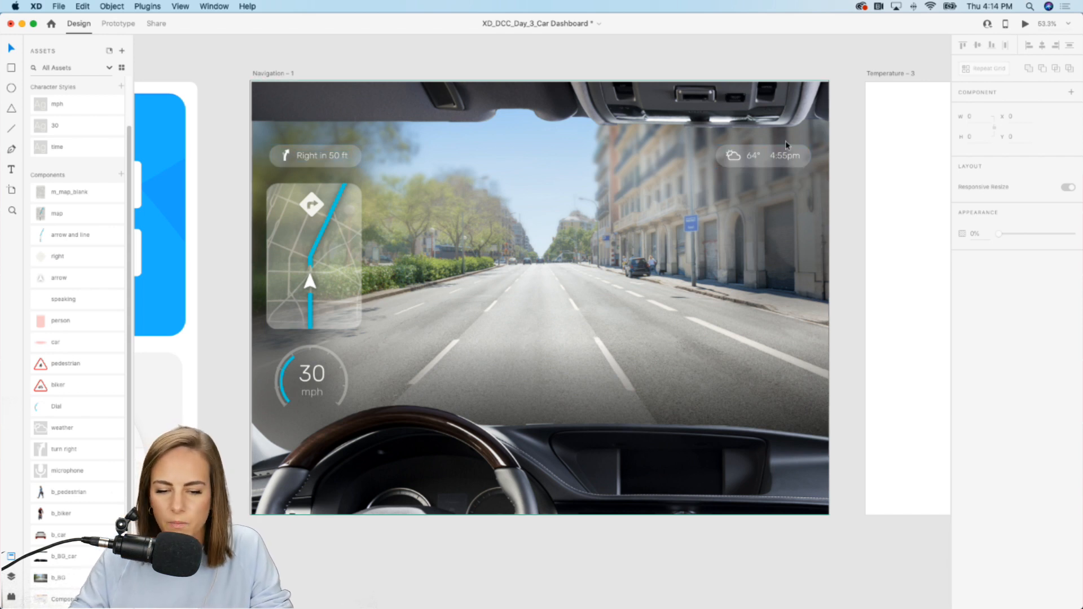
- Draw a closed triangle about 315 by 128 with the Pen tool, pointing up the road lane ahead of the steering wheel
{"action": "scroll", "coordinate": [517, 402], "scroll_direction": "up", "scroll_amount": 5}
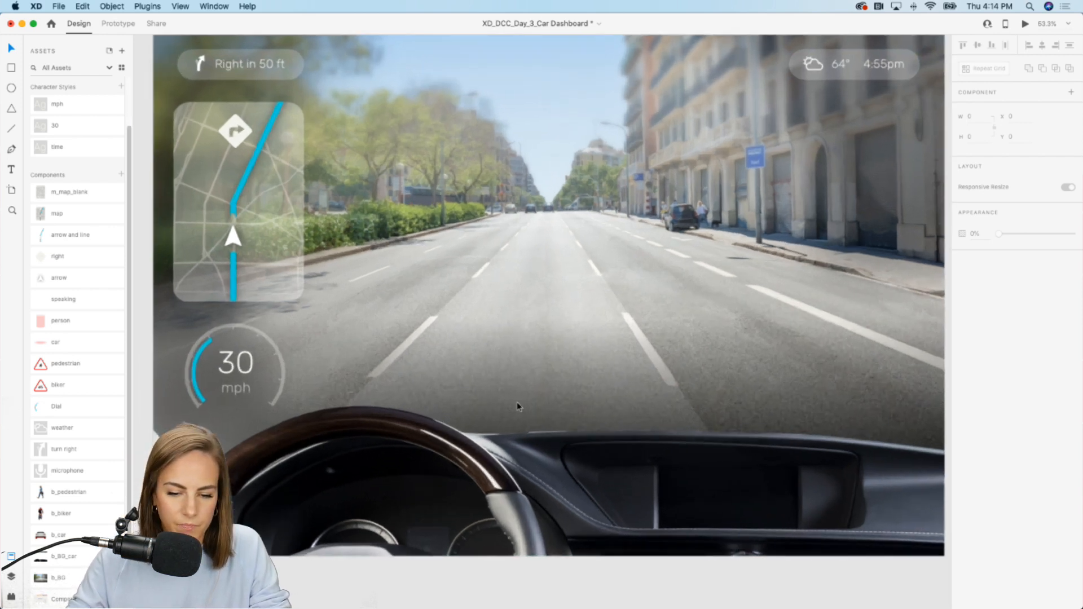
{"action": "key", "text": "p"}
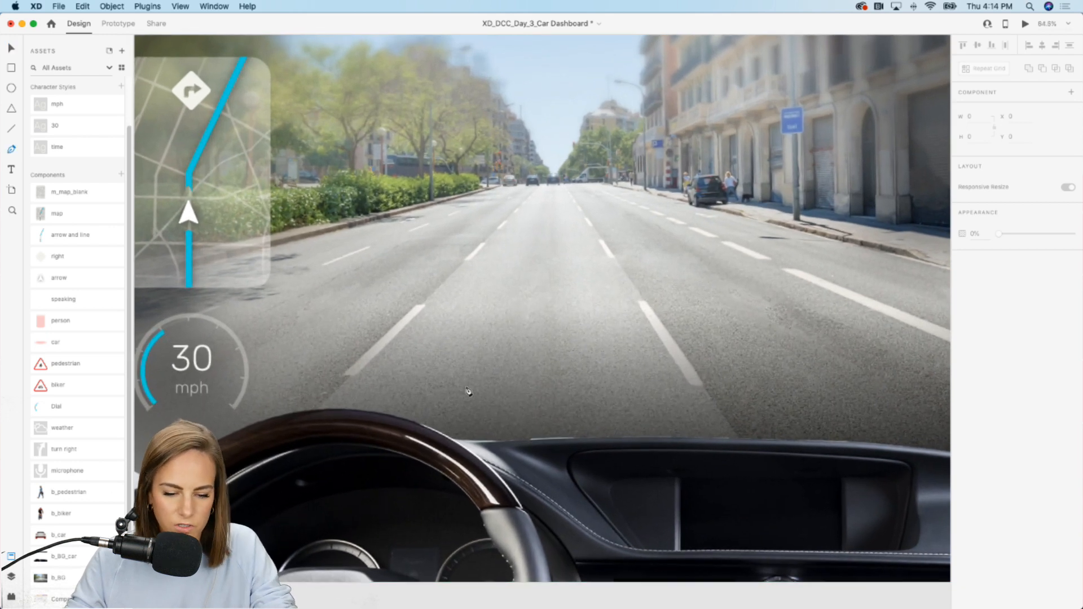
{"action": "left_click", "coordinate": [457, 381]}
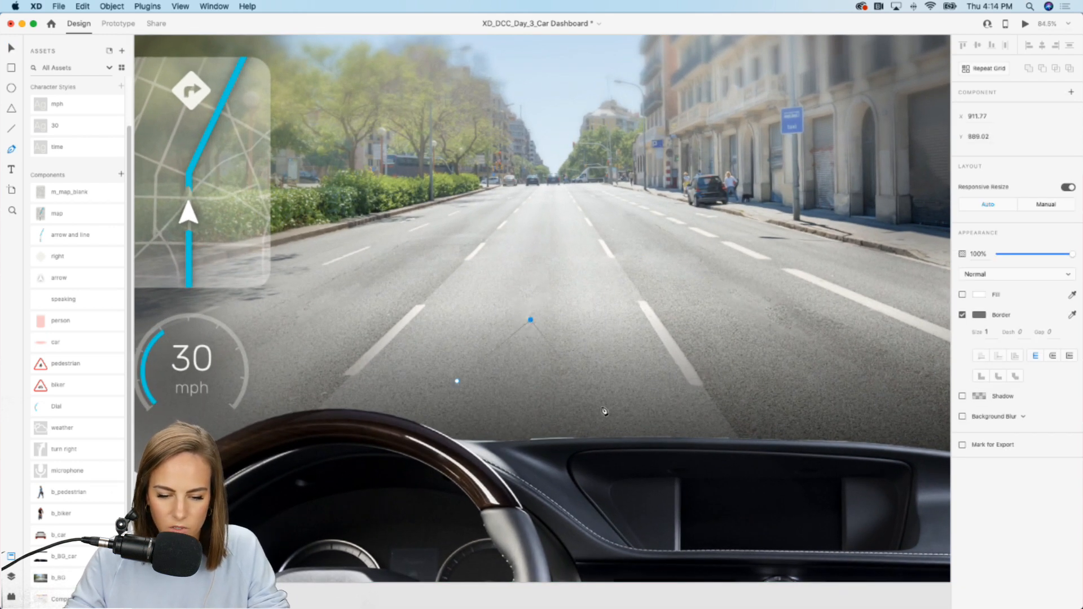
{"action": "left_click", "coordinate": [608, 381]}
{"action": "left_click", "coordinate": [458, 382]}
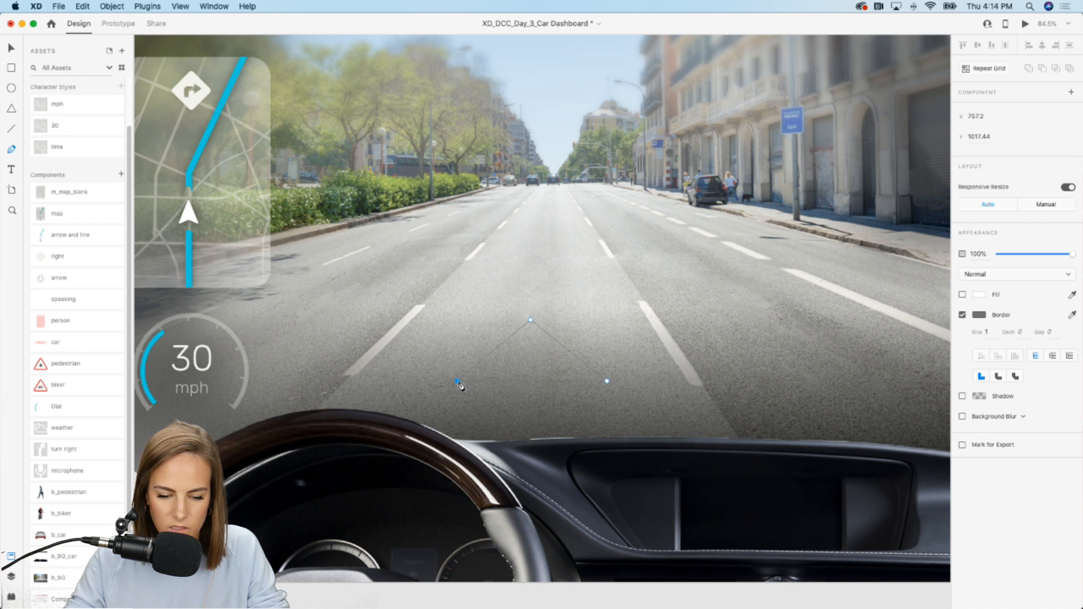
{"action": "key", "text": "Escape"}
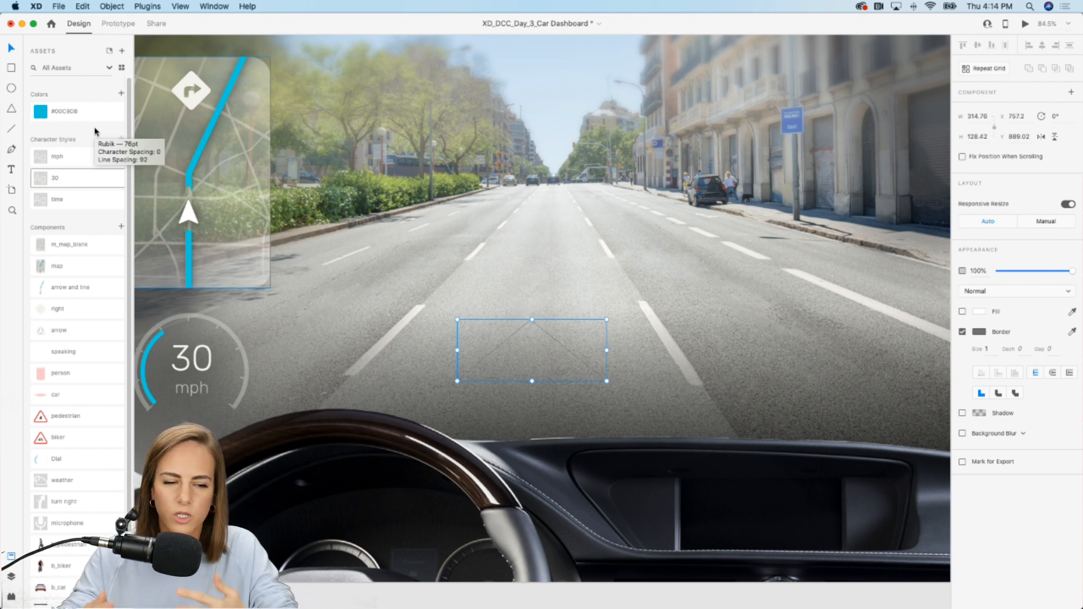
- Fill the triangle with the saved blue colour, remove its border and set its blend mode to Overlay
{"action": "left_click", "coordinate": [79, 111]}
{"action": "left_click", "coordinate": [962, 332]}
{"action": "left_click", "coordinate": [963, 312]}
{"action": "left_click", "coordinate": [525, 357]}
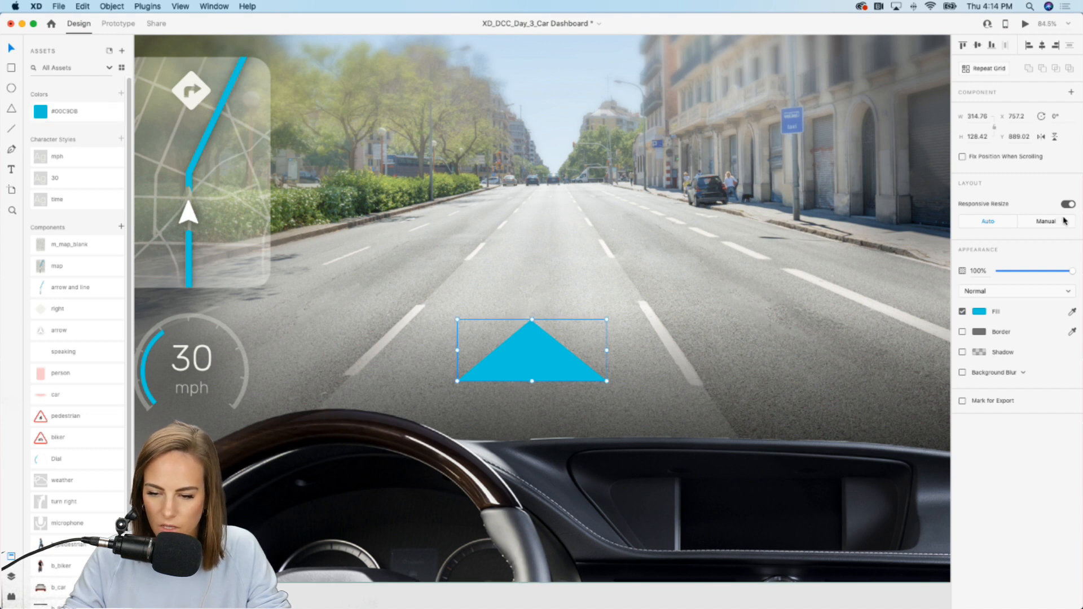
{"action": "left_click", "coordinate": [1011, 291]}
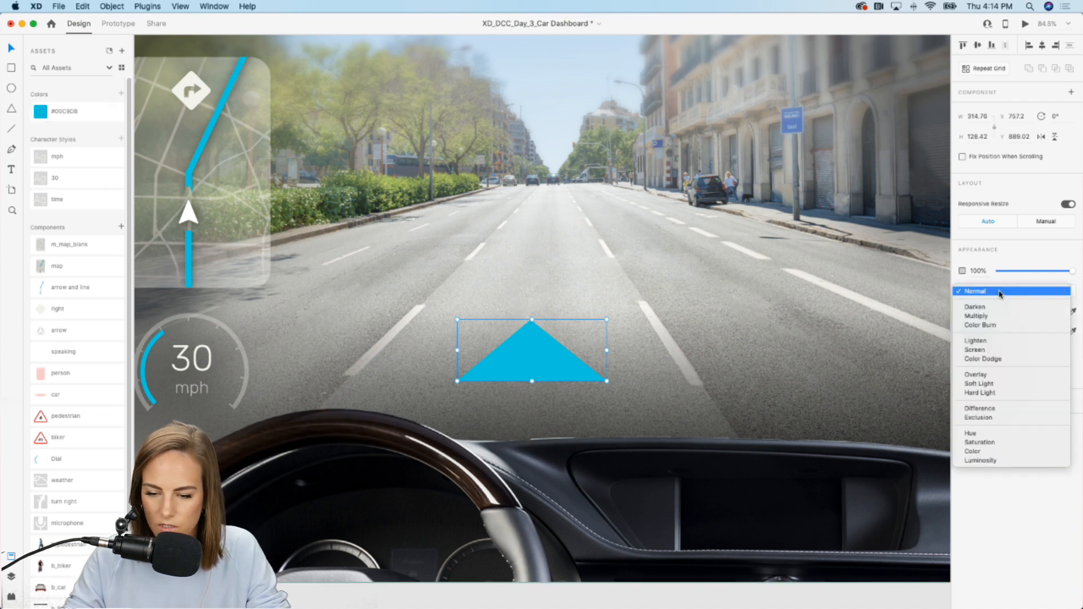
{"action": "left_click", "coordinate": [981, 374]}
{"action": "key", "text": "Escape"}
- Duplicate the blue triangle farther up the road lane and scale the copy down to about 186 by 76
{"action": "left_click_drag", "start_coordinate": [553, 348], "coordinate": [543, 275]}
{"action": "left_click_drag", "start_coordinate": [615, 241], "coordinate": [553, 259]}
{"action": "double_click", "coordinate": [546, 268]}
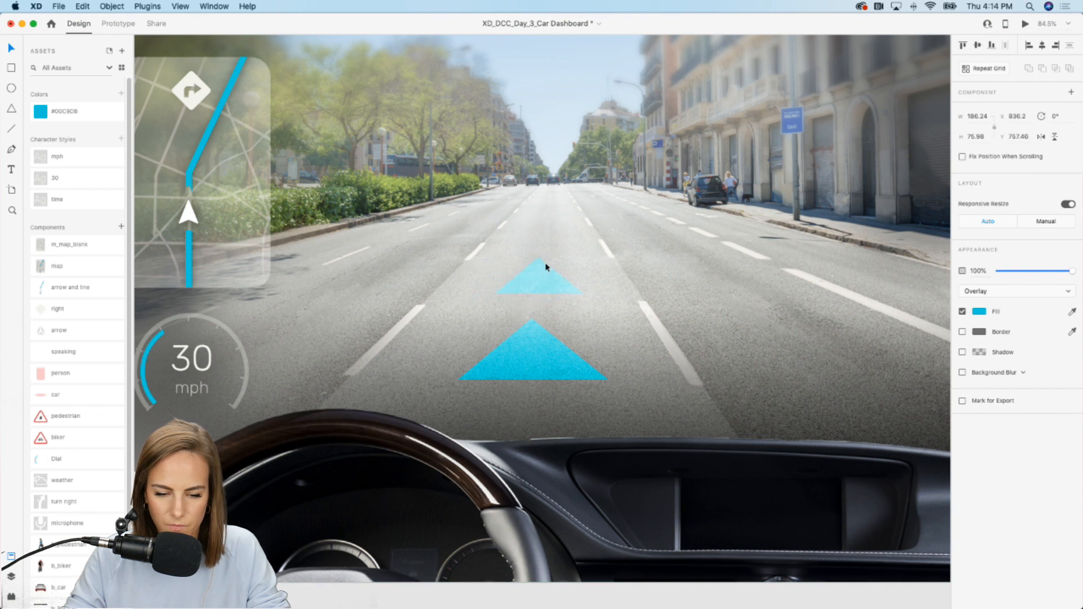
{"action": "left_click", "coordinate": [539, 258]}
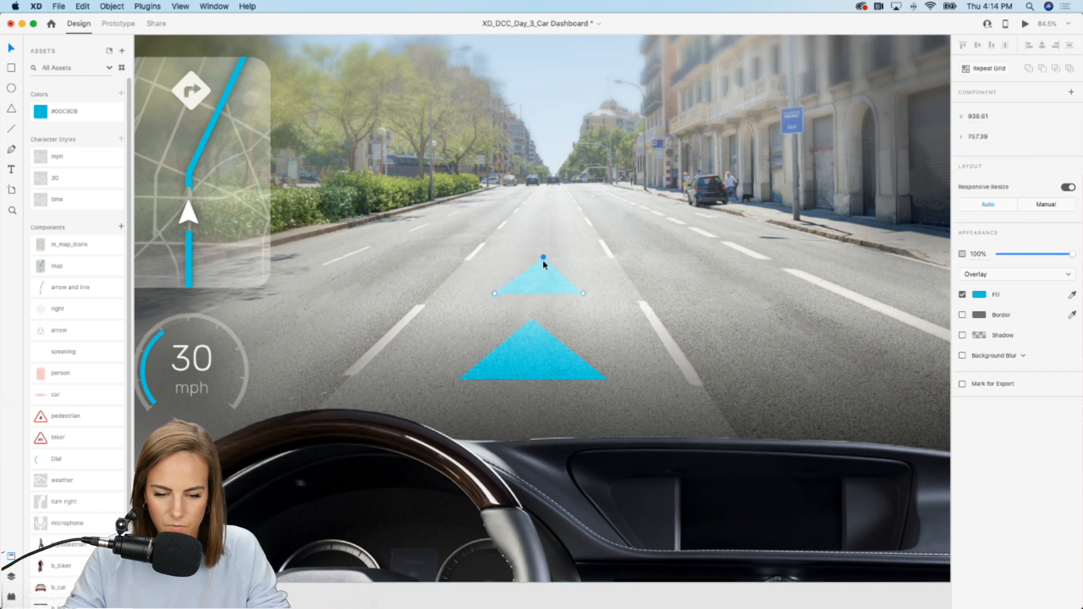
{"action": "left_click", "coordinate": [538, 279]}
- Add a third triangle copy farther up the lane, scaled to about 90 by 37, and group the three triangles
{"action": "left_click", "coordinate": [546, 278]}
{"action": "left_click_drag", "start_coordinate": [546, 278], "coordinate": [565, 217]}
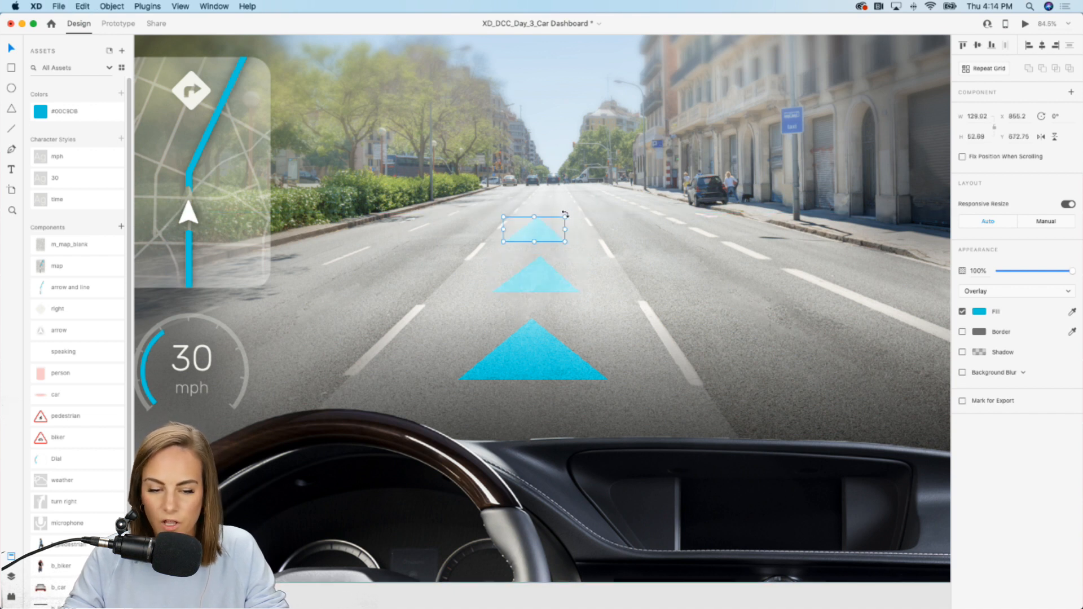
{"action": "left_click_drag", "start_coordinate": [505, 242], "coordinate": [522, 235]}
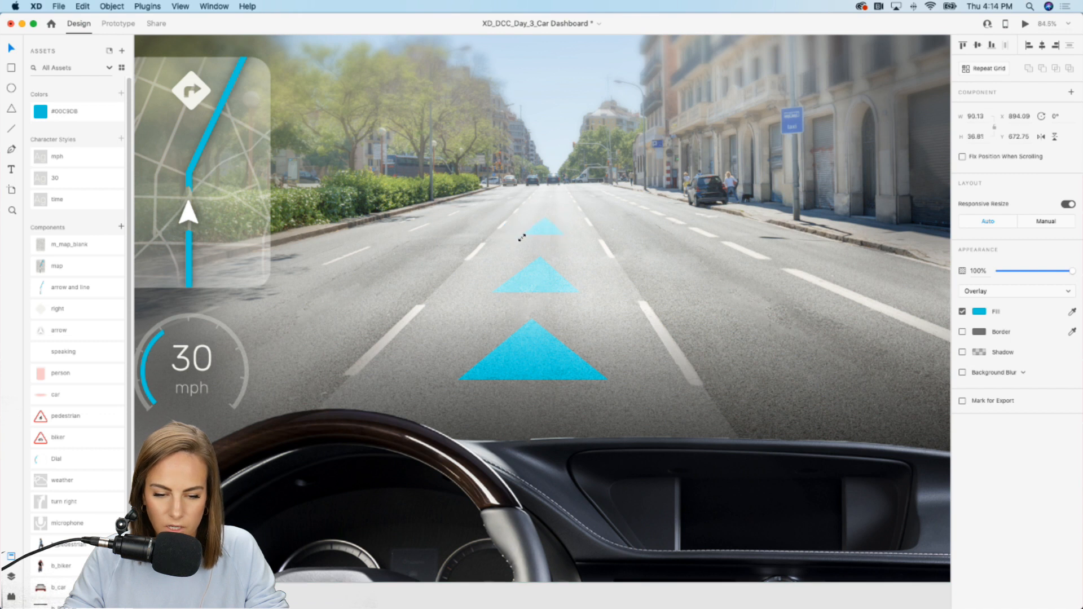
{"action": "left_click", "coordinate": [540, 270], "text": "shift"}
{"action": "left_click", "coordinate": [536, 354], "text": "shift"}
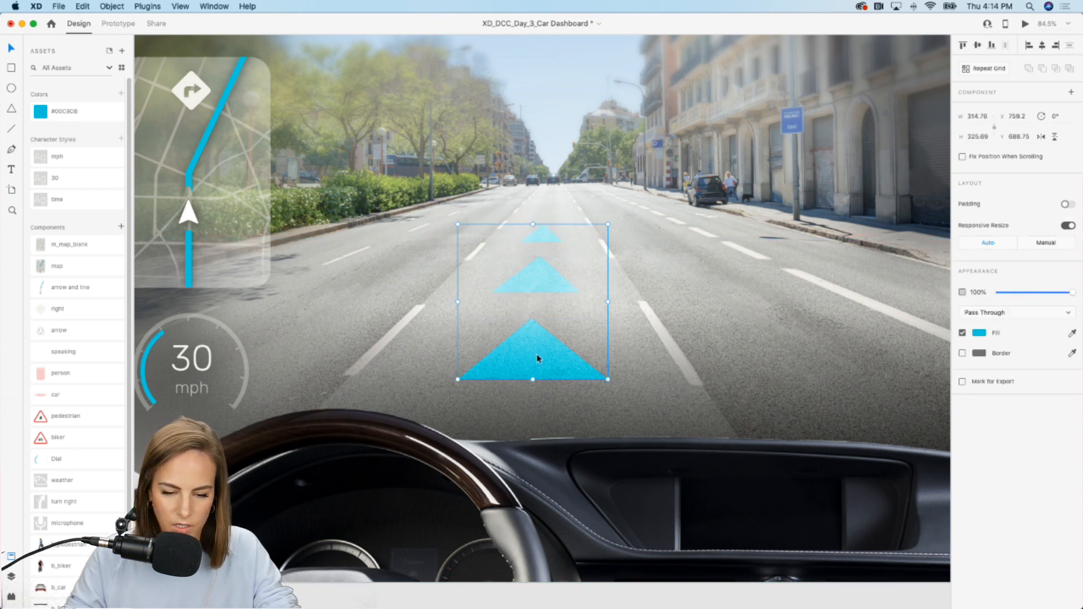
{"action": "scroll", "coordinate": [536, 354], "scroll_direction": "down", "scroll_amount": 5}
{"action": "left_click", "coordinate": [490, 509]}
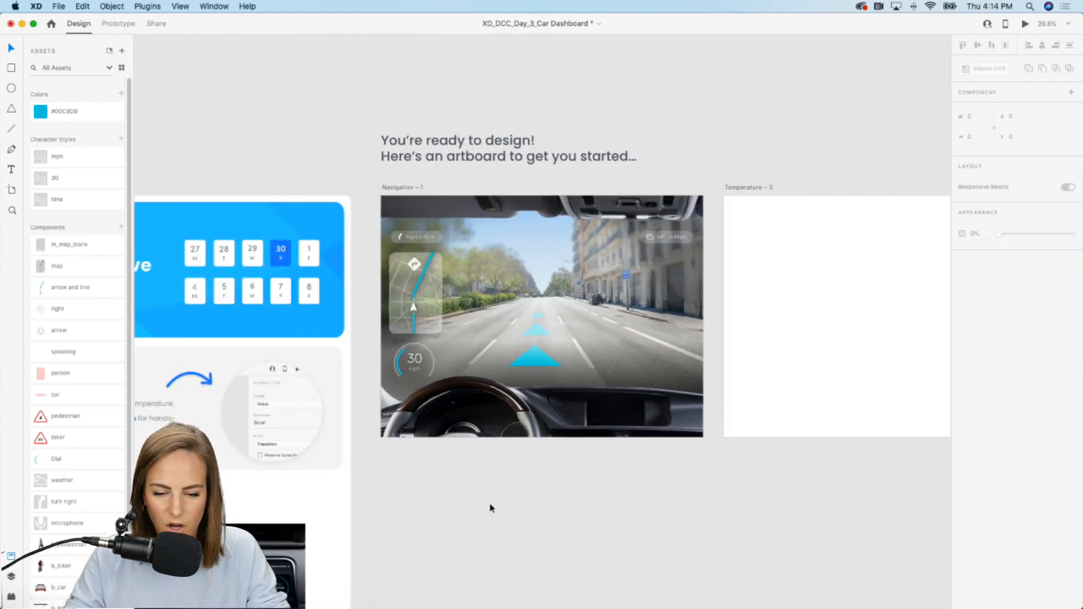
- Copy all the dashboard elements of the Navigation – 1 artboard and paste them onto the Temperature – 3 artboard
{"action": "scroll", "coordinate": [490, 508], "scroll_direction": "up", "scroll_amount": 3}
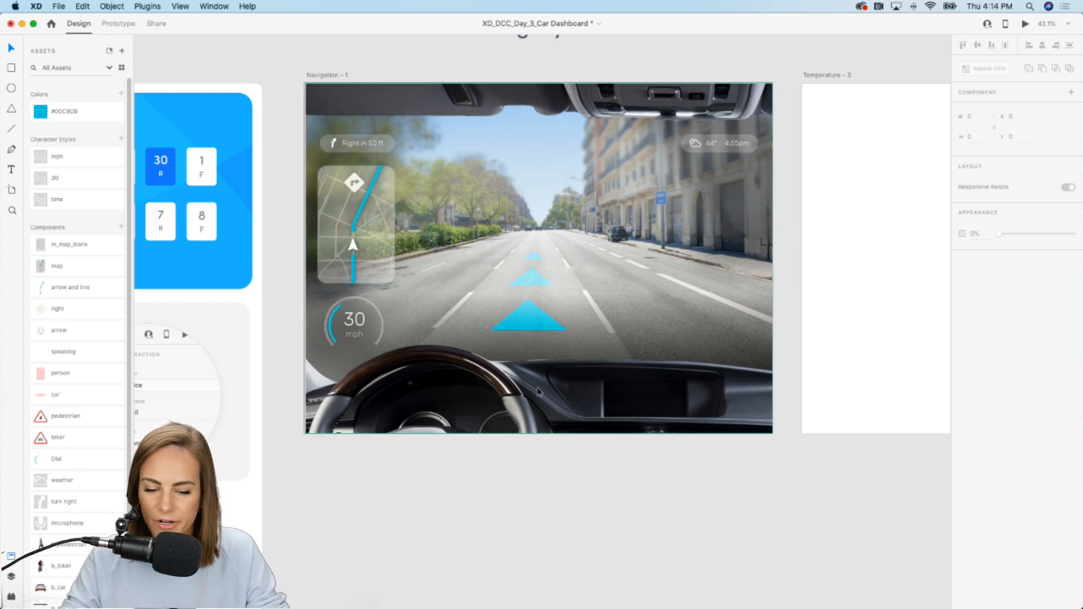
{"action": "scroll", "coordinate": [615, 480], "scroll_direction": "right", "scroll_amount": 3}
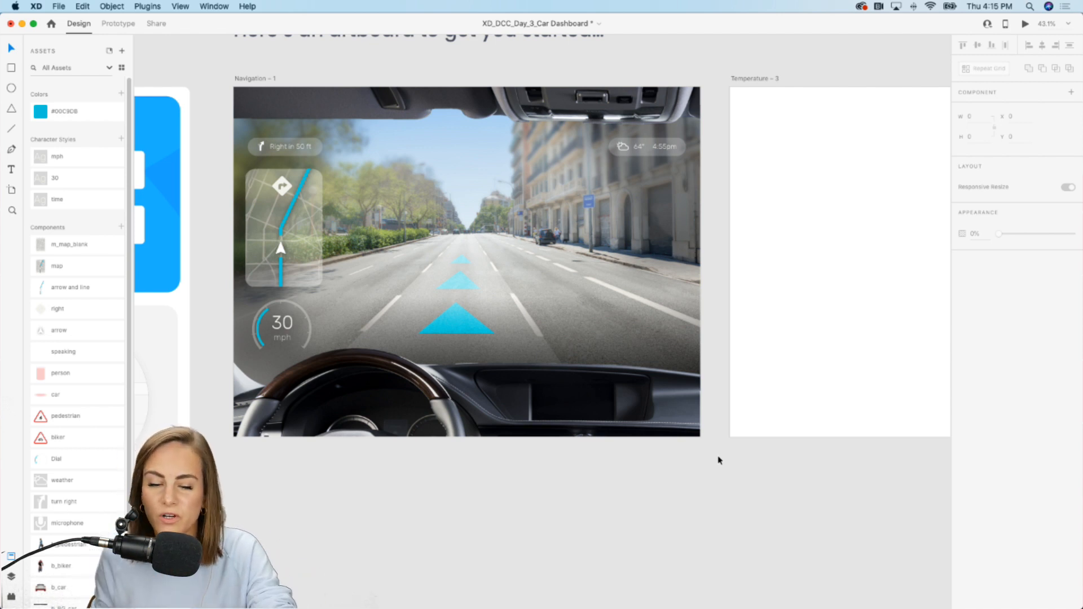
{"action": "left_click_drag", "start_coordinate": [717, 456], "coordinate": [218, 101]}
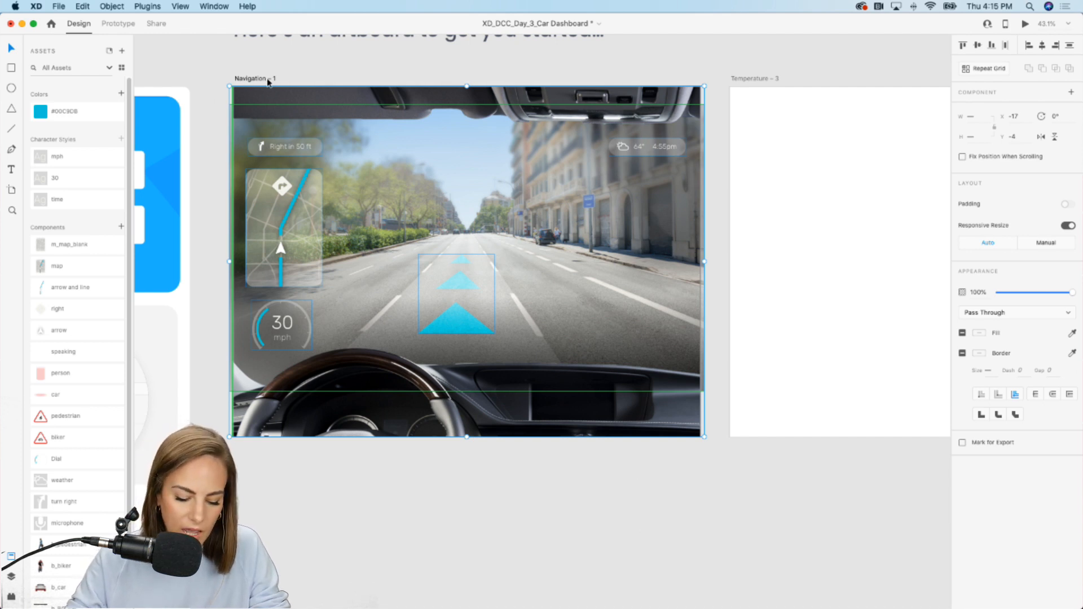
{"action": "scroll", "coordinate": [268, 81], "scroll_direction": "right", "scroll_amount": 5}
{"action": "left_click", "coordinate": [688, 211]}
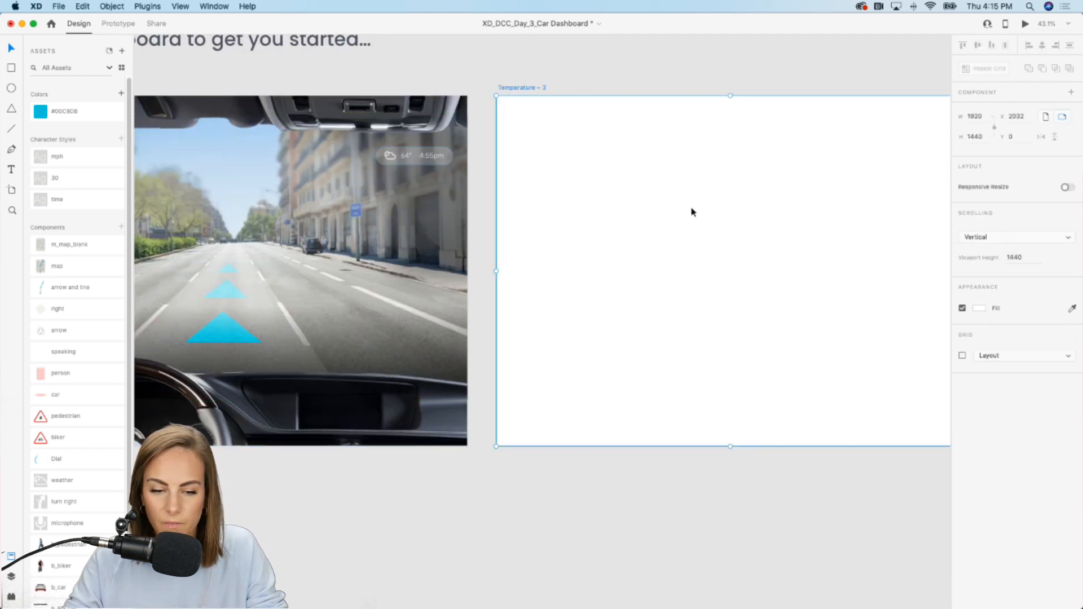
{"action": "scroll", "coordinate": [689, 213], "scroll_direction": "right", "scroll_amount": 3}
{"action": "scroll", "coordinate": [693, 212], "scroll_direction": "left", "scroll_amount": 1}
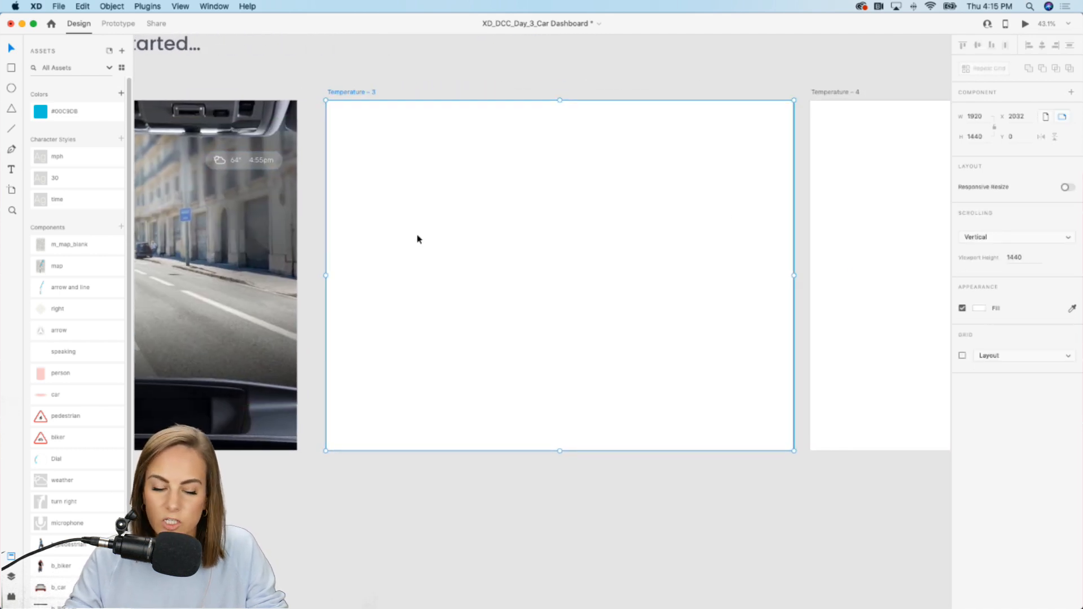
{"action": "key", "text": "super+v"}
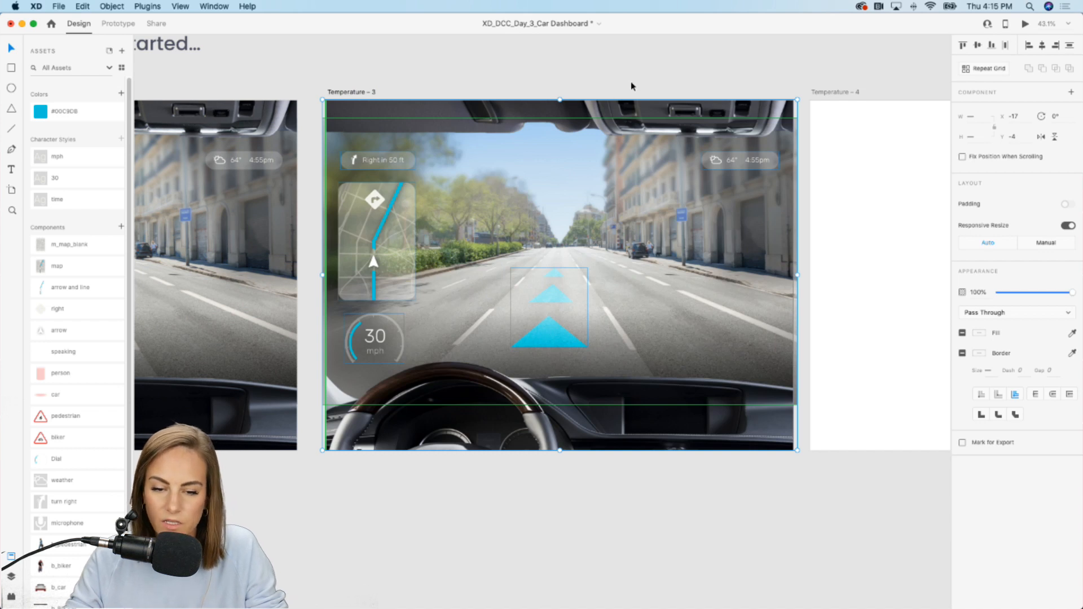
{"action": "left_click", "coordinate": [631, 84]}
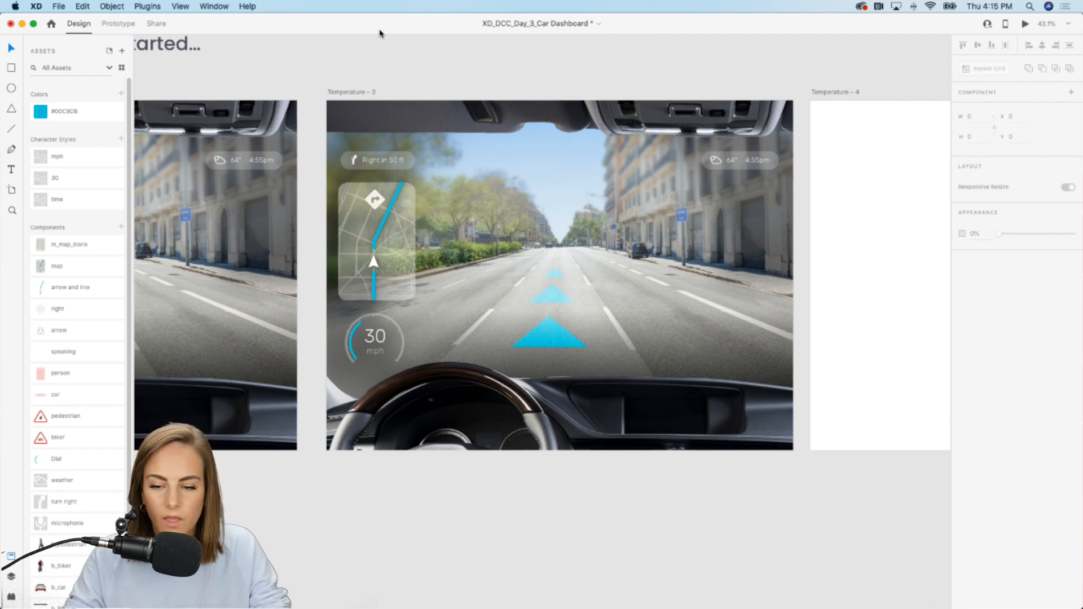
- Remove the existing prototype link from the Navigation – 1 artboard and link the artboard to Temperature – 3
{"action": "left_click", "coordinate": [118, 24]}
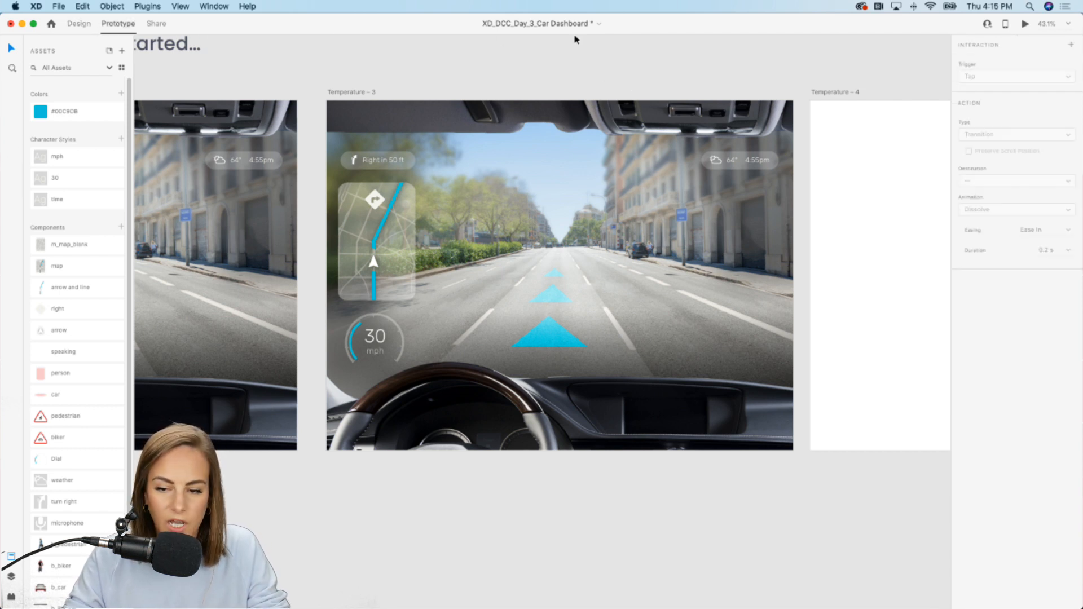
{"action": "scroll", "coordinate": [536, 199], "scroll_direction": "left", "scroll_amount": 10}
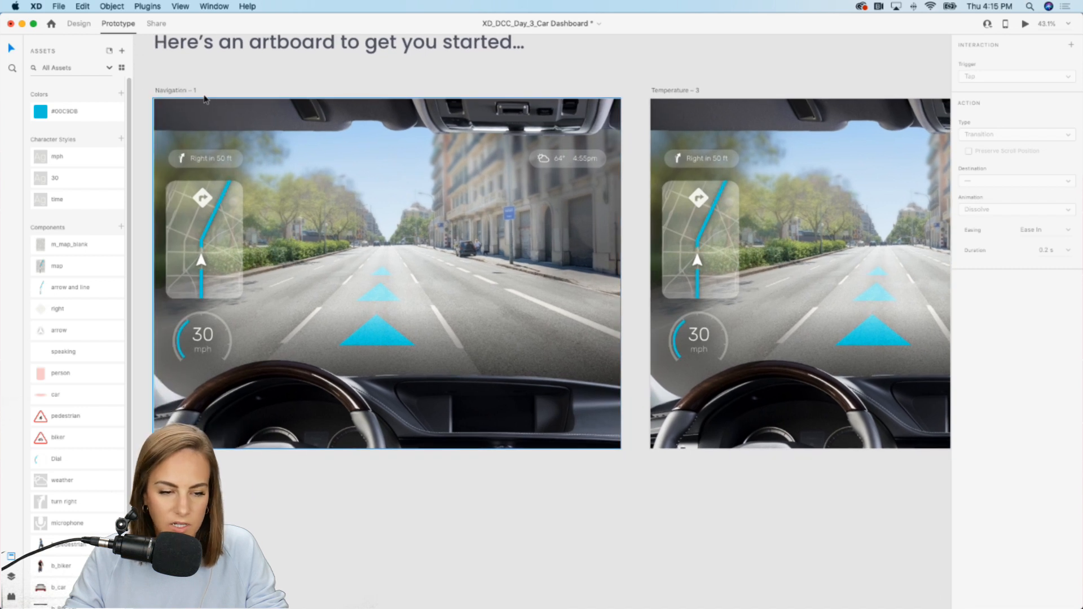
{"action": "left_click", "coordinate": [171, 90]}
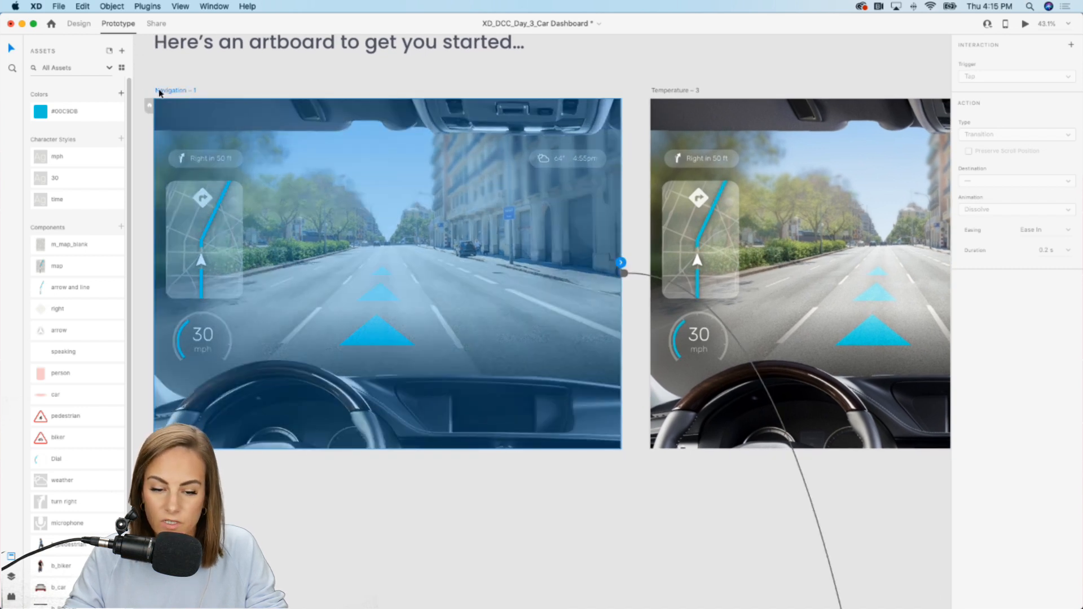
{"action": "left_click_drag", "start_coordinate": [626, 277], "coordinate": [638, 552]}
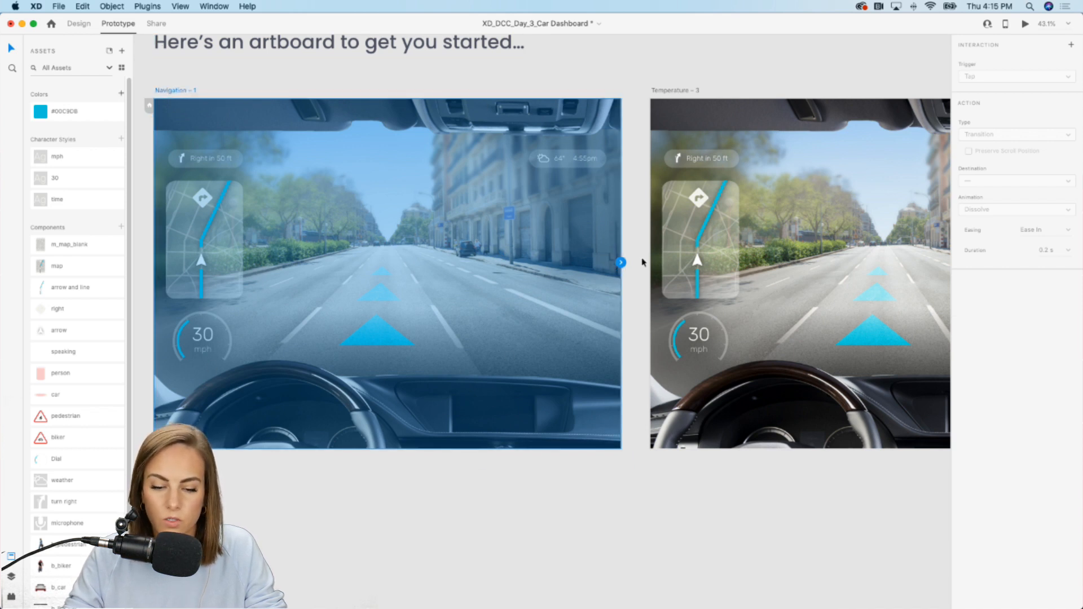
{"action": "left_click_drag", "start_coordinate": [621, 262], "coordinate": [667, 293]}
{"action": "scroll", "coordinate": [667, 294], "scroll_direction": "right", "scroll_amount": 5}
{"action": "scroll", "coordinate": [666, 290], "scroll_direction": "right", "scroll_amount": 5}
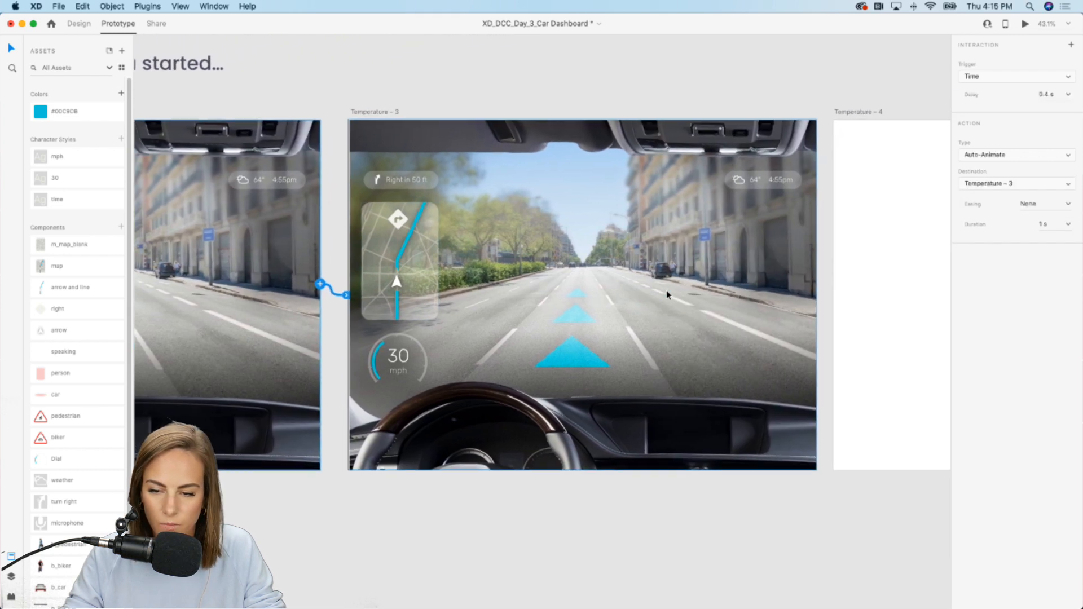
- Set the link's trigger to Voice with the command "Change the temperature to 65 degrees."
{"action": "left_click", "coordinate": [1004, 77]}
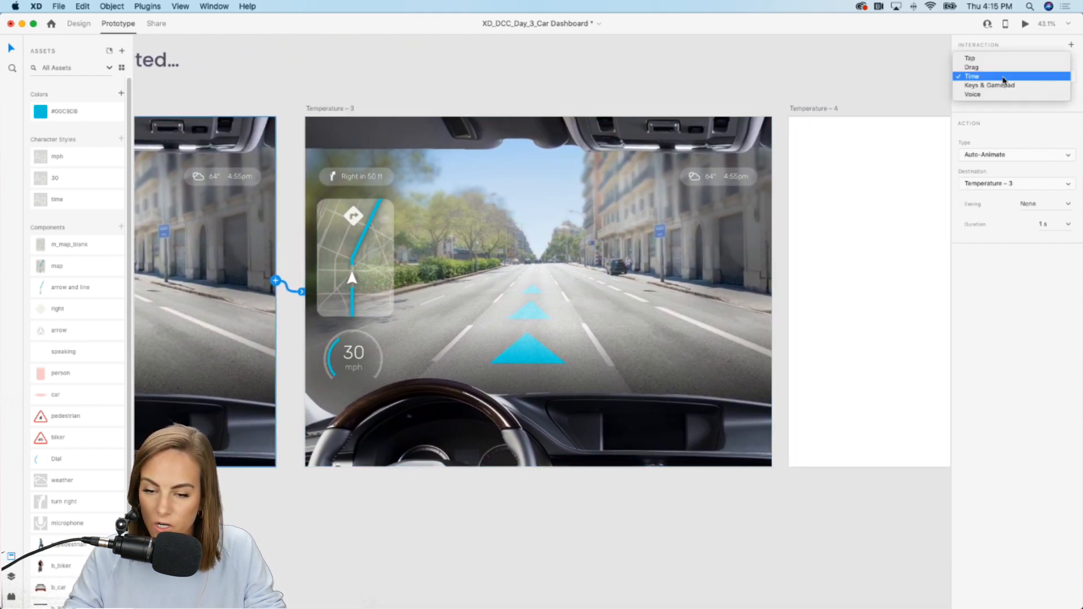
{"action": "left_click", "coordinate": [980, 94]}
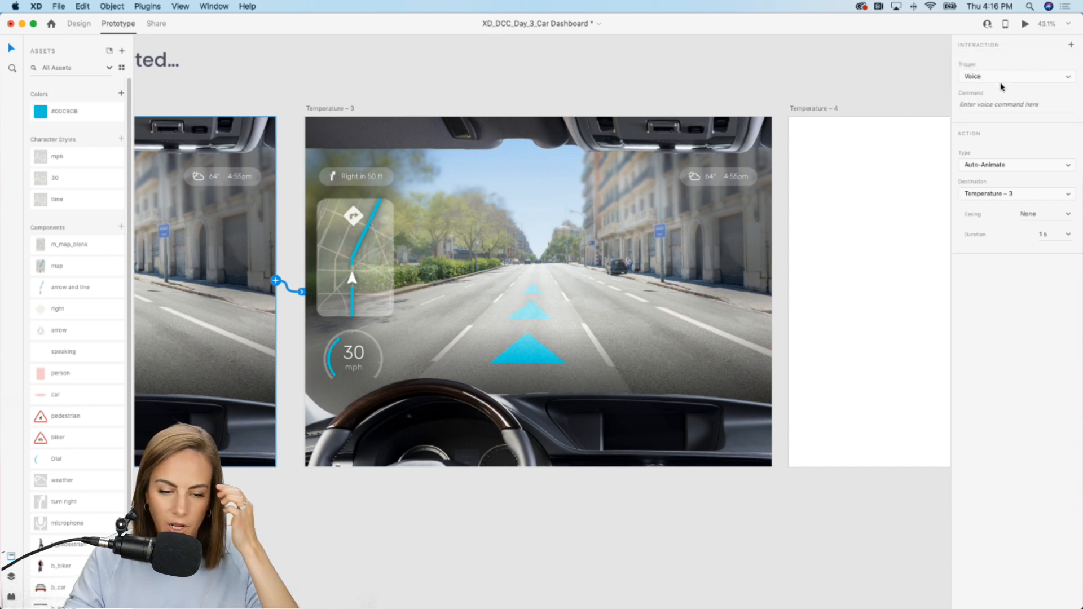
{"action": "left_click", "coordinate": [976, 105]}
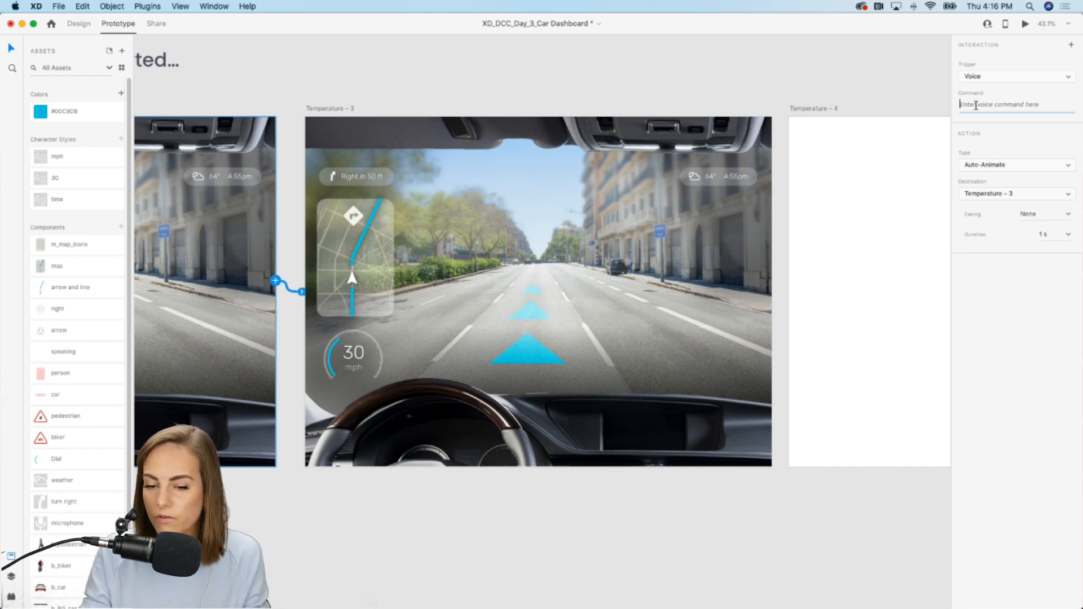
{"action": "type", "text": "Change the temperature to"}
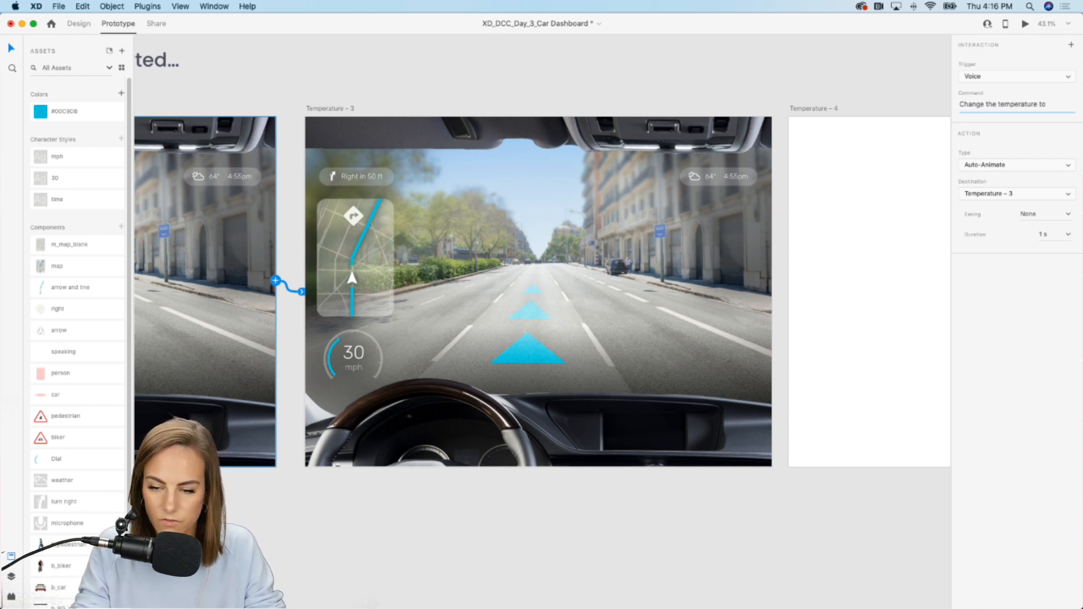
{"action": "type", "text": "65 degrees."}
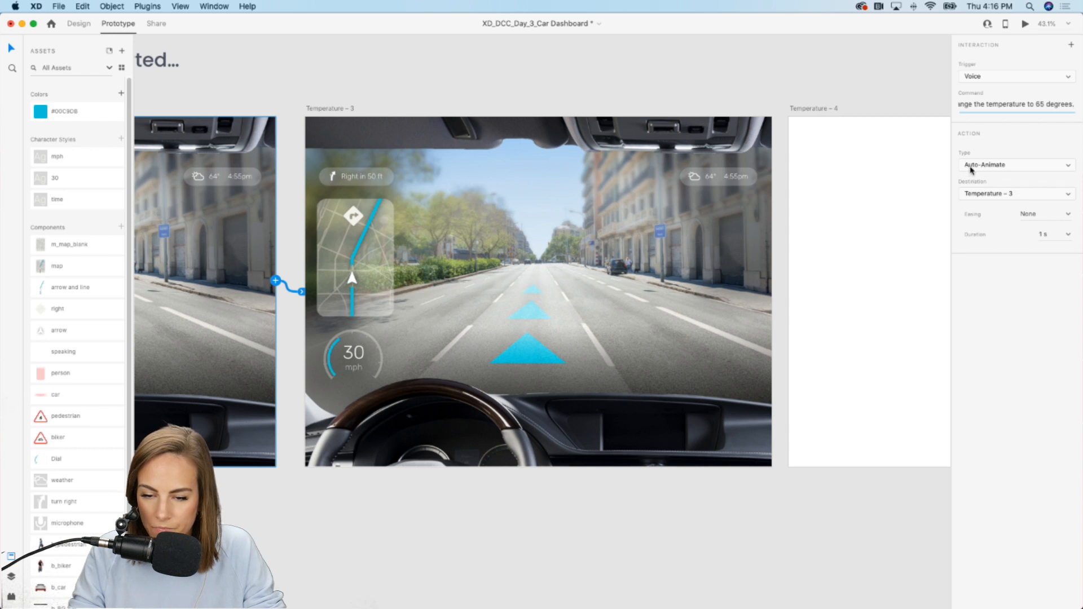
- Set the link's action type to Transition with the animation None
{"action": "left_click", "coordinate": [973, 167]}
{"action": "left_click", "coordinate": [1019, 156]}
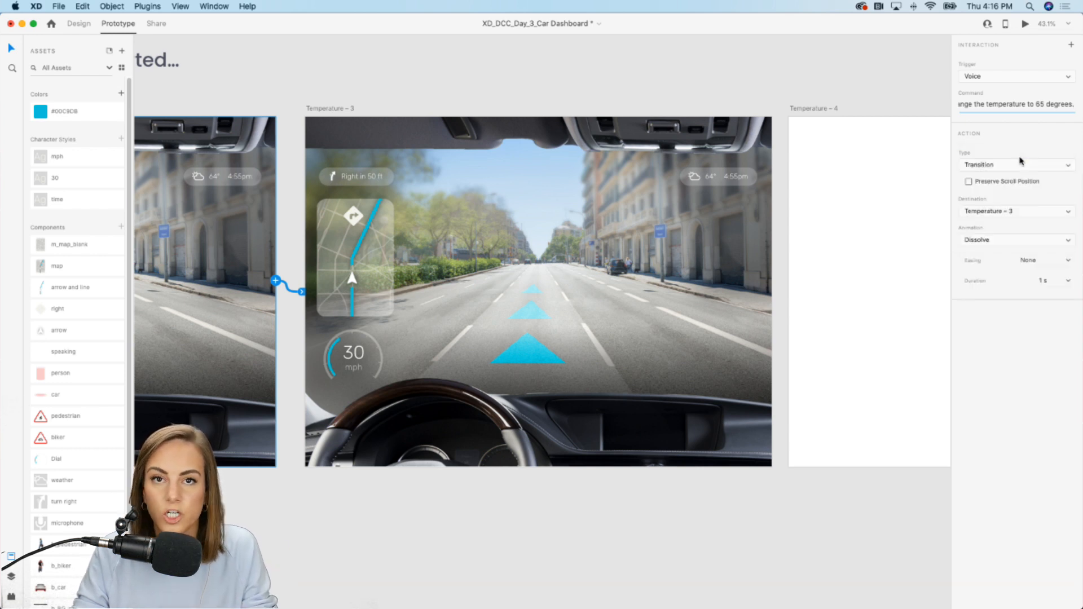
{"action": "left_click", "coordinate": [985, 240]}
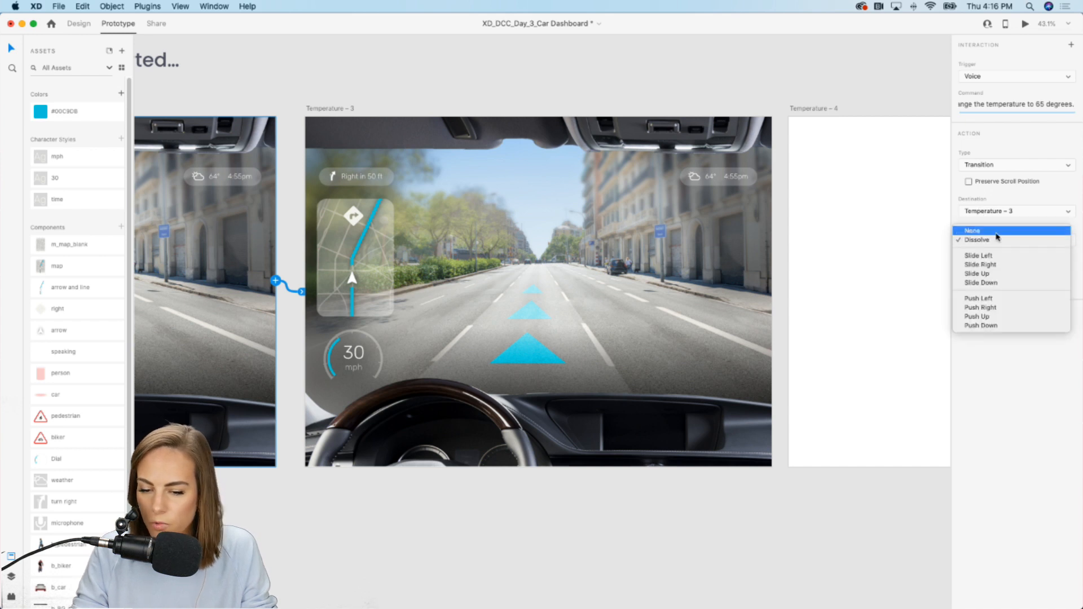
{"action": "left_click", "coordinate": [997, 232]}
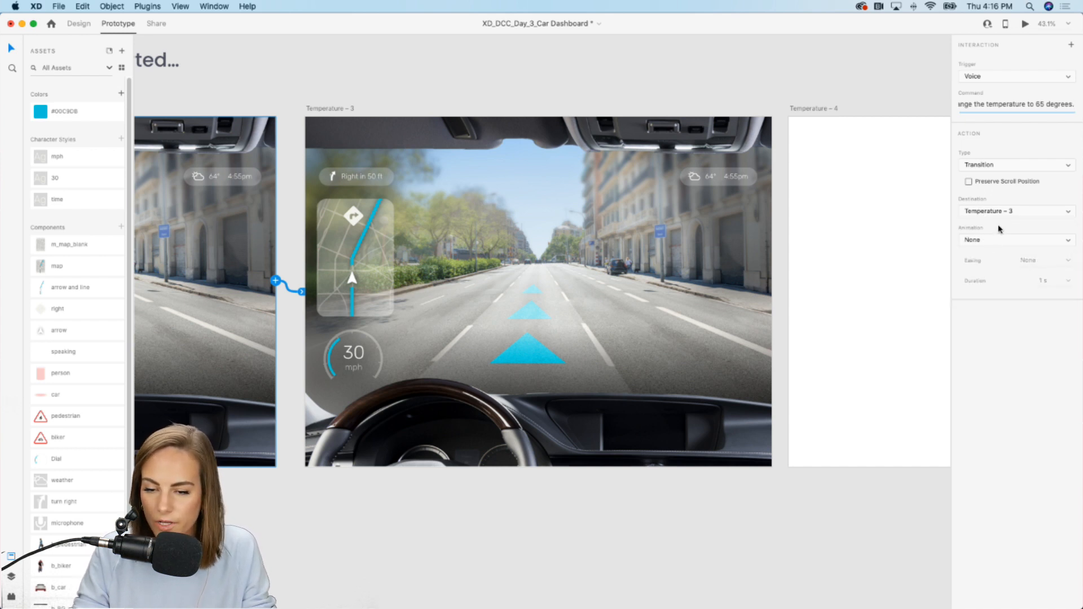
{"action": "left_click", "coordinate": [844, 79]}
{"action": "scroll", "coordinate": [844, 78], "scroll_direction": "left", "scroll_amount": 5}
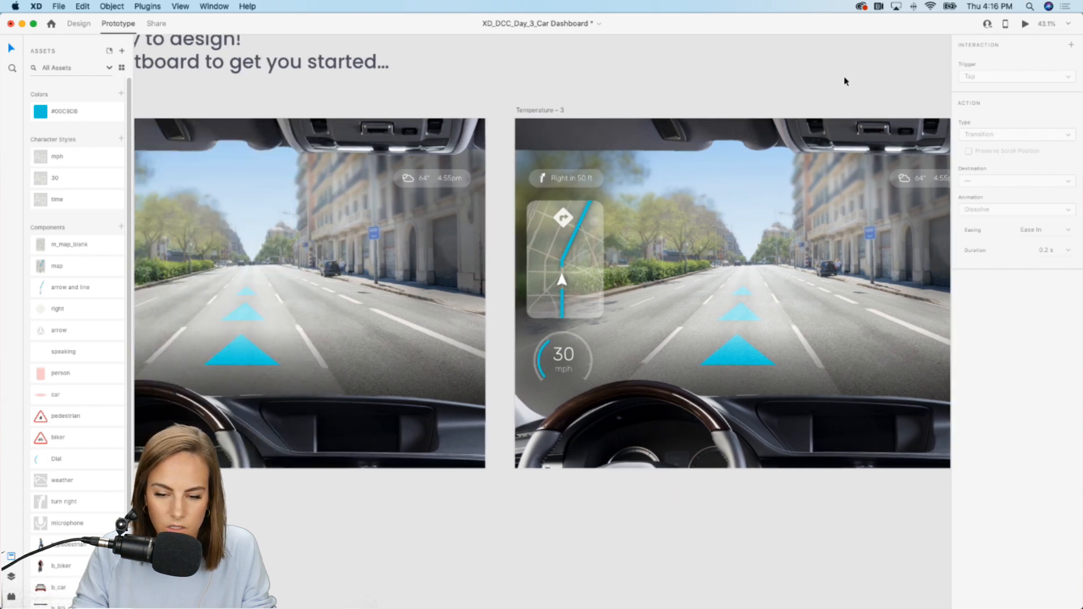
{"action": "scroll", "coordinate": [844, 76], "scroll_direction": "right", "scroll_amount": 5}
{"action": "scroll", "coordinate": [567, 319], "scroll_direction": "down", "scroll_amount": 3}
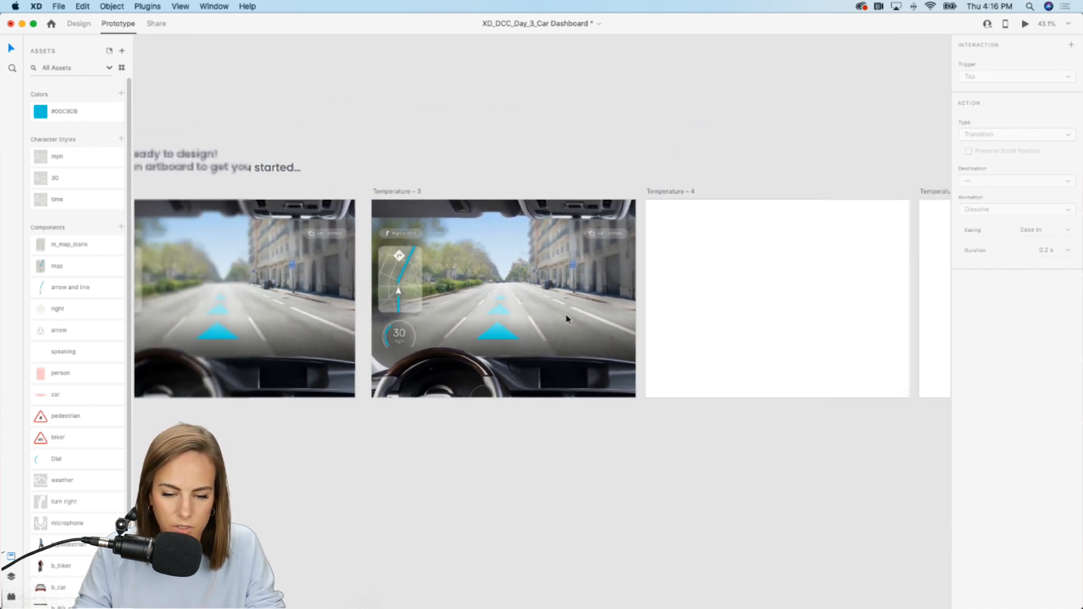
{"action": "scroll", "coordinate": [566, 319], "scroll_direction": "up", "scroll_amount": 5}
{"action": "scroll", "coordinate": [566, 319], "scroll_direction": "left", "scroll_amount": 2}
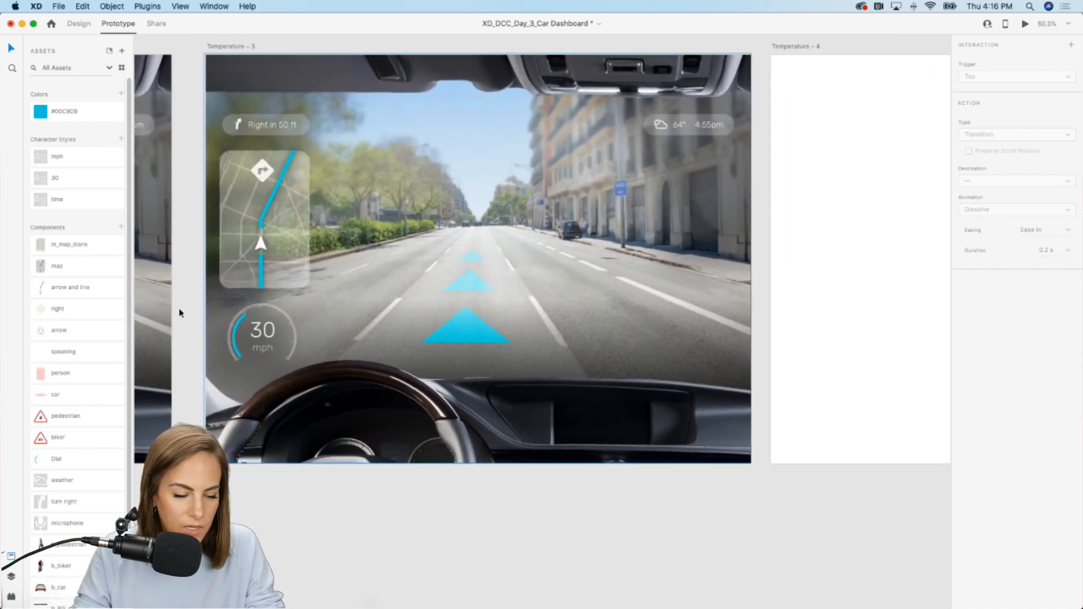
{"action": "scroll", "coordinate": [87, 423], "scroll_direction": "down", "scroll_amount": 2}
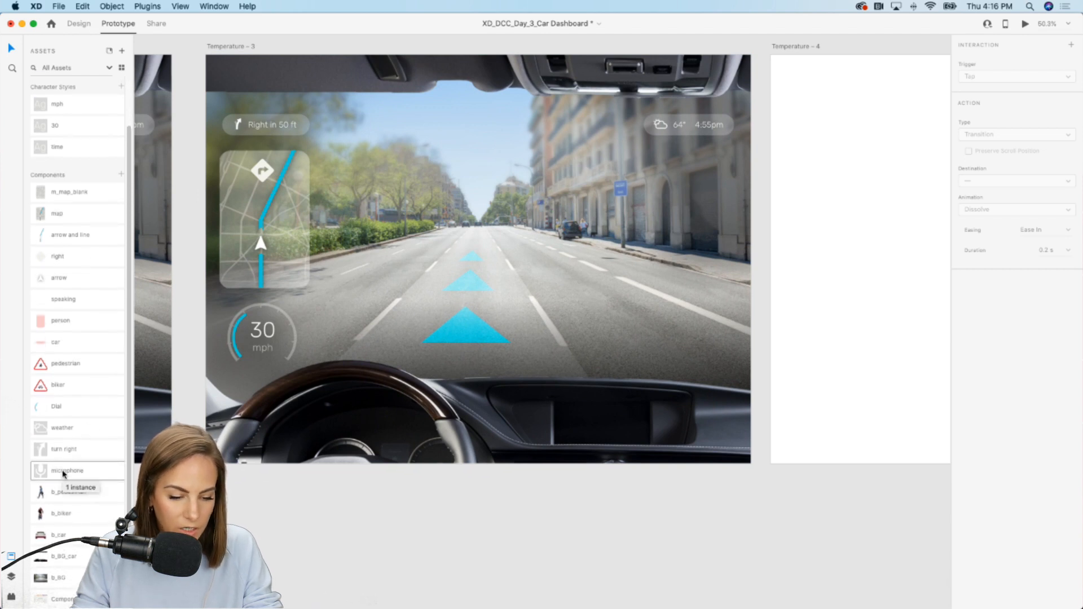
{"action": "left_click_drag", "start_coordinate": [65, 474], "coordinate": [440, 530]}
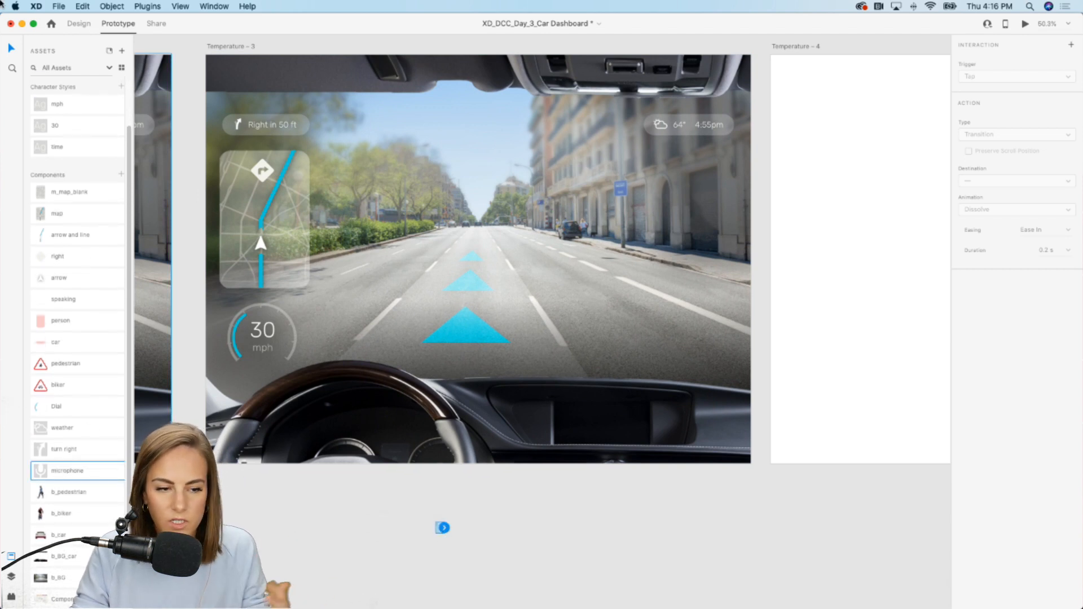
{"action": "key", "text": "Delete"}
{"action": "left_click", "coordinate": [524, 531]}
- In Design mode, draw a vertical line about 623 tall below the weather and time pill on Temperature – 3
{"action": "left_click", "coordinate": [80, 24]}
{"action": "key", "text": "l"}
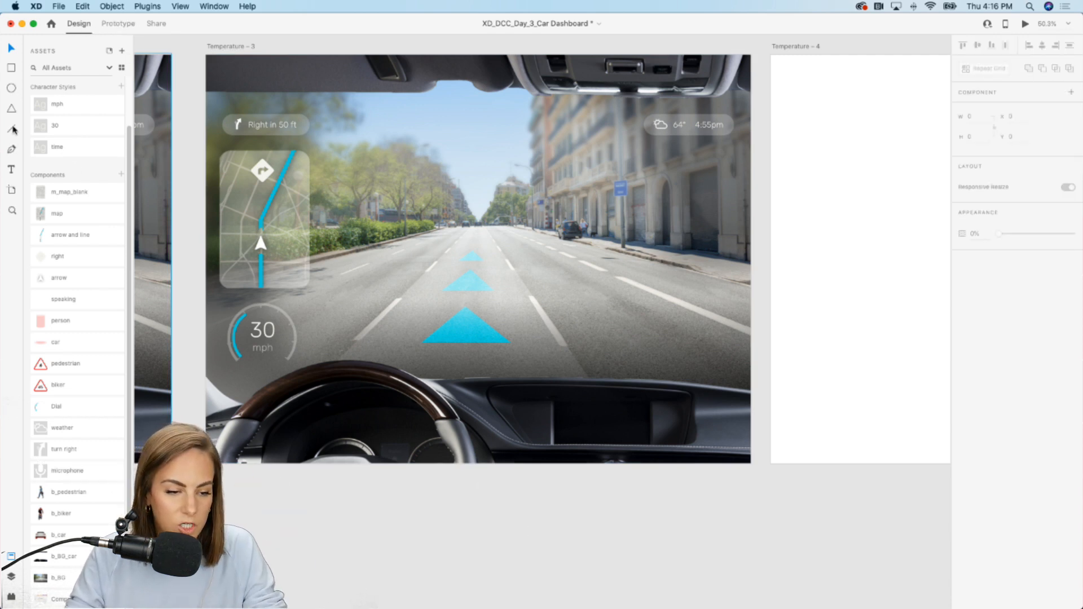
{"action": "left_click_drag", "start_coordinate": [715, 166], "coordinate": [719, 342]}
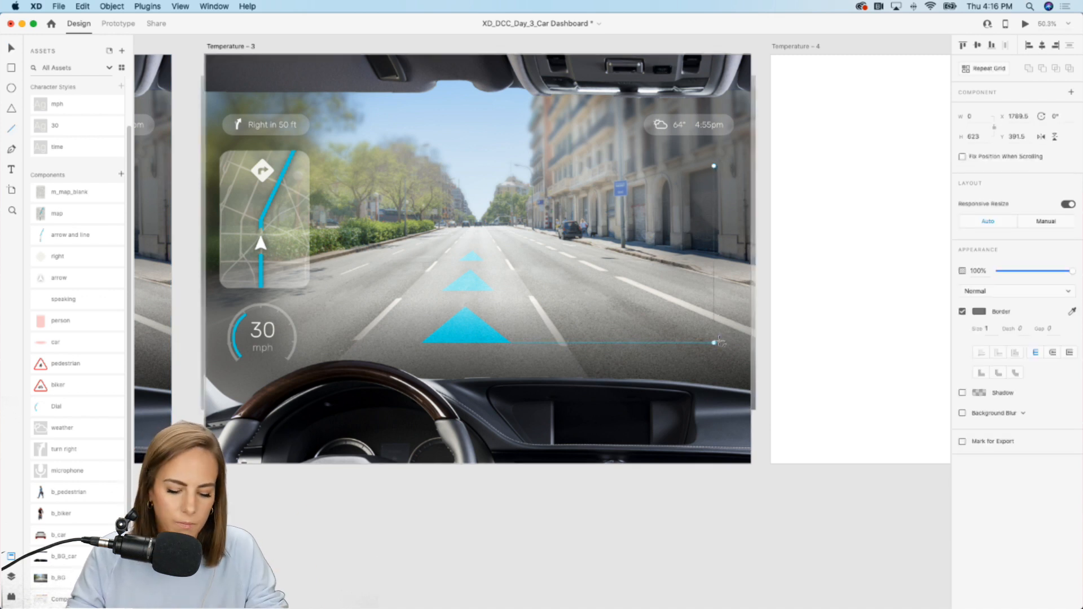
- Give the vertical line a white border of size 9 with rounded caps
{"action": "left_click", "coordinate": [979, 312]}
{"action": "left_click", "coordinate": [884, 296]}
{"action": "left_click_drag", "start_coordinate": [884, 296], "coordinate": [824, 239]}
{"action": "left_click", "coordinate": [986, 328]}
{"action": "key", "text": "Up"}
{"action": "key", "text": "Up"}
{"action": "key", "text": "Up"}
{"action": "key", "text": "Up"}
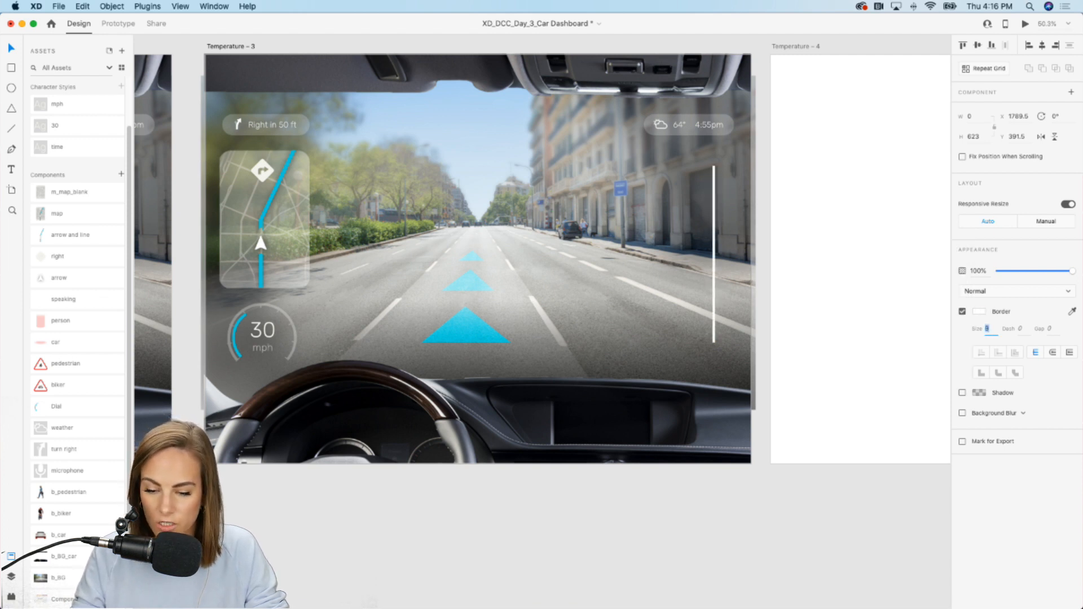
{"action": "left_click", "coordinate": [1053, 352]}
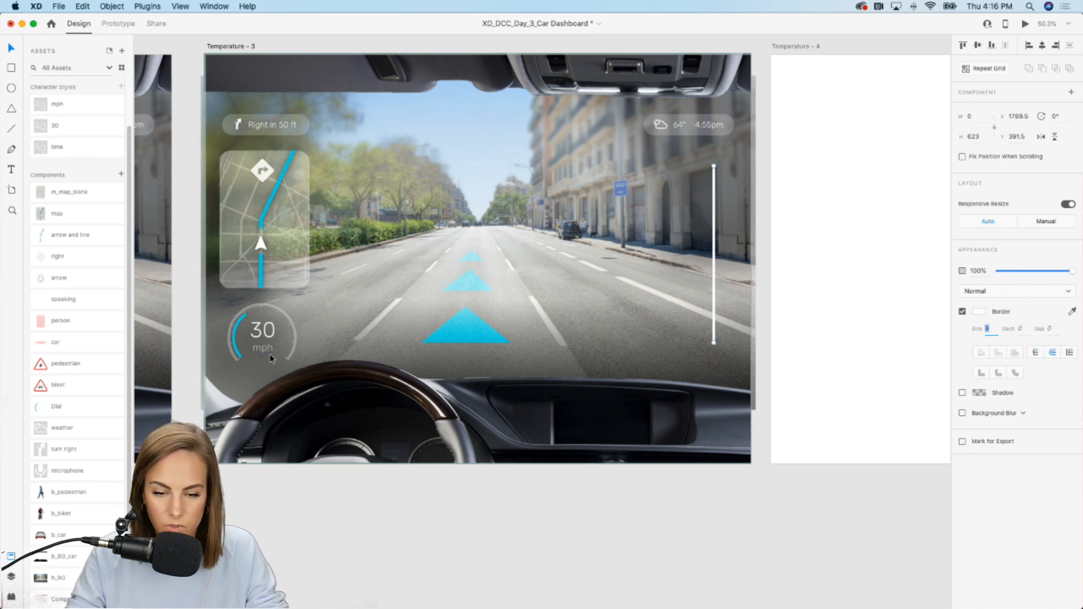
- Draw a white circle about 36 by 36 centred on the lower part of the vertical line and remove its border
{"action": "scroll", "coordinate": [818, 353], "scroll_direction": "up", "scroll_amount": 5}
{"action": "scroll", "coordinate": [561, 120], "scroll_direction": "up", "scroll_amount": 3}
{"action": "left_click", "coordinate": [10, 88]}
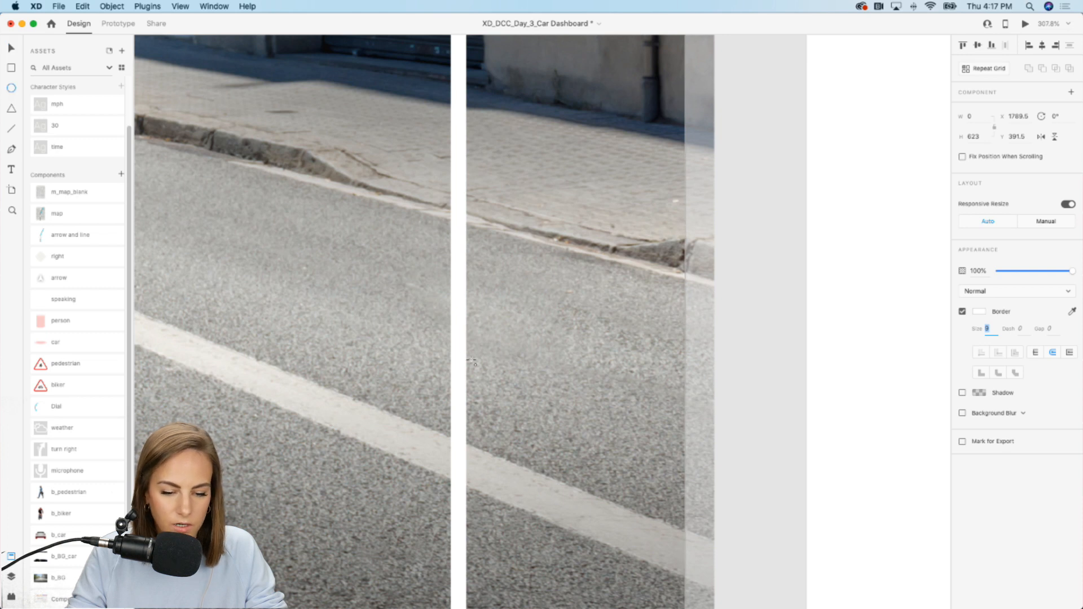
{"action": "left_click_drag", "start_coordinate": [429, 350], "coordinate": [490, 412]}
{"action": "key", "text": "v"}
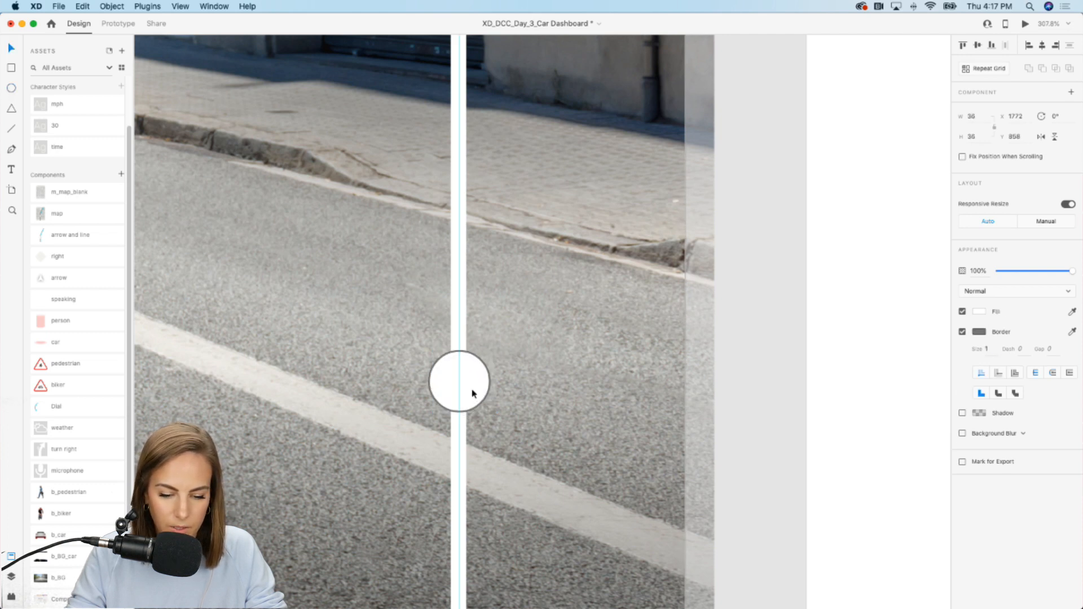
{"action": "left_click", "coordinate": [962, 332]}
- Duplicate the weather pill's background, rotate the copy to 90°, and stretch it to about 728 long around the vertical line
{"action": "scroll", "coordinate": [628, 339], "scroll_direction": "down", "scroll_amount": 5}
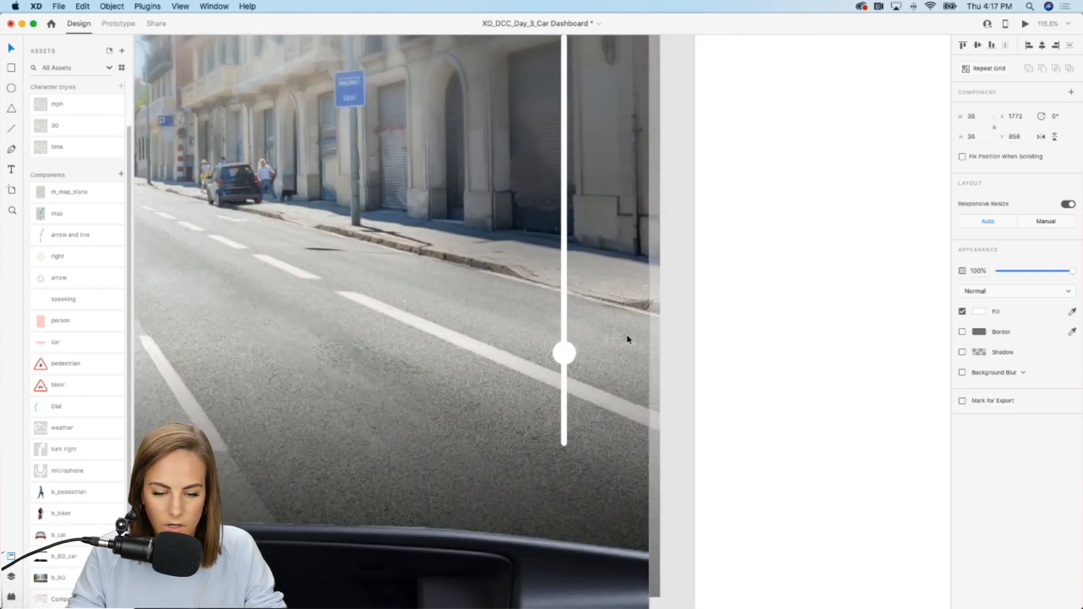
{"action": "scroll", "coordinate": [626, 339], "scroll_direction": "down", "scroll_amount": 2}
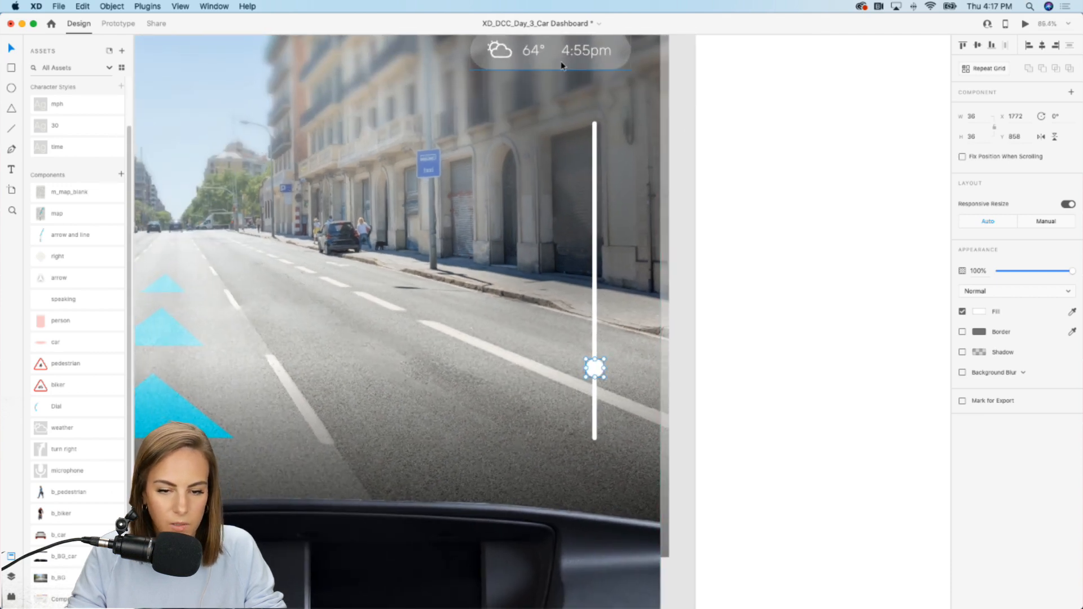
{"action": "double_click", "coordinate": [558, 61]}
{"action": "left_click_drag", "start_coordinate": [567, 61], "coordinate": [579, 165]}
{"action": "left_click_drag", "start_coordinate": [650, 136], "coordinate": [576, 289]}
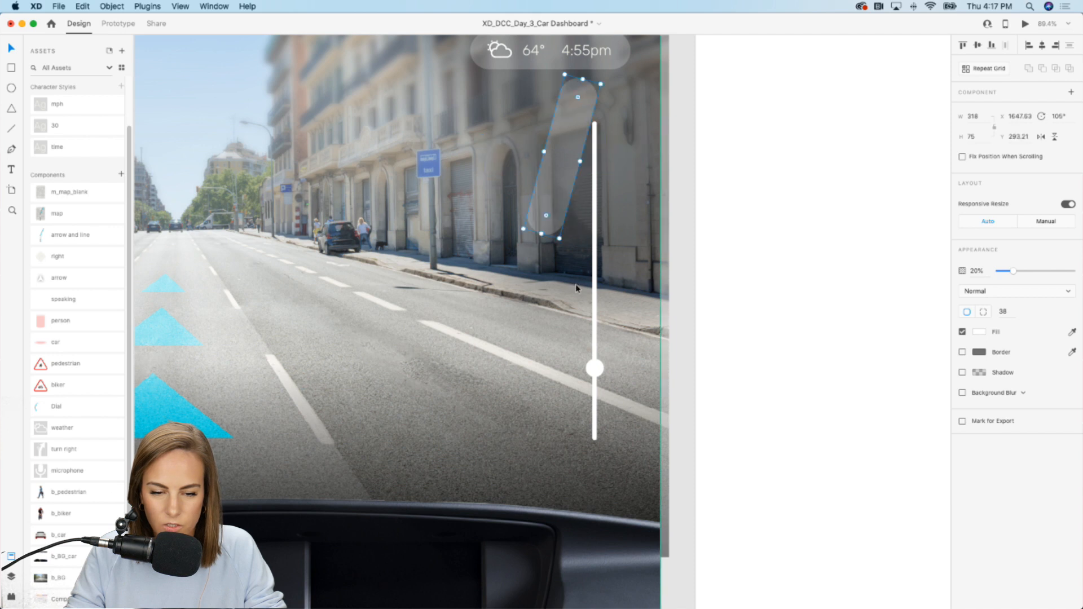
{"action": "left_click_drag", "start_coordinate": [560, 249], "coordinate": [595, 468]}
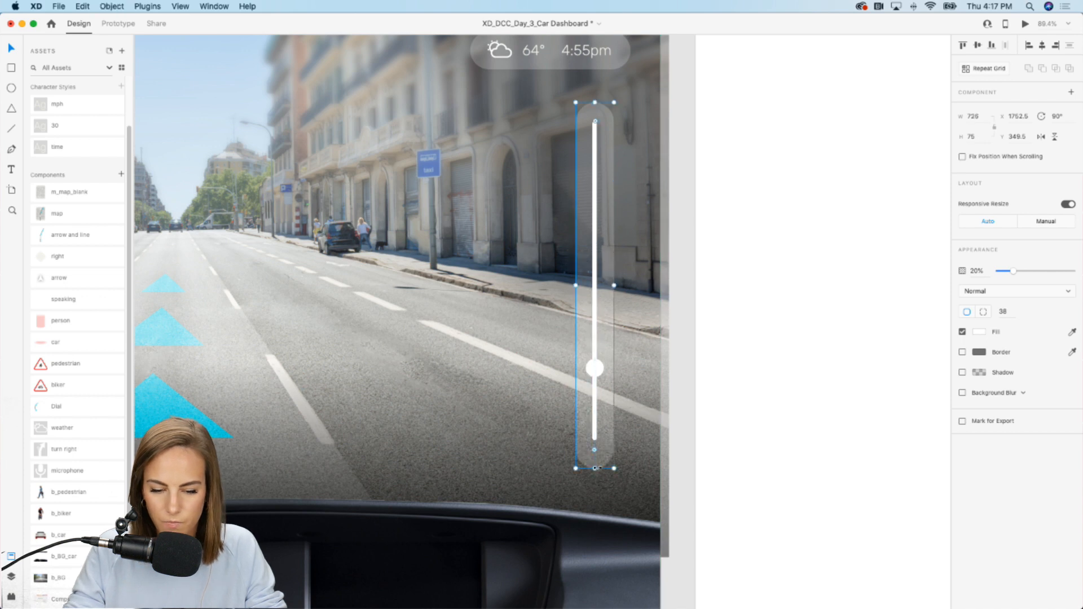
- Group the circle, vertical line and pill background into one temperature slider
{"action": "left_click", "coordinate": [594, 367]}
{"action": "left_click", "coordinate": [596, 333], "text": "shift"}
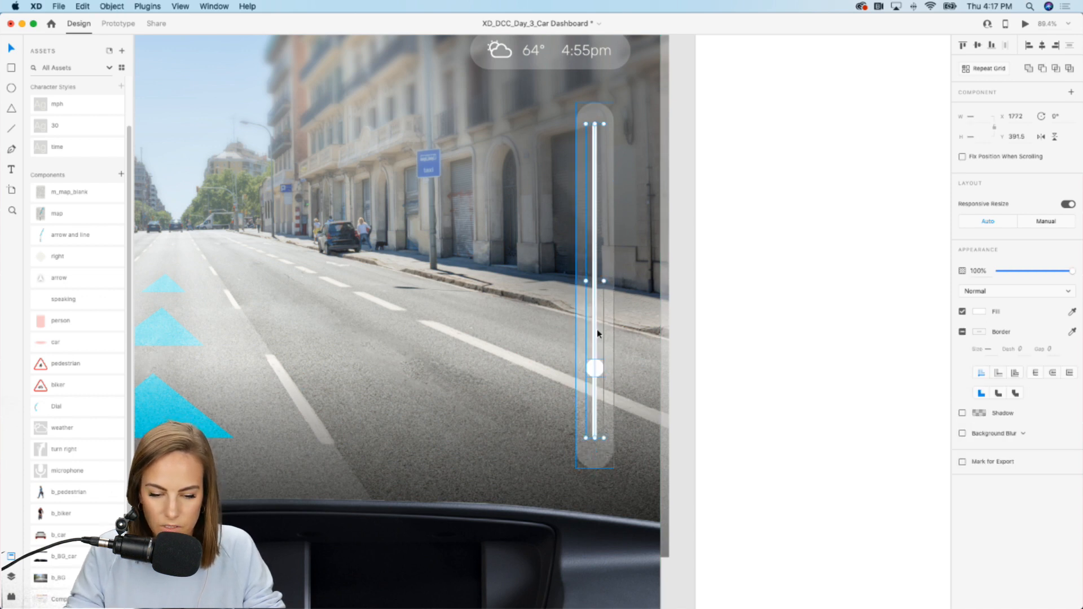
{"action": "key", "text": "super+g"}
- Copy all the elements of the Temperature – 3 artboard and paste them onto the Temperature – 4 artboard
{"action": "scroll", "coordinate": [608, 317], "scroll_direction": "down", "scroll_amount": 5}
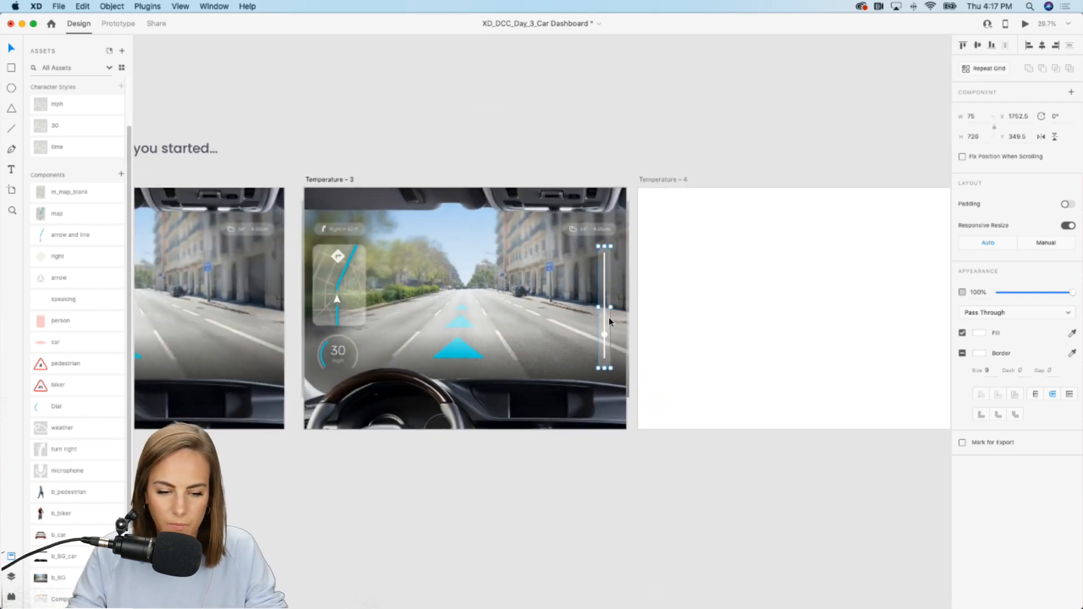
{"action": "left_click", "coordinate": [359, 180]}
{"action": "left_click", "coordinate": [625, 461]}
{"action": "left_click_drag", "start_coordinate": [625, 461], "coordinate": [309, 199]}
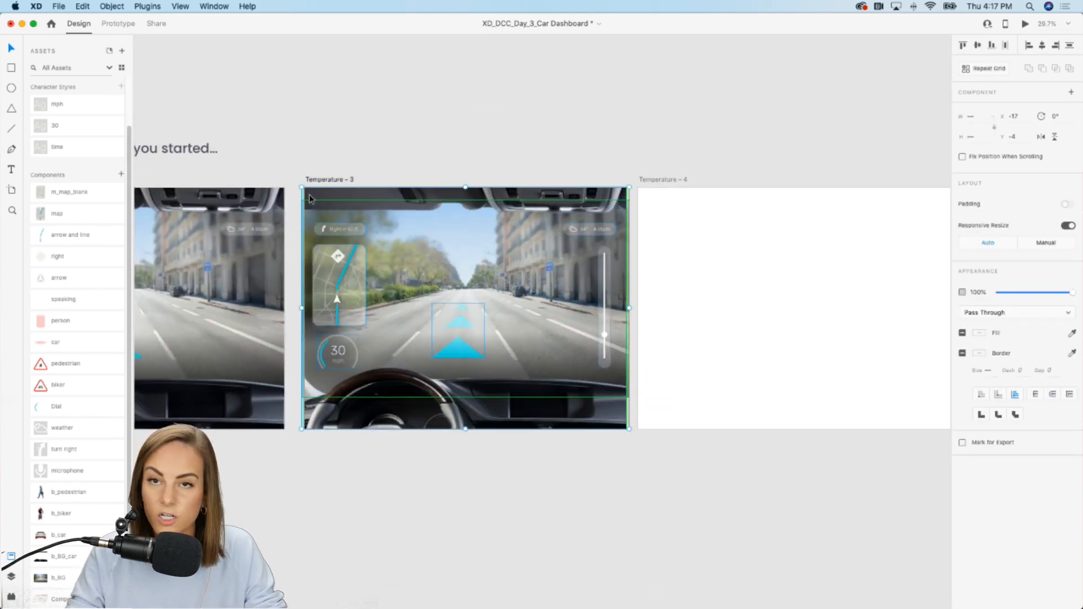
{"action": "scroll", "coordinate": [309, 199], "scroll_direction": "right", "scroll_amount": 5}
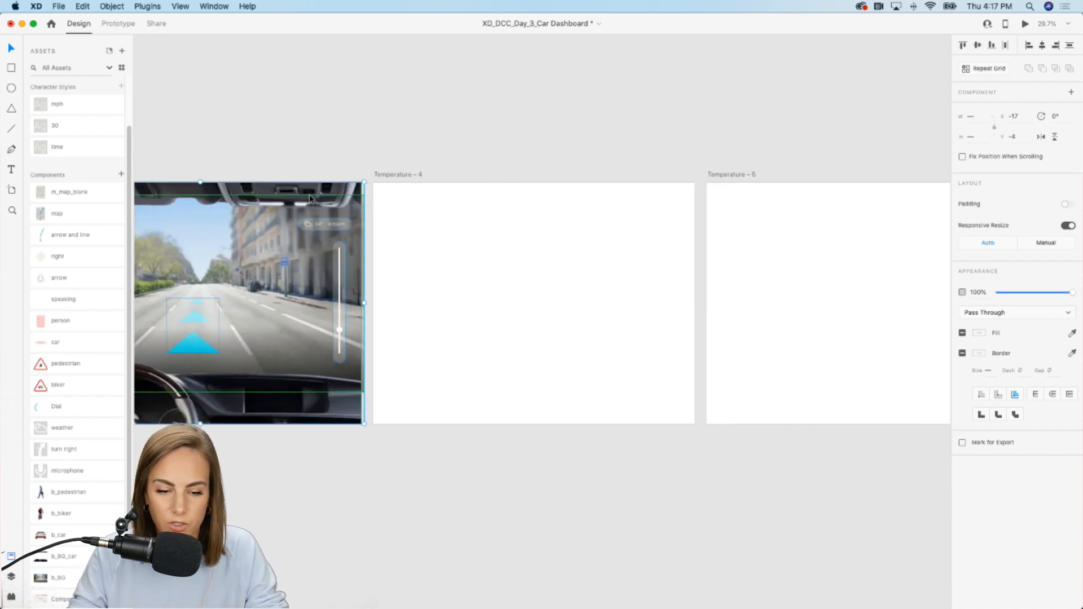
{"action": "left_click", "coordinate": [521, 273]}
{"action": "scroll", "coordinate": [521, 273], "scroll_direction": "left", "scroll_amount": 3}
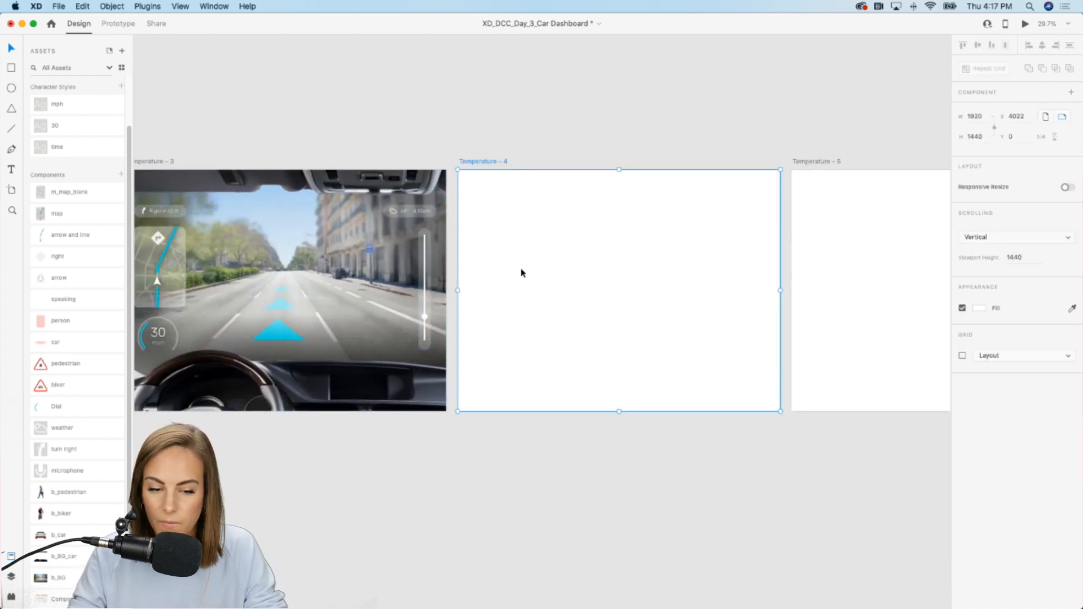
{"action": "key", "text": "super+v"}
{"action": "left_click", "coordinate": [730, 104]}
- Move the temperature slider's white circle on Temperature – 4 up the line to about Y 451
{"action": "scroll", "coordinate": [770, 240], "scroll_direction": "up", "scroll_amount": 5}
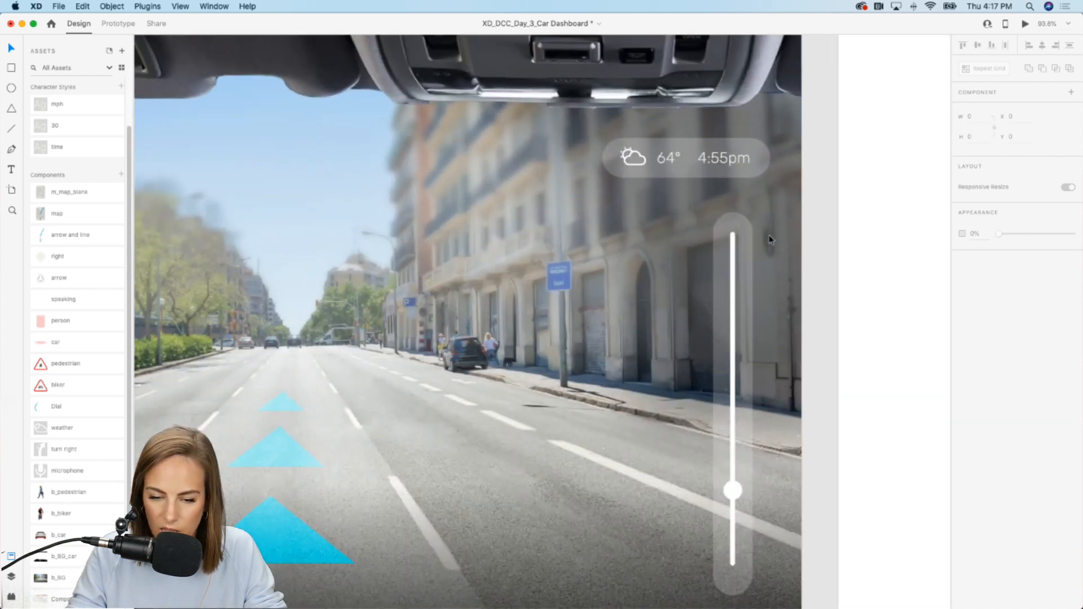
{"action": "scroll", "coordinate": [770, 240], "scroll_direction": "down", "scroll_amount": 3}
{"action": "scroll", "coordinate": [770, 240], "scroll_direction": "right", "scroll_amount": 2}
{"action": "left_click", "coordinate": [669, 407]}
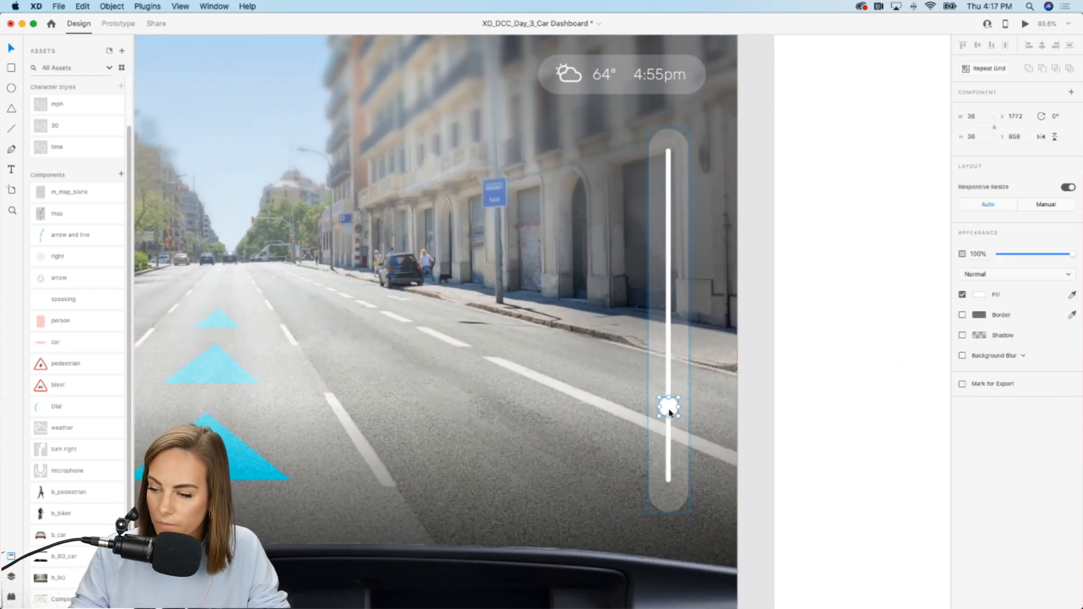
{"action": "left_click_drag", "start_coordinate": [671, 412], "coordinate": [671, 190]}
{"action": "scroll", "coordinate": [671, 198], "scroll_direction": "down", "scroll_amount": 5}
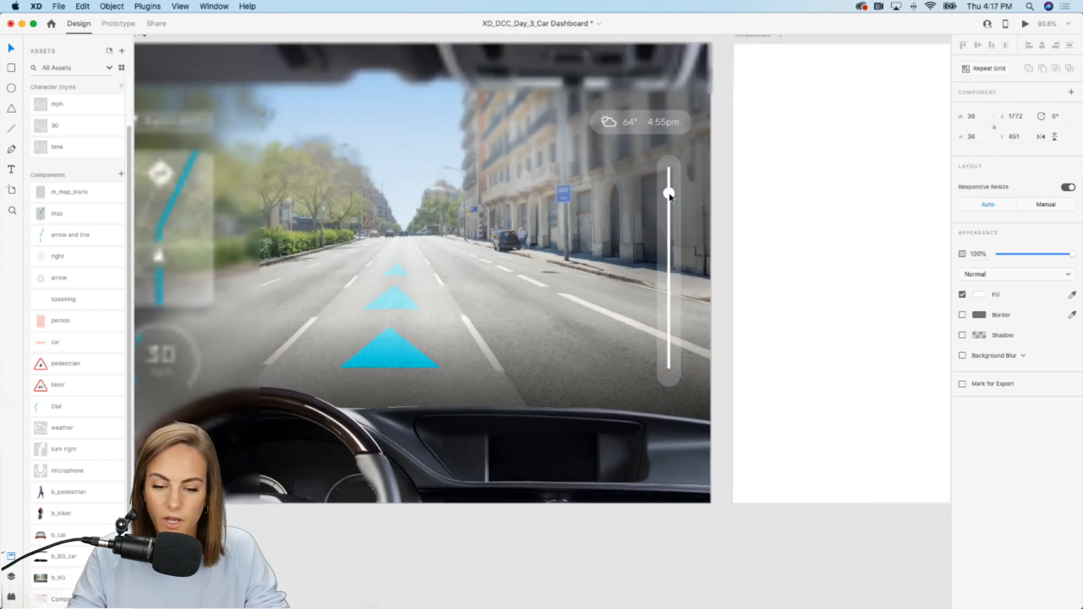
{"action": "scroll", "coordinate": [671, 197], "scroll_direction": "left", "scroll_amount": 2}
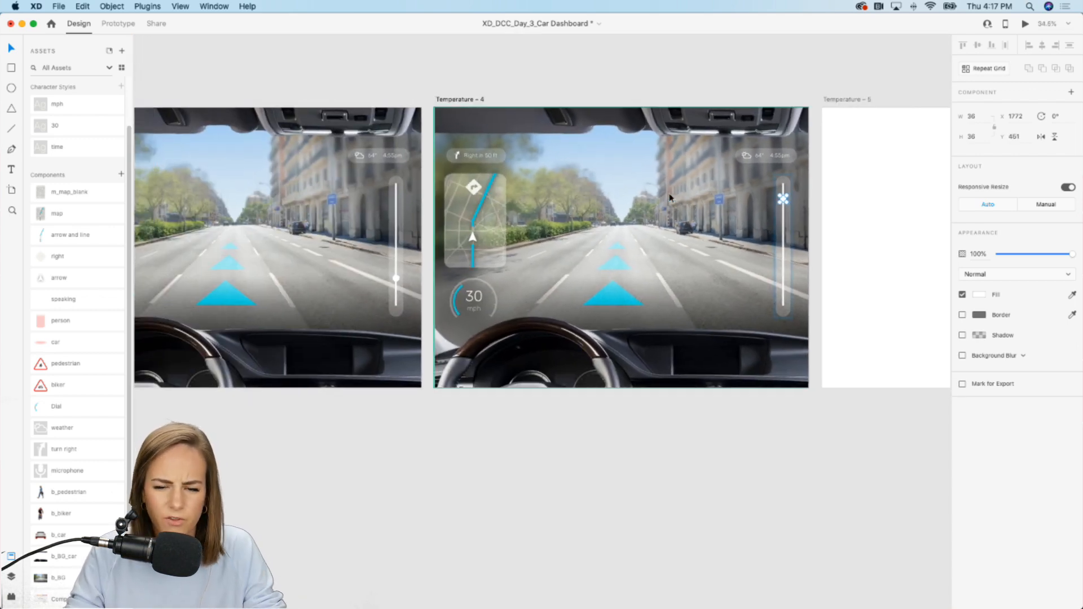
- In prototype mode, try to redirect the existing voice link of Temperature – 3 to the Temperature – 4 artboard
{"action": "scroll", "coordinate": [671, 198], "scroll_direction": "left", "scroll_amount": 4}
{"action": "left_click", "coordinate": [505, 89]}
{"action": "scroll", "coordinate": [506, 90], "scroll_direction": "left", "scroll_amount": 2}
{"action": "left_click", "coordinate": [243, 107]}
{"action": "left_click", "coordinate": [118, 23]}
{"action": "scroll", "coordinate": [472, 96], "scroll_direction": "right", "scroll_amount": 2}
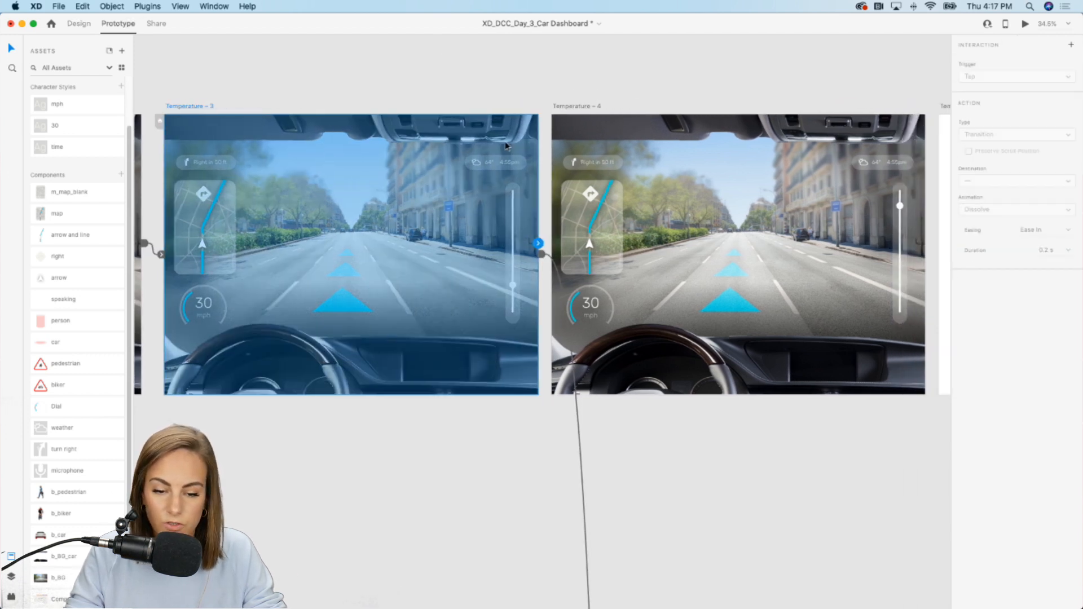
{"action": "left_click", "coordinate": [540, 256]}
{"action": "left_click_drag", "start_coordinate": [539, 254], "coordinate": [562, 264]}
{"action": "scroll", "coordinate": [562, 264], "scroll_direction": "right", "scroll_amount": 3}
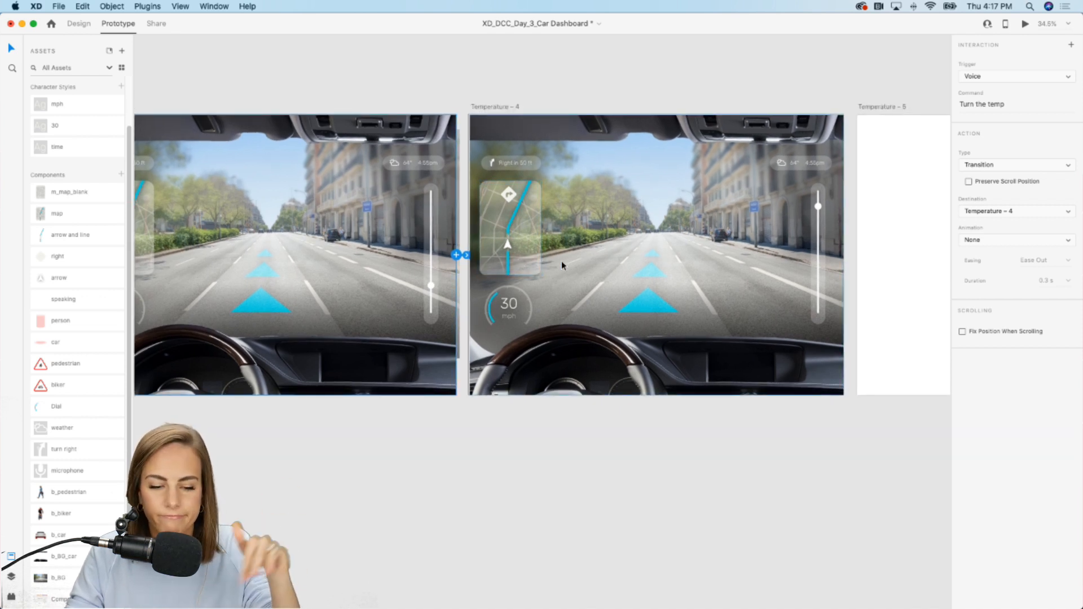
{"action": "left_click", "coordinate": [985, 78]}
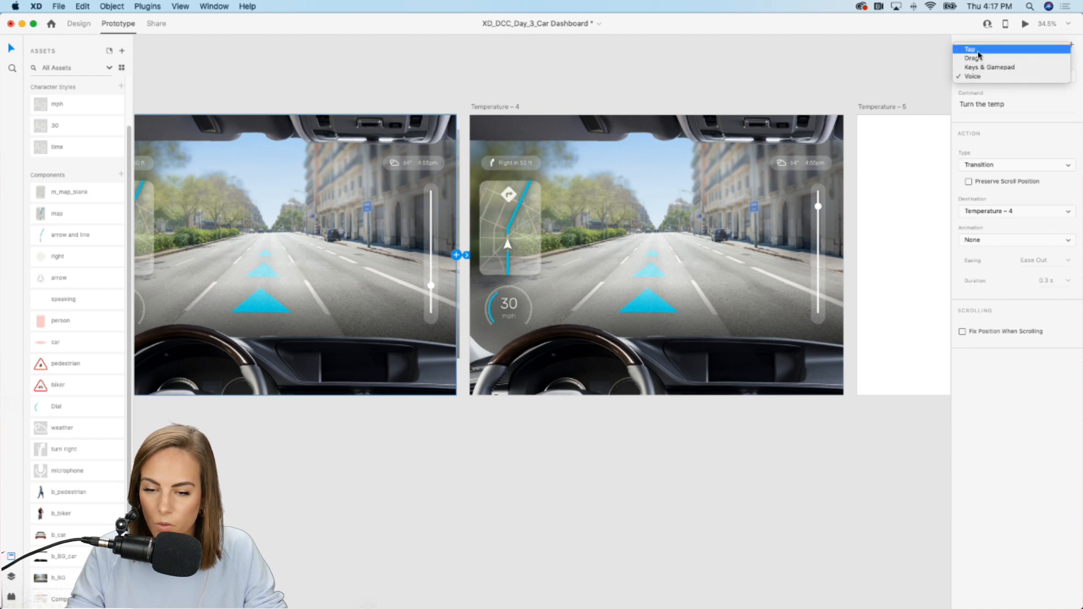
{"action": "key", "text": "Escape"}
{"action": "scroll", "coordinate": [203, 193], "scroll_direction": "left", "scroll_amount": 4}
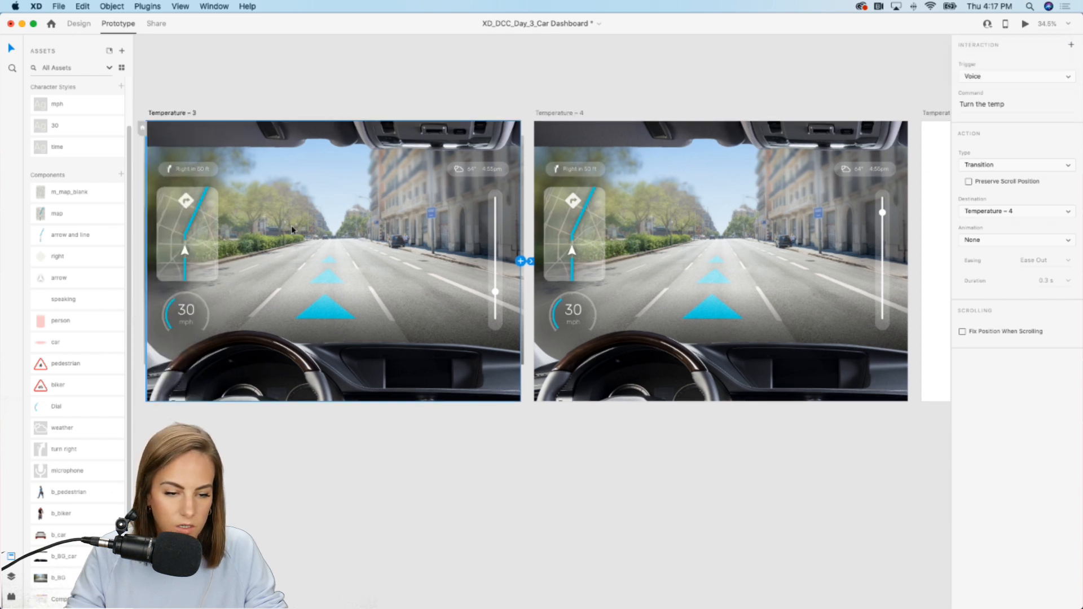
- Remove the voice link from Temperature – 3 and wire a fresh connection from it to Temperature – 4
{"action": "left_click", "coordinate": [220, 113]}
{"action": "left_click_drag", "start_coordinate": [568, 262], "coordinate": [556, 511]}
{"action": "left_click", "coordinate": [205, 116]}
{"action": "left_click_drag", "start_coordinate": [558, 250], "coordinate": [648, 293]}
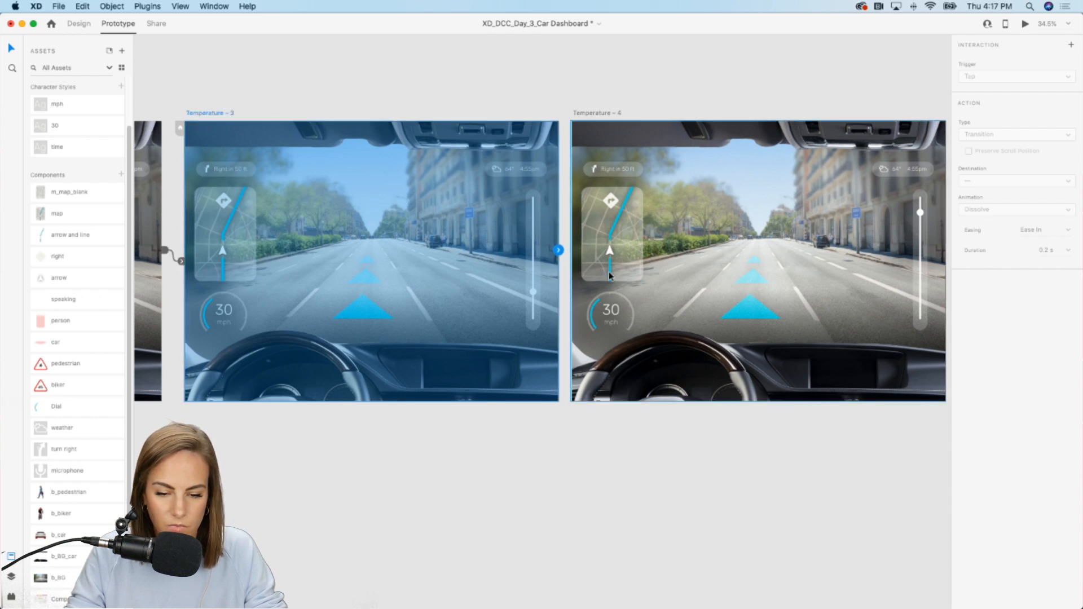
- Set the Temperature – 3 connection to a Time trigger with a delay of 0.8 s
{"action": "scroll", "coordinate": [621, 274], "scroll_direction": "right", "scroll_amount": 3}
{"action": "scroll", "coordinate": [623, 274], "scroll_direction": "right", "scroll_amount": 2}
{"action": "left_click", "coordinate": [1027, 76]}
{"action": "left_click", "coordinate": [973, 58]}
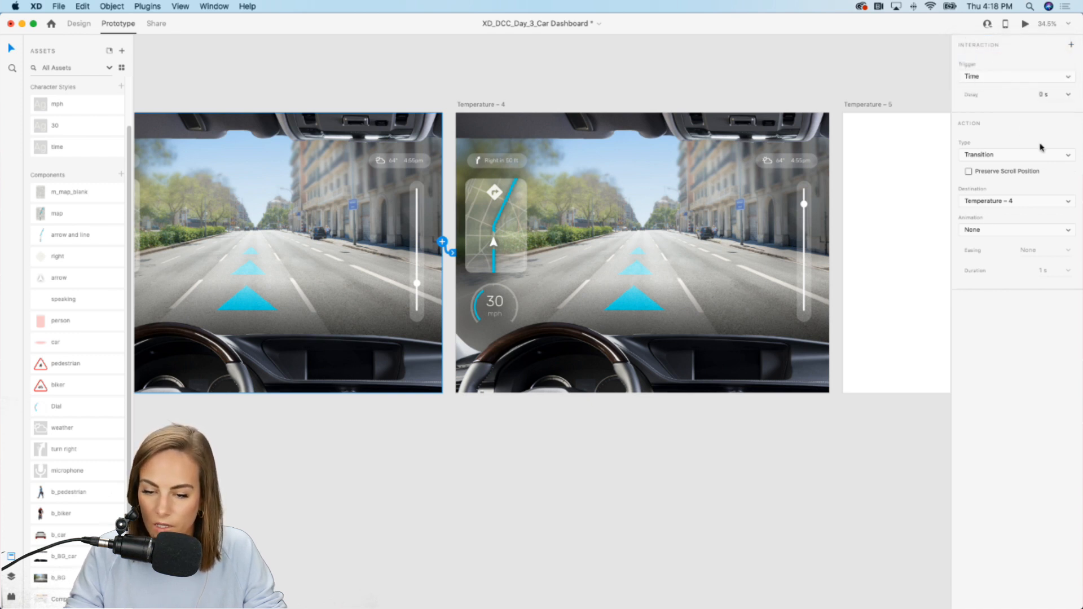
{"action": "left_click", "coordinate": [1068, 95]}
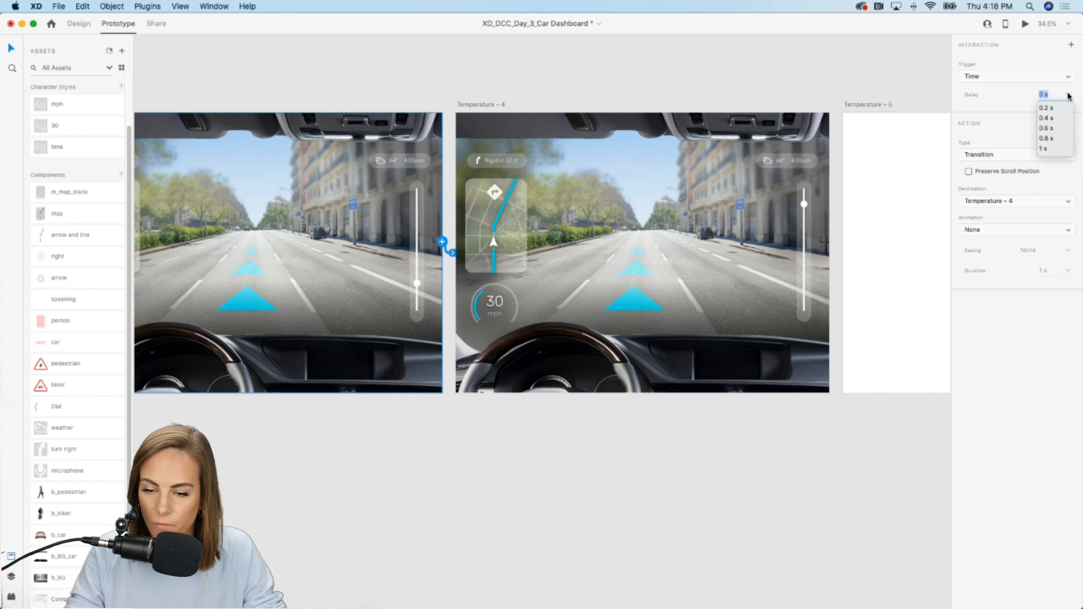
{"action": "left_click", "coordinate": [1053, 137]}
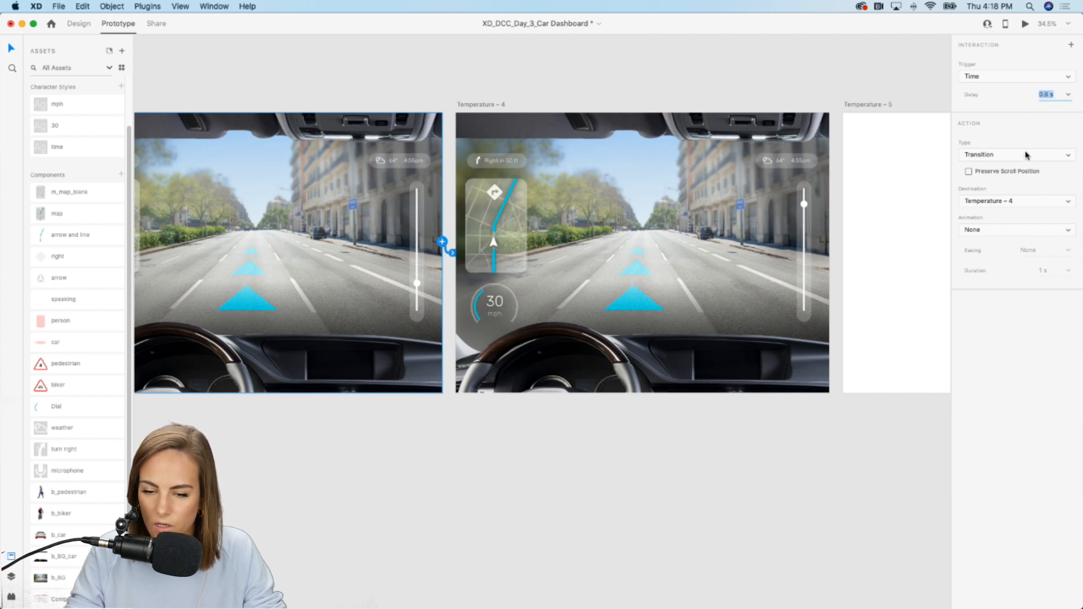
- Set the connection's action to Auto-Animate with a duration of 0.8 s
{"action": "left_click", "coordinate": [1001, 158]}
{"action": "left_click", "coordinate": [994, 164]}
{"action": "left_click", "coordinate": [1068, 224]}
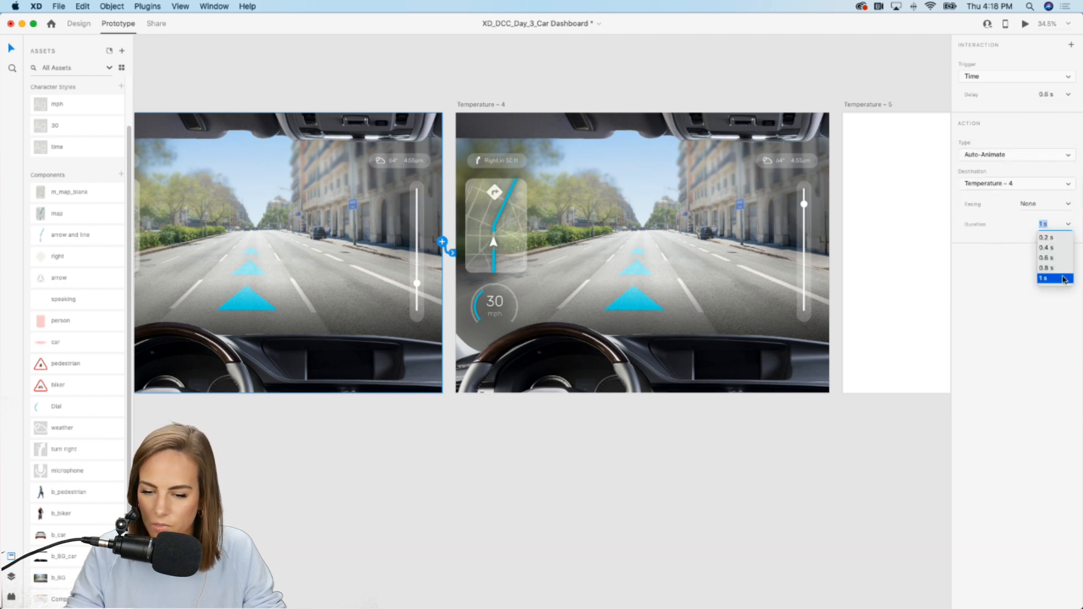
{"action": "left_click", "coordinate": [1053, 269]}
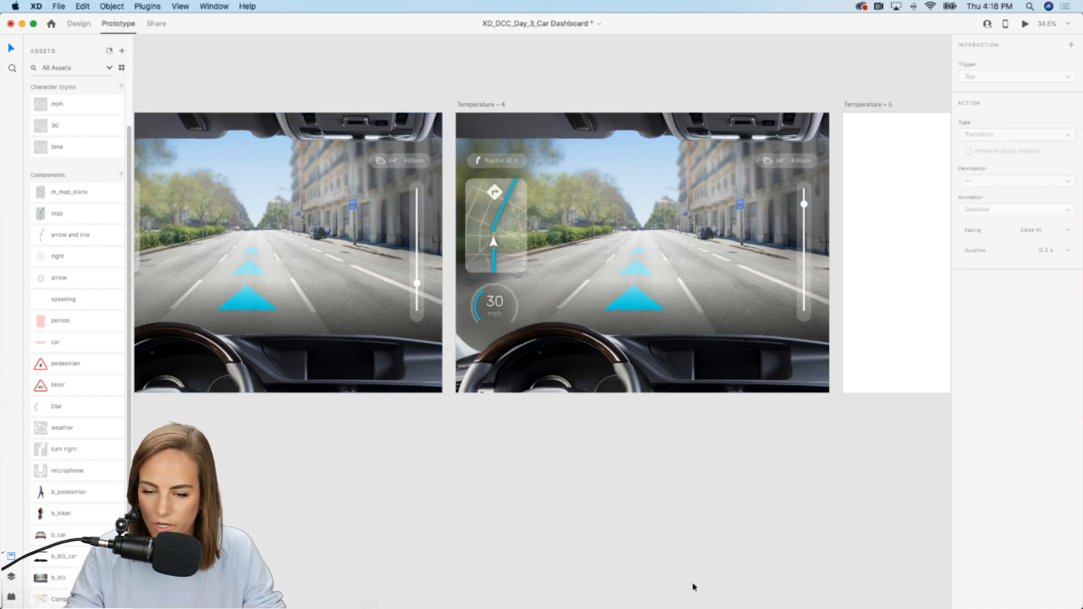
{"action": "left_click", "coordinate": [694, 587]}
- Make the Navigation – 1 artboard the home screen of the prototype
{"action": "scroll", "coordinate": [692, 587], "scroll_direction": "left", "scroll_amount": 15}
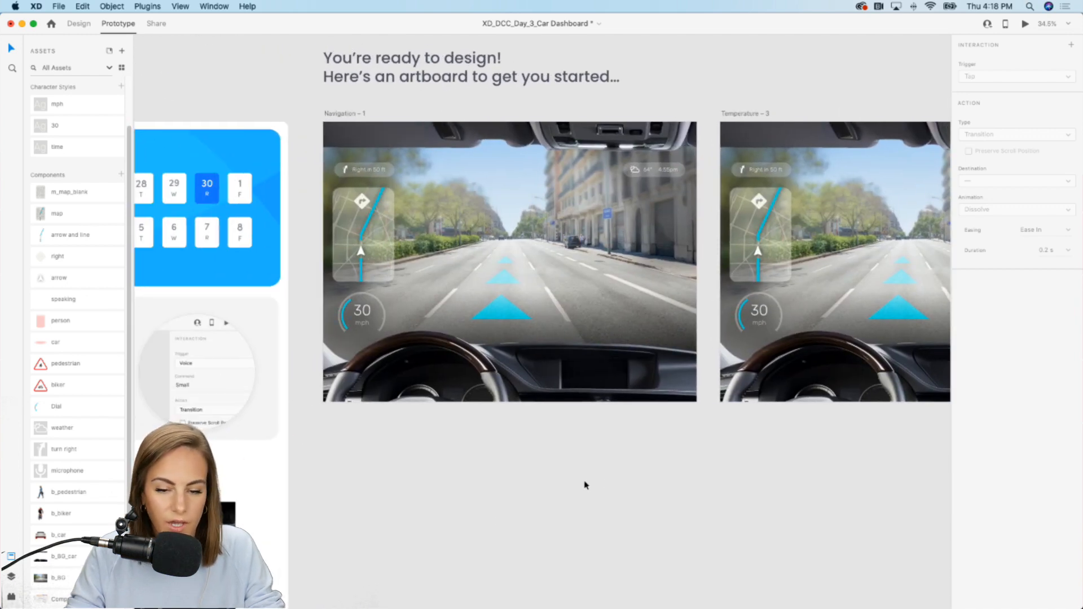
{"action": "left_click", "coordinate": [348, 113]}
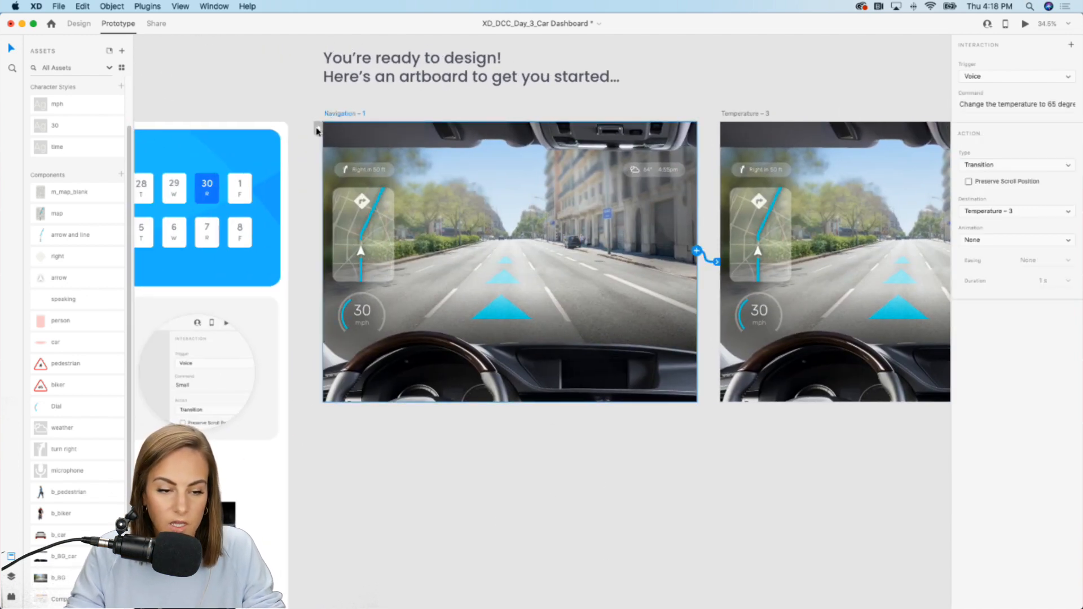
{"action": "left_click", "coordinate": [317, 129]}
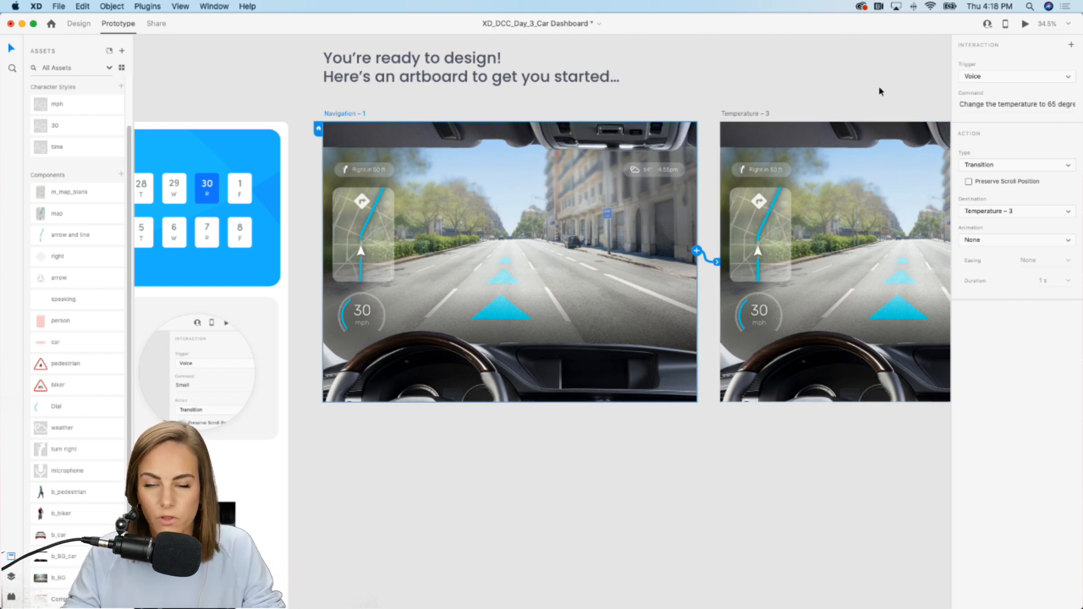
- Preview the prototype from Navigation – 1 to test the temperature voice command, and close the preview
{"action": "left_click", "coordinate": [1026, 26]}
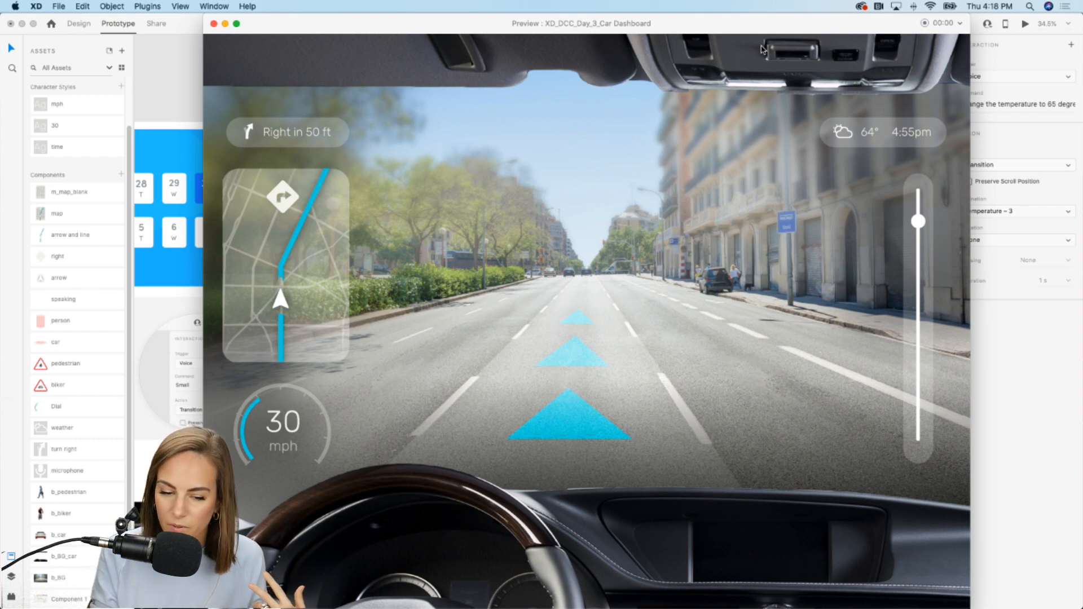
{"action": "left_click", "coordinate": [213, 24]}
{"action": "left_click", "coordinate": [208, 67]}
- Examine the finished Pedestrians artboard, including the red hazard highlights over the cyclist and the pedestrian
{"action": "scroll", "coordinate": [209, 69], "scroll_direction": "right", "scroll_amount": 2}
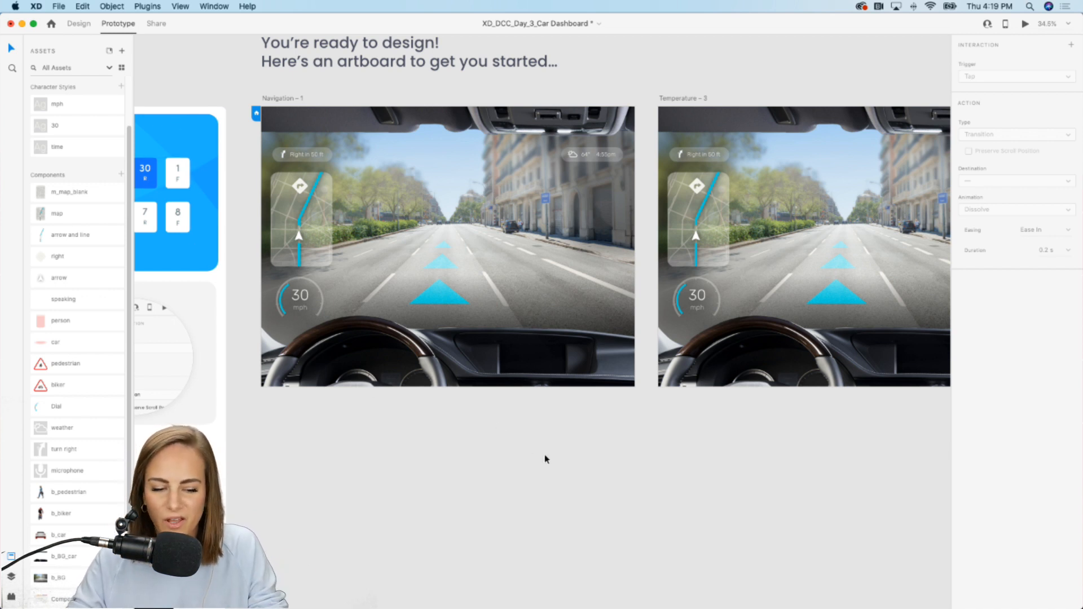
{"action": "scroll", "coordinate": [545, 455], "scroll_direction": "right", "scroll_amount": 5}
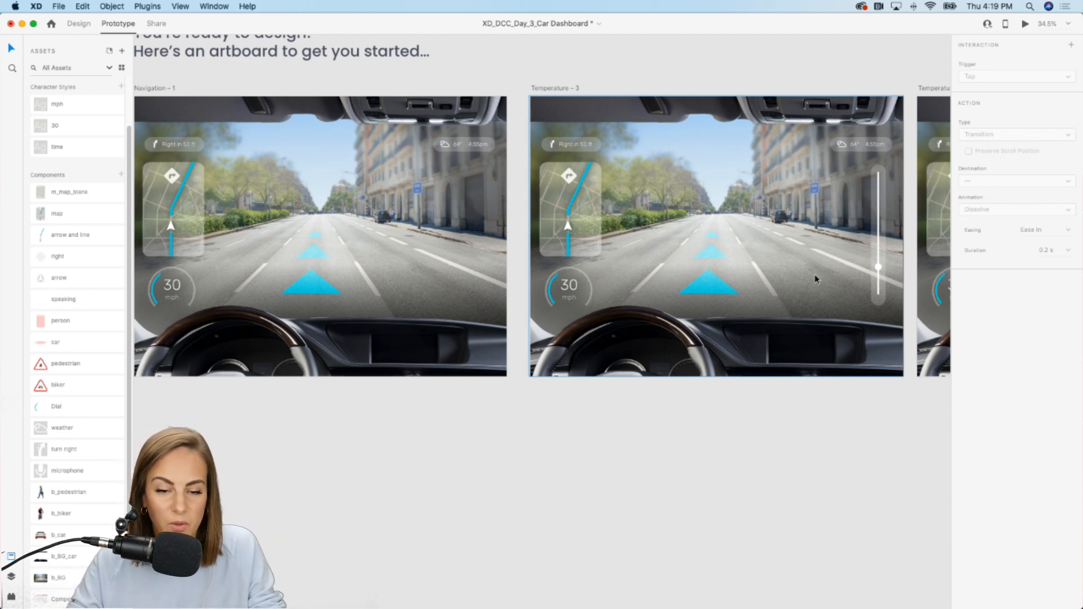
{"action": "scroll", "coordinate": [814, 275], "scroll_direction": "down", "scroll_amount": 5}
{"action": "scroll", "coordinate": [815, 275], "scroll_direction": "down", "scroll_amount": 10}
{"action": "scroll", "coordinate": [815, 276], "scroll_direction": "right", "scroll_amount": 6}
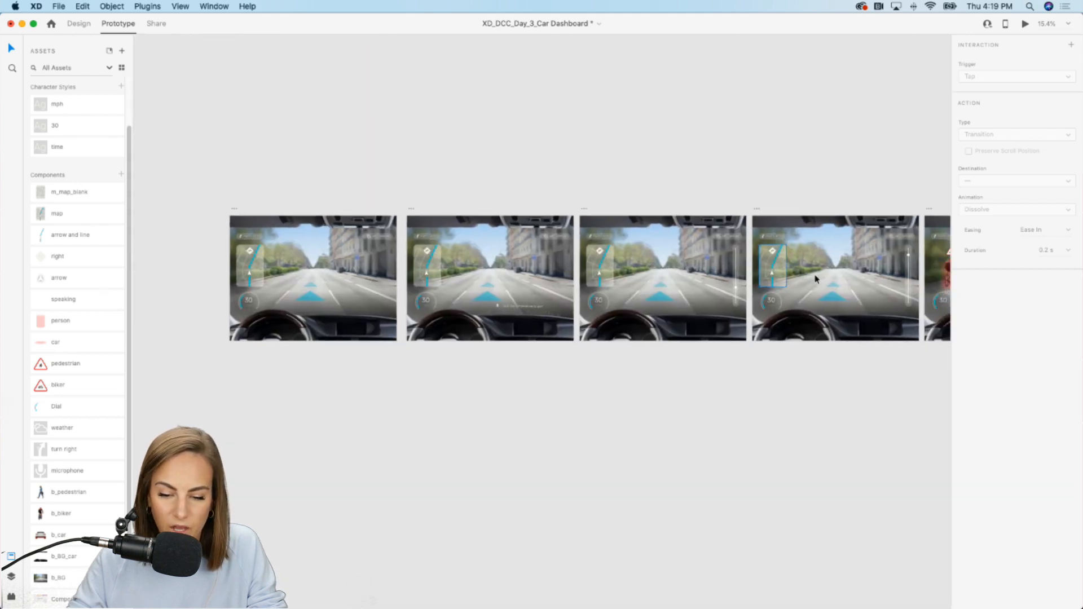
{"action": "scroll", "coordinate": [815, 278], "scroll_direction": "right", "scroll_amount": 3}
{"action": "scroll", "coordinate": [758, 281], "scroll_direction": "up", "scroll_amount": 8}
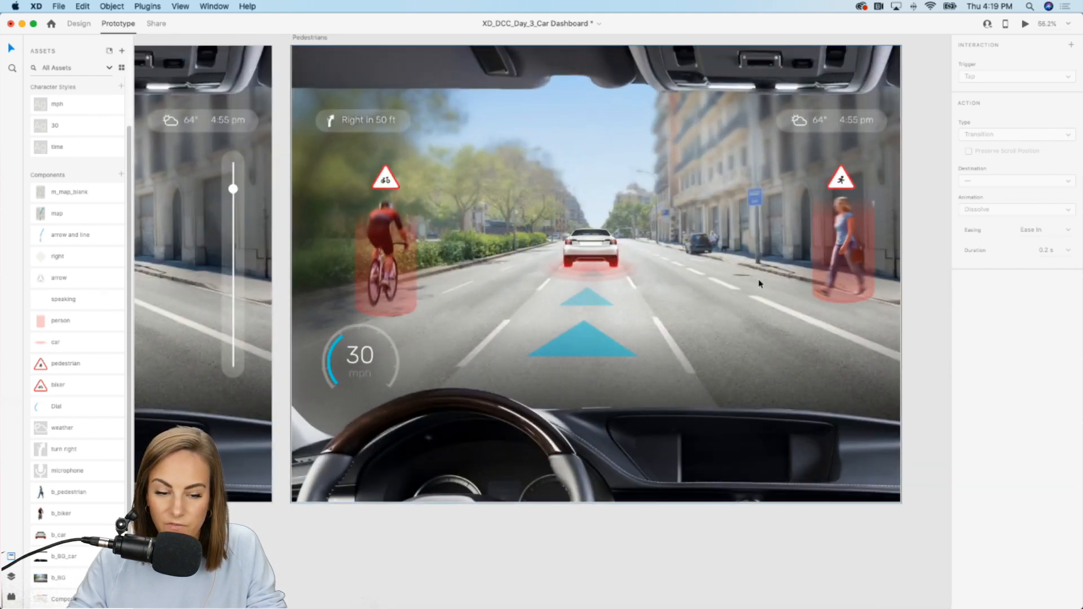
{"action": "scroll", "coordinate": [759, 284], "scroll_direction": "up", "scroll_amount": 3}
{"action": "scroll", "coordinate": [759, 284], "scroll_direction": "down", "scroll_amount": 1}
{"action": "scroll", "coordinate": [759, 283], "scroll_direction": "up", "scroll_amount": 2}
{"action": "left_click", "coordinate": [337, 309]}
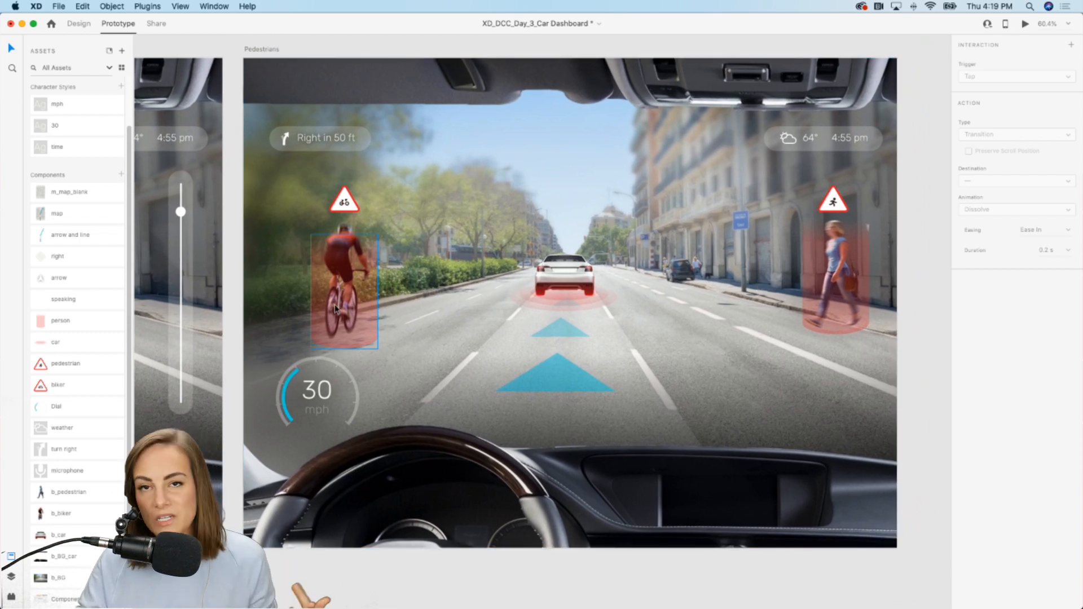
{"action": "left_click", "coordinate": [862, 270]}
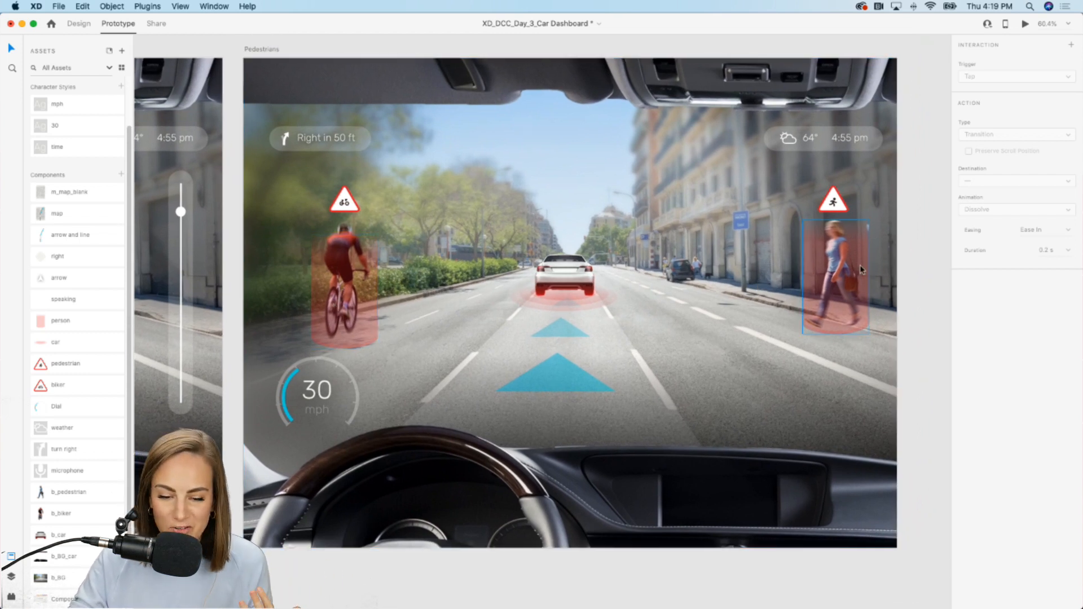
{"action": "left_click", "coordinate": [862, 270]}
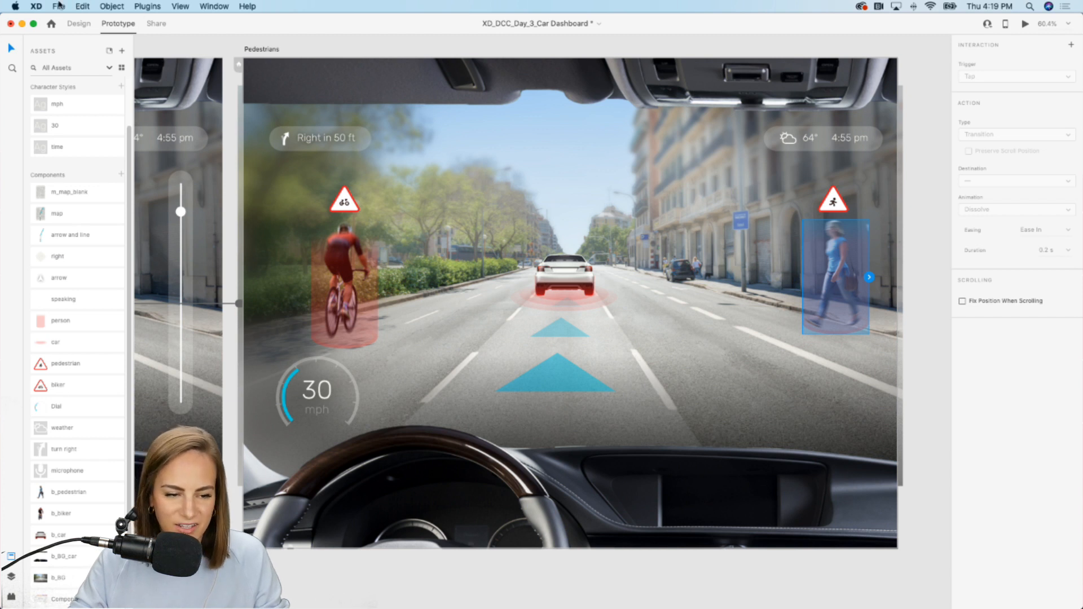
- Switch back to design mode, return to the Navigation – 1 artboard, and save the document
{"action": "left_click", "coordinate": [78, 24]}
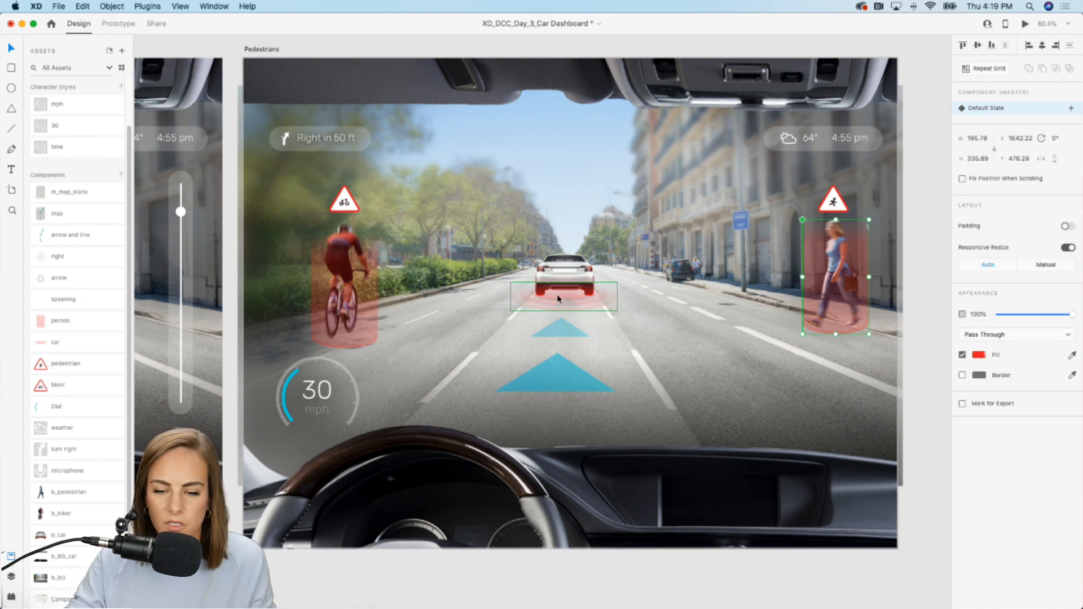
{"action": "scroll", "coordinate": [645, 317], "scroll_direction": "down", "scroll_amount": 5}
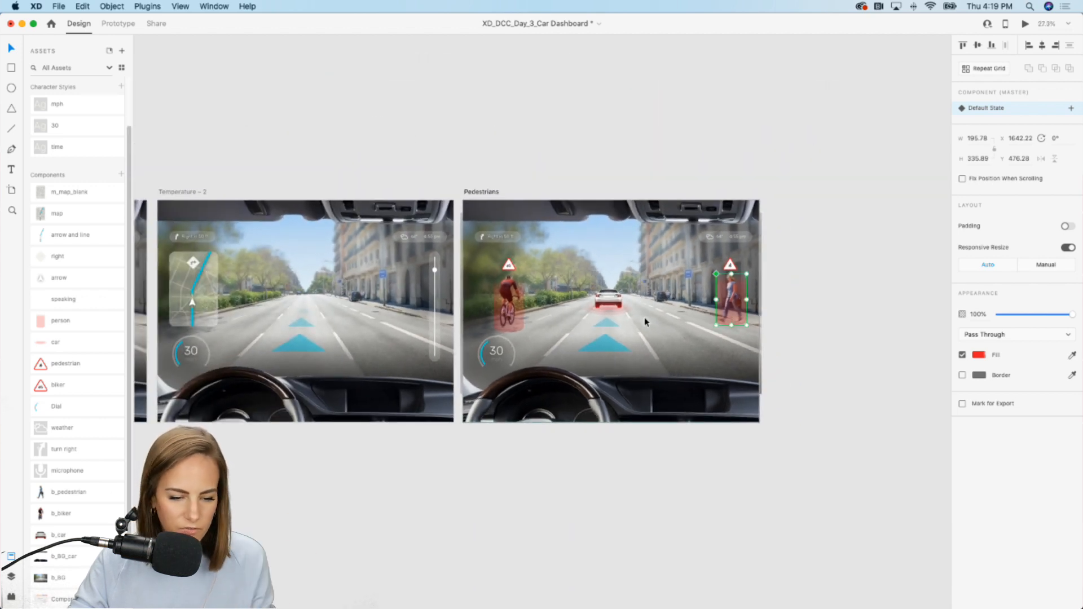
{"action": "scroll", "coordinate": [645, 317], "scroll_direction": "down", "scroll_amount": 3}
{"action": "scroll", "coordinate": [645, 317], "scroll_direction": "up", "scroll_amount": 2}
{"action": "left_click", "coordinate": [593, 282]}
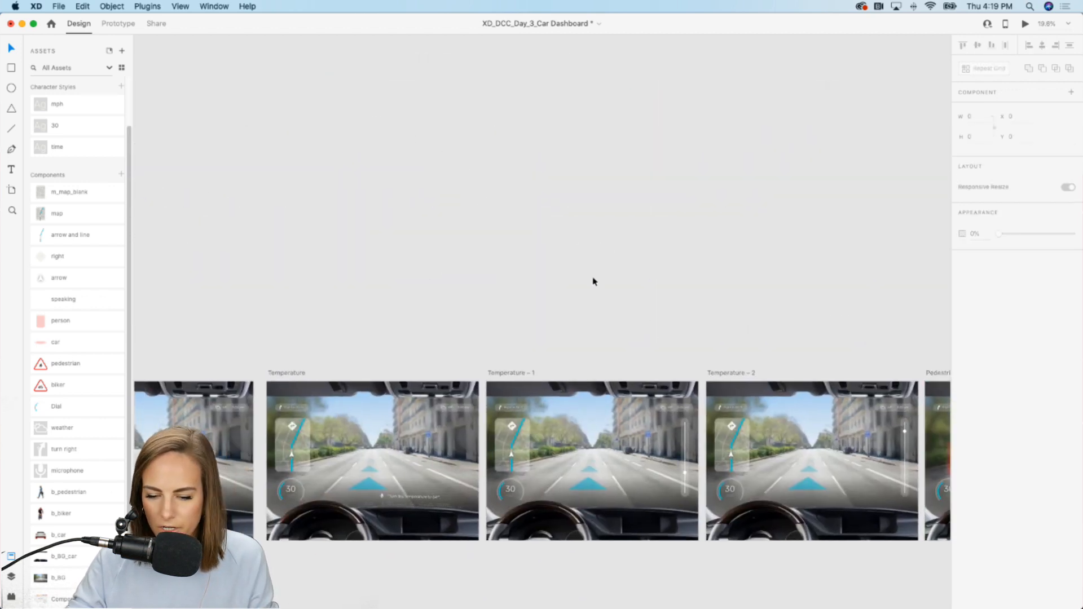
{"action": "scroll", "coordinate": [593, 282], "scroll_direction": "up", "scroll_amount": 10}
{"action": "scroll", "coordinate": [593, 281], "scroll_direction": "left", "scroll_amount": 6}
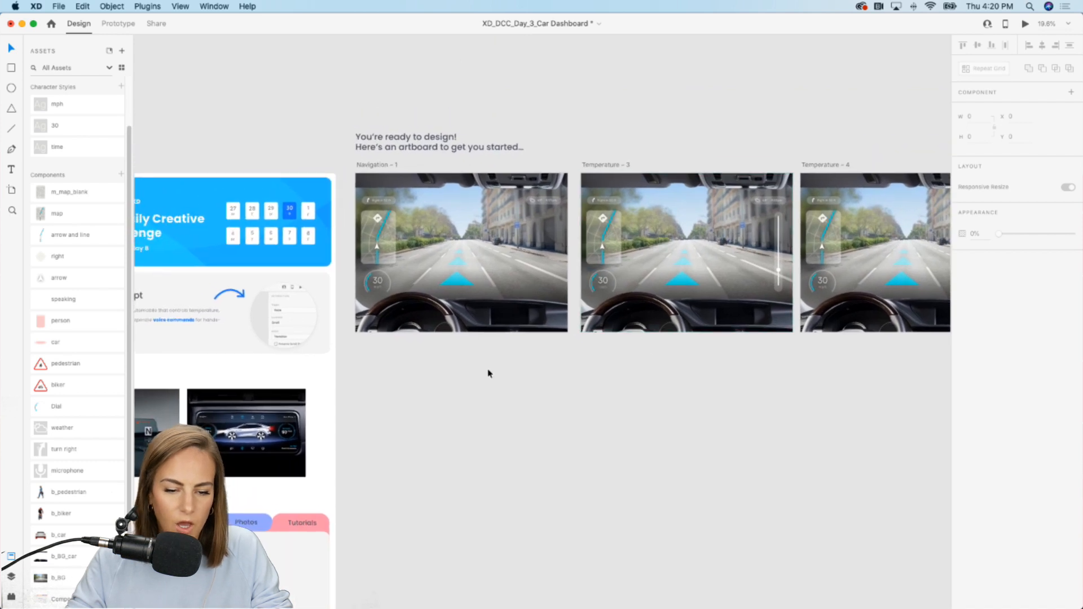
{"action": "key", "text": "super+s"}
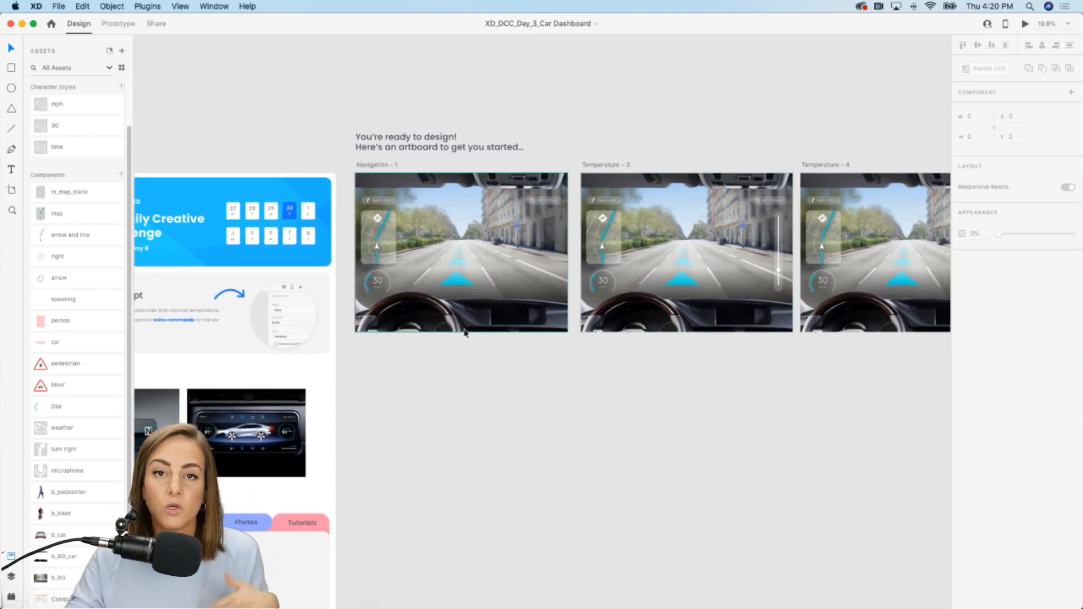
- Preview the prototype from Navigation – 1 and try recording it, discarding the recording and closing the preview
{"action": "left_click", "coordinate": [372, 166]}
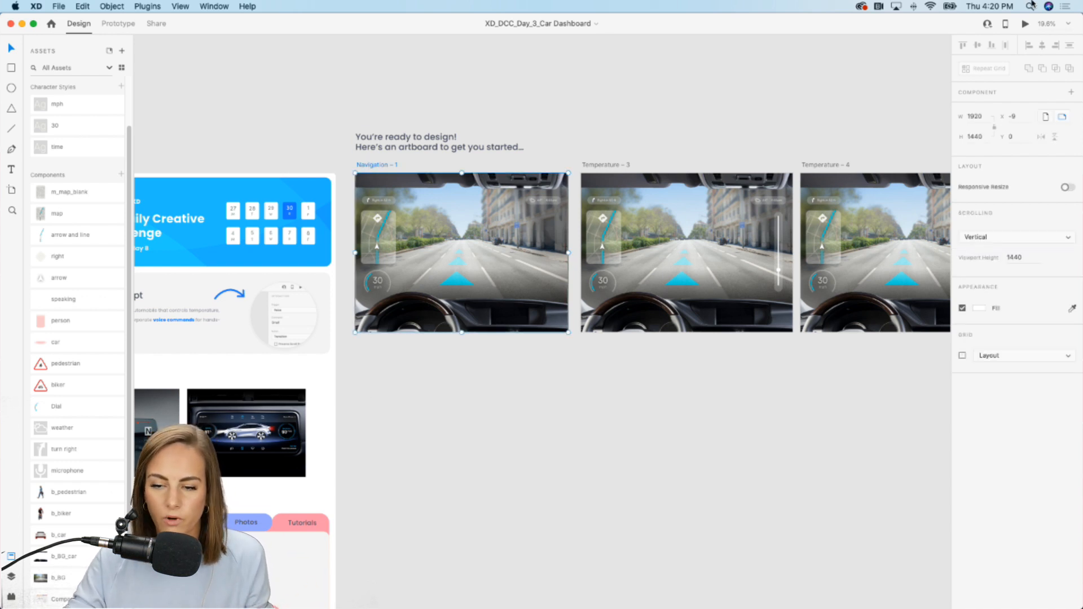
{"action": "left_click", "coordinate": [1025, 24]}
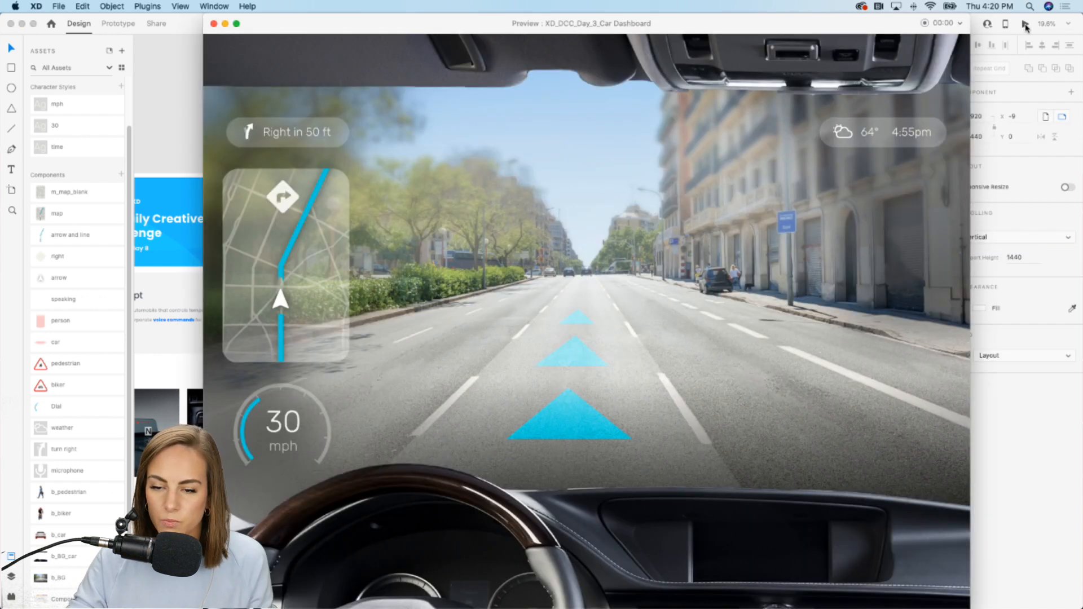
{"action": "left_click", "coordinate": [926, 25]}
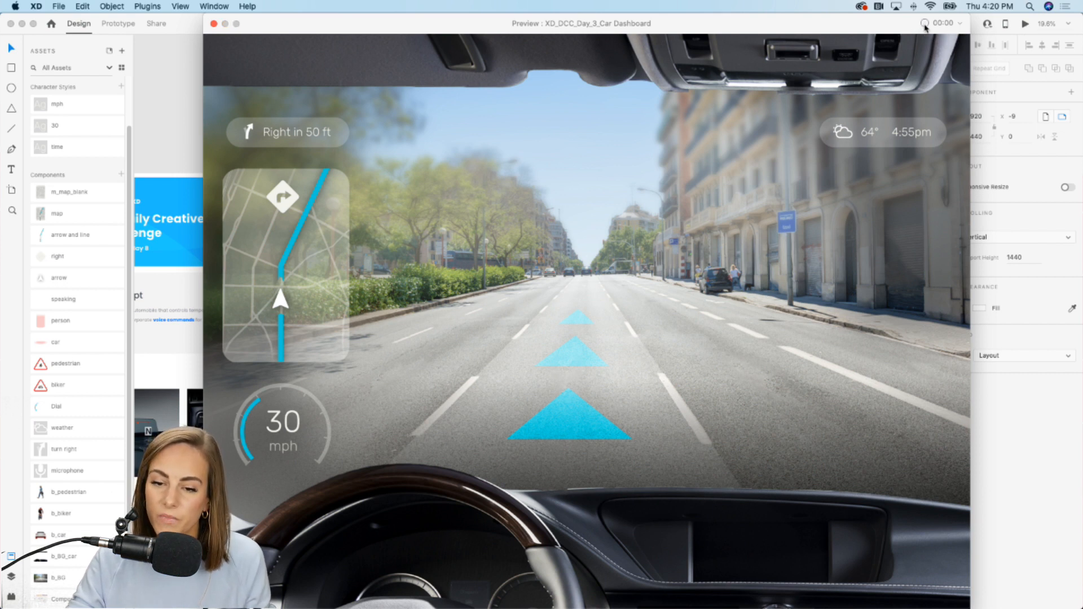
{"action": "left_click", "coordinate": [214, 24]}
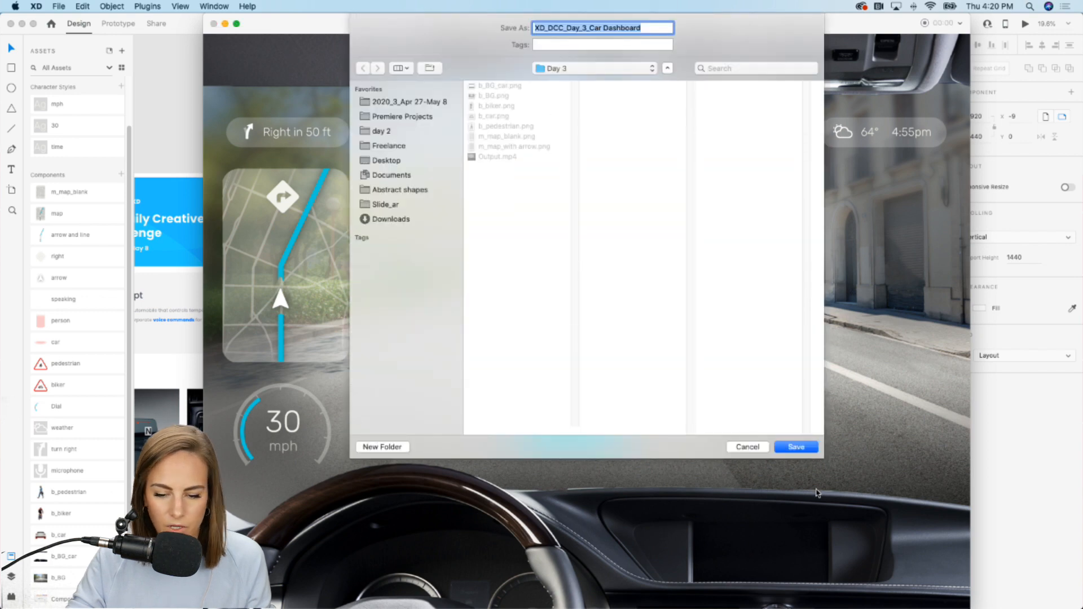
{"action": "left_click", "coordinate": [739, 447]}
{"action": "left_click", "coordinate": [640, 461]}
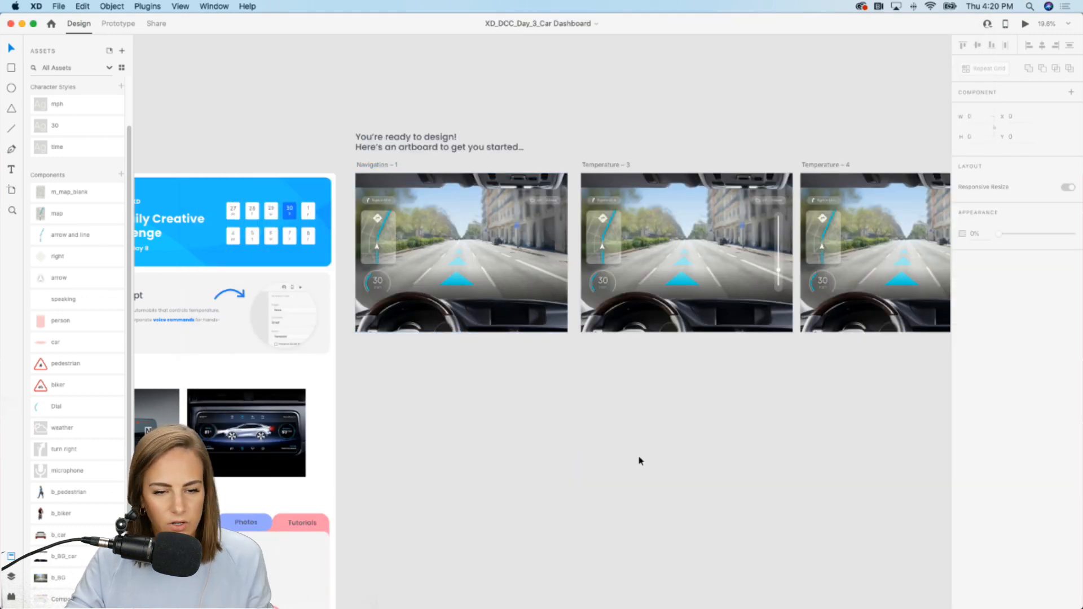
- Switch to the browser, close the Snazzy Maps page, and review the Adobe XD Daily Creative Challenge project in the Behance editor
{"action": "left_click", "coordinate": [687, 603]}
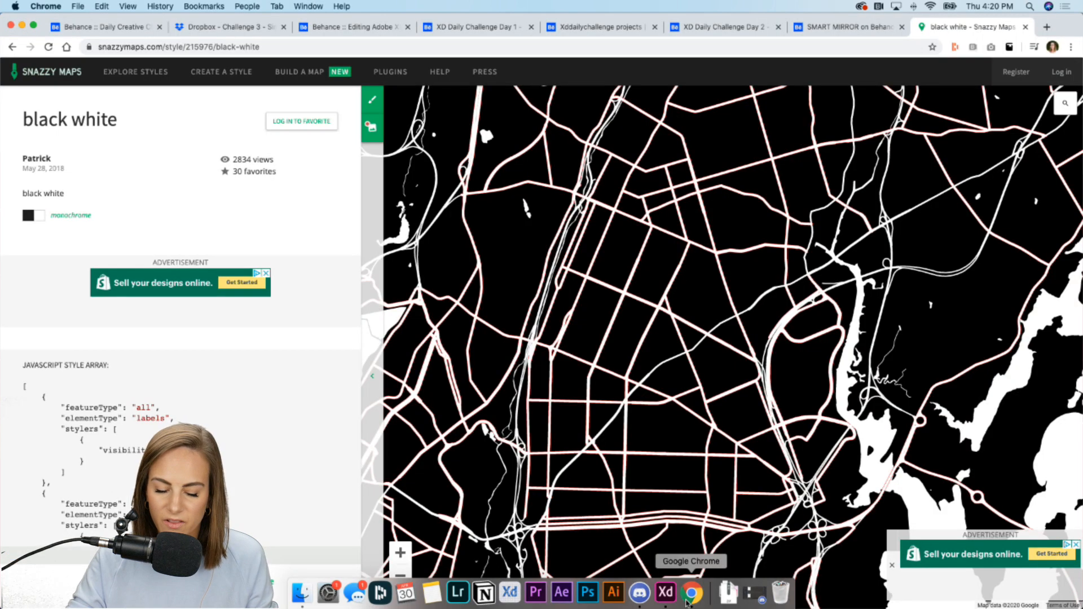
{"action": "left_click", "coordinate": [1026, 26]}
{"action": "left_click", "coordinate": [367, 29]}
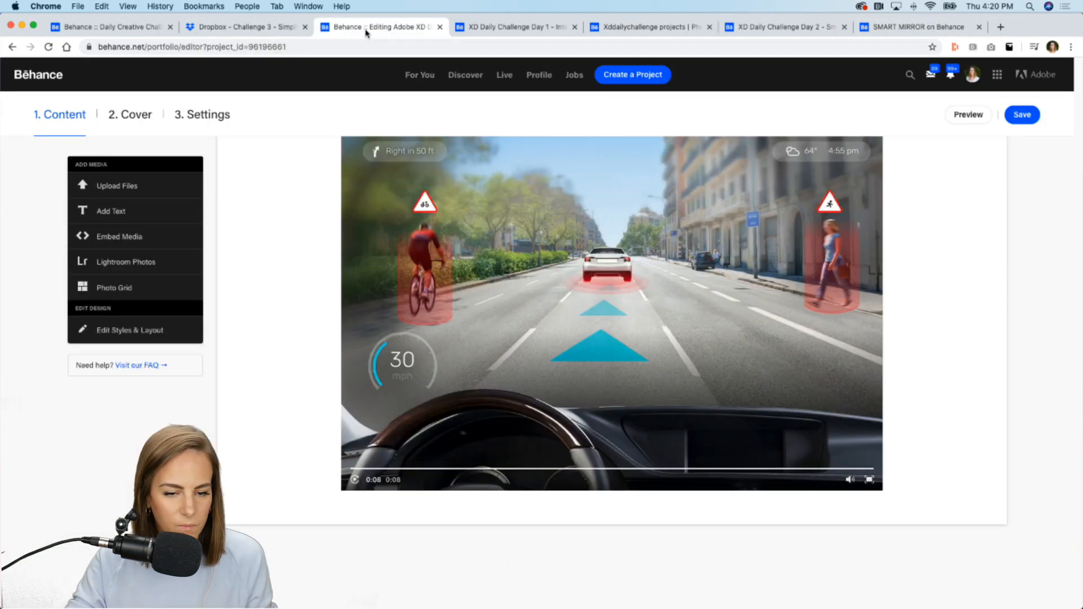
{"action": "scroll", "coordinate": [337, 215], "scroll_direction": "up", "scroll_amount": 15}
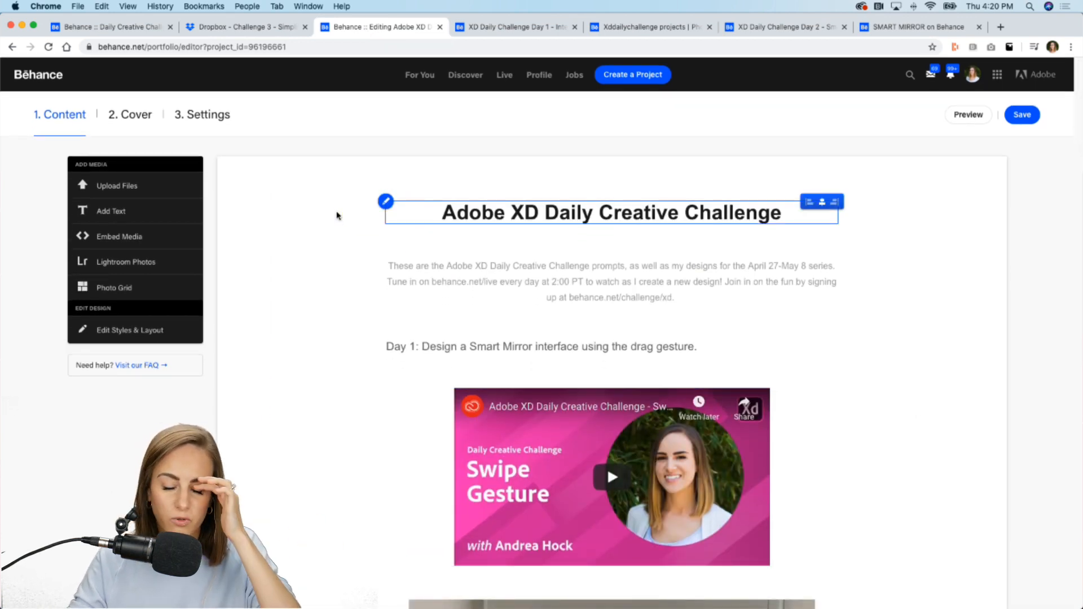
{"action": "scroll", "coordinate": [307, 322], "scroll_direction": "down", "scroll_amount": 20}
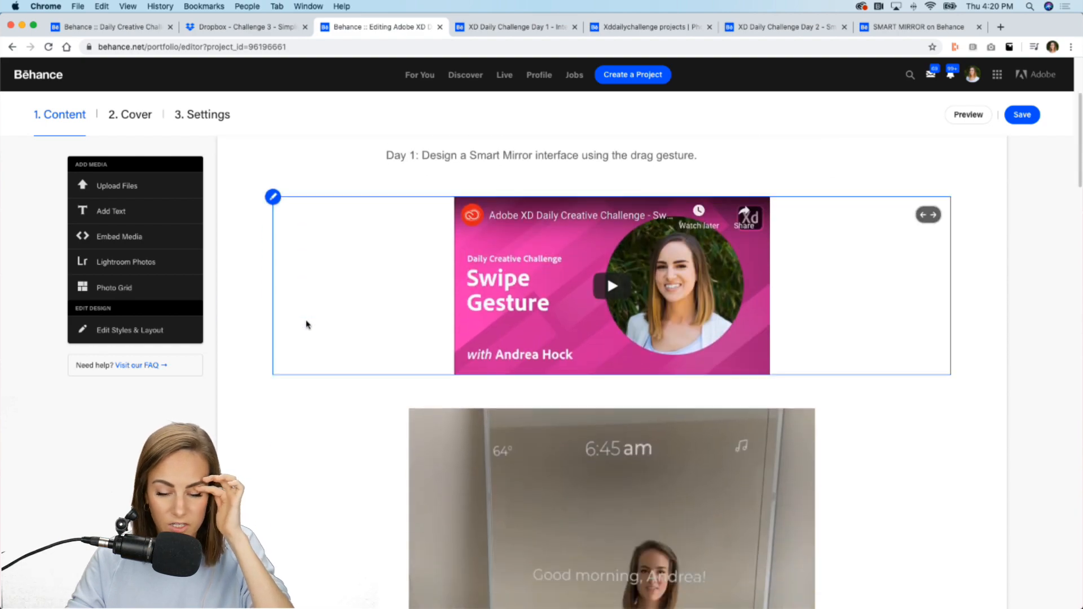
{"action": "scroll", "coordinate": [306, 324], "scroll_direction": "down", "scroll_amount": 10}
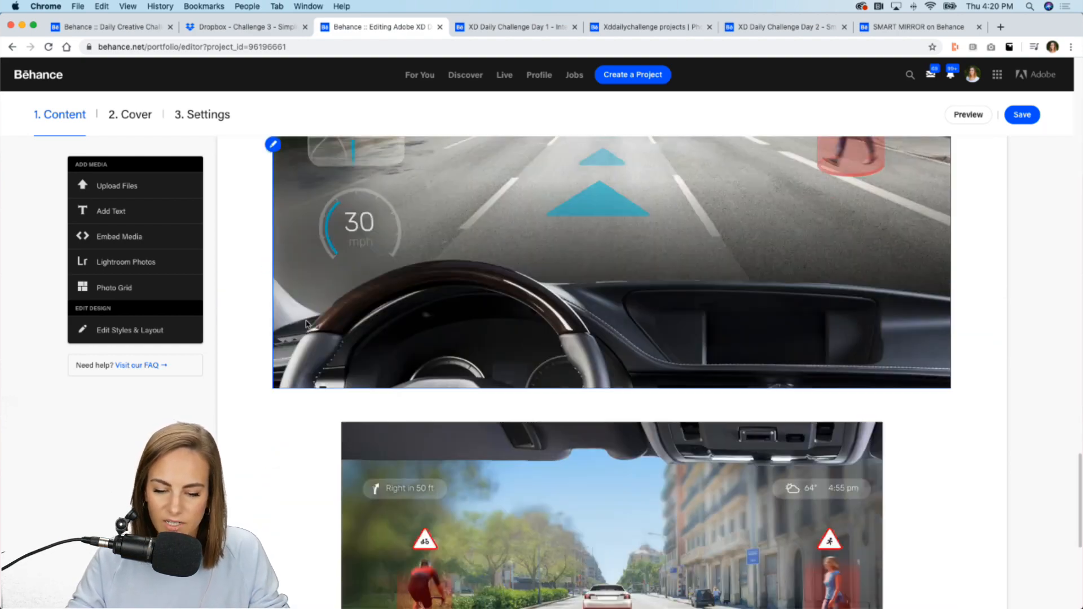
{"action": "scroll", "coordinate": [306, 324], "scroll_direction": "up", "scroll_amount": 20}
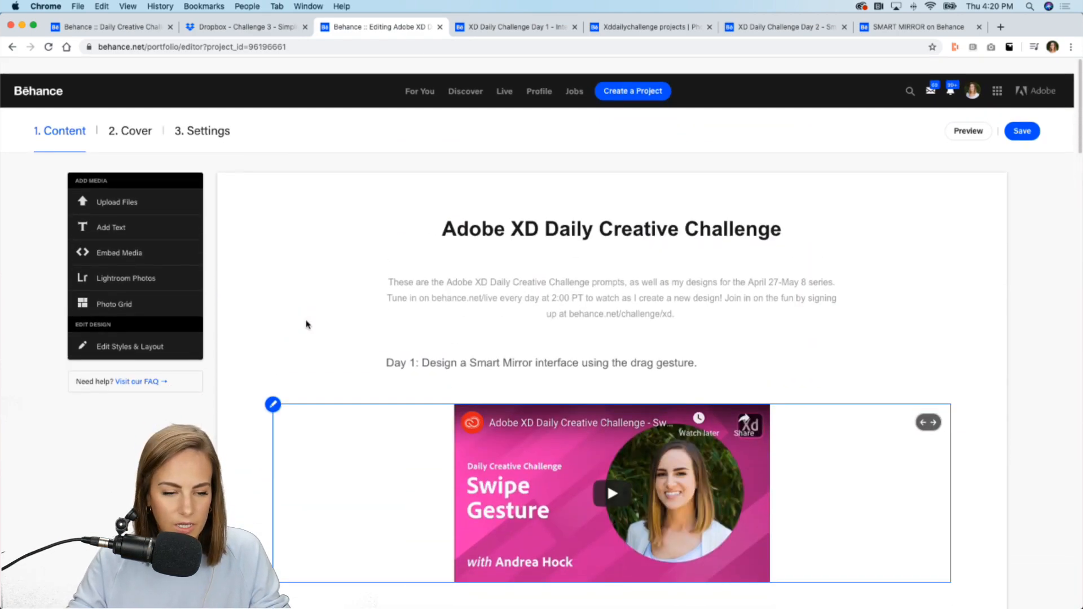
- Check the project tags in the Behance project's discoverability settings, and save the settings
{"action": "left_click", "coordinate": [206, 116]}
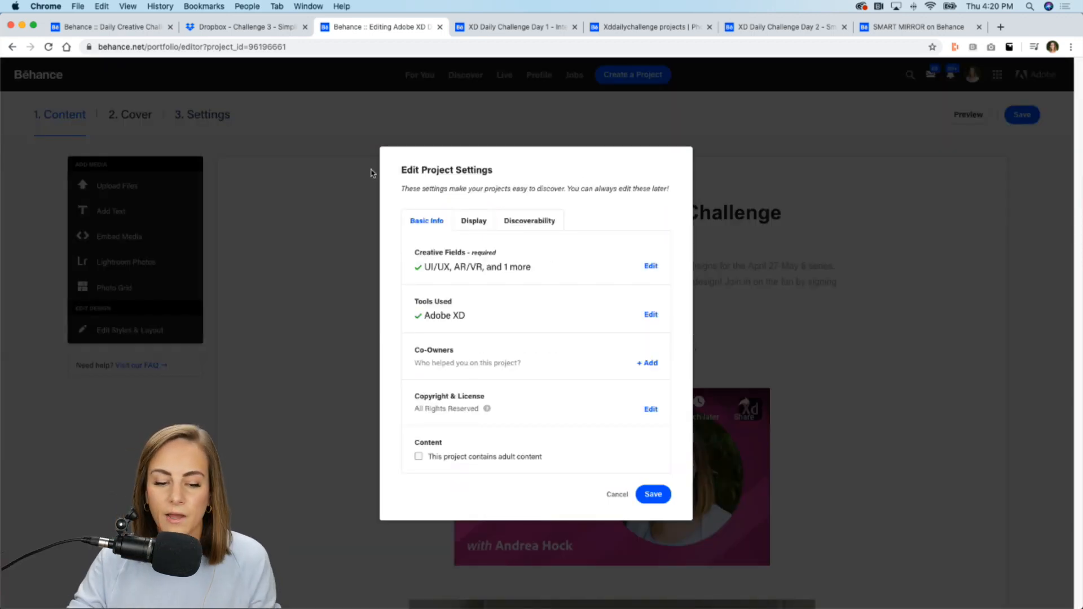
{"action": "left_click", "coordinate": [544, 226]}
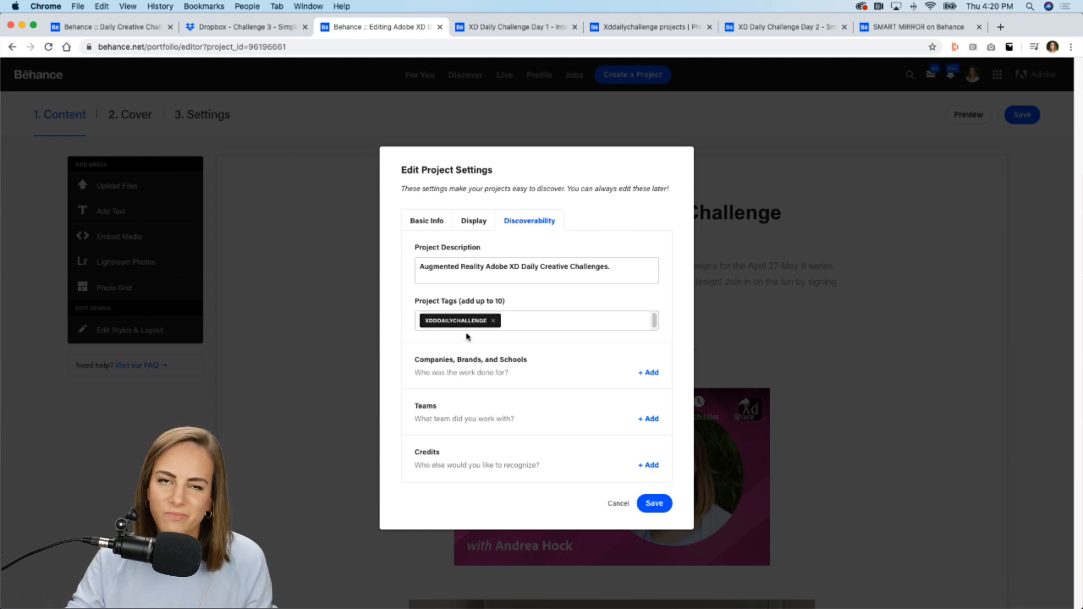
{"action": "left_click", "coordinate": [654, 503]}
- Switch to Adobe XD and inspect the "Right in 50 ft" text on the Navigation – 1 artboard
{"action": "mouse_move", "coordinate": [640, 598]}
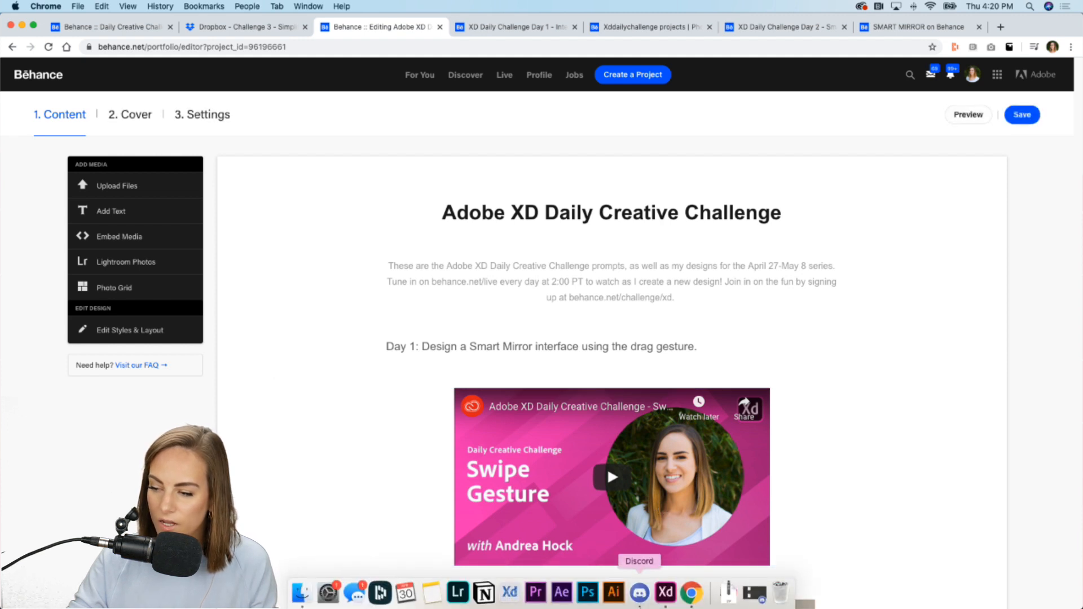
{"action": "left_click", "coordinate": [666, 592]}
{"action": "scroll", "coordinate": [455, 220], "scroll_direction": "up", "scroll_amount": 10}
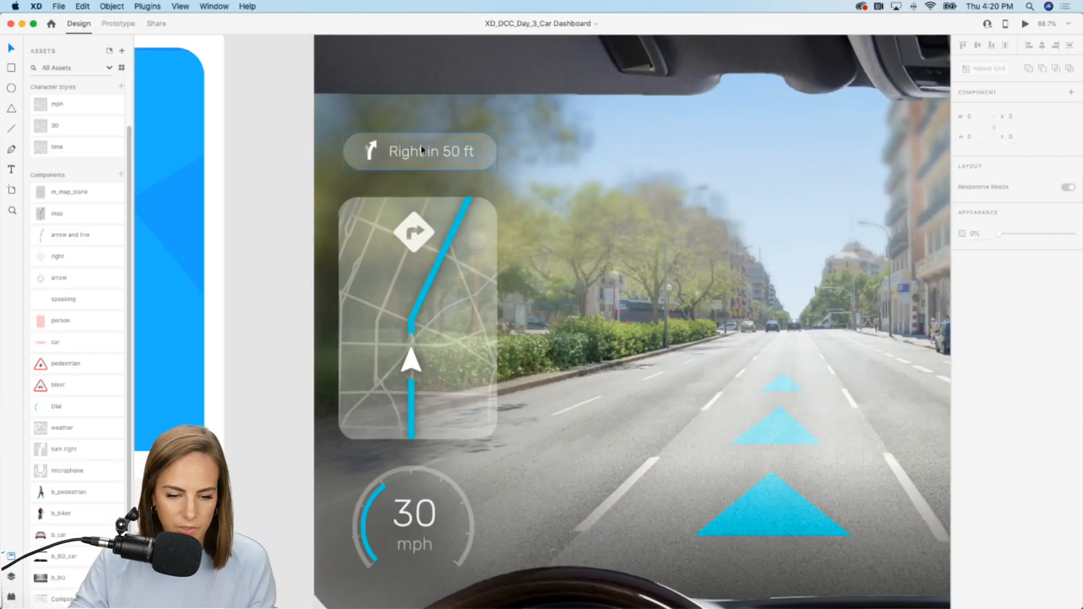
{"action": "left_click", "coordinate": [425, 153]}
{"action": "double_click", "coordinate": [416, 153]}
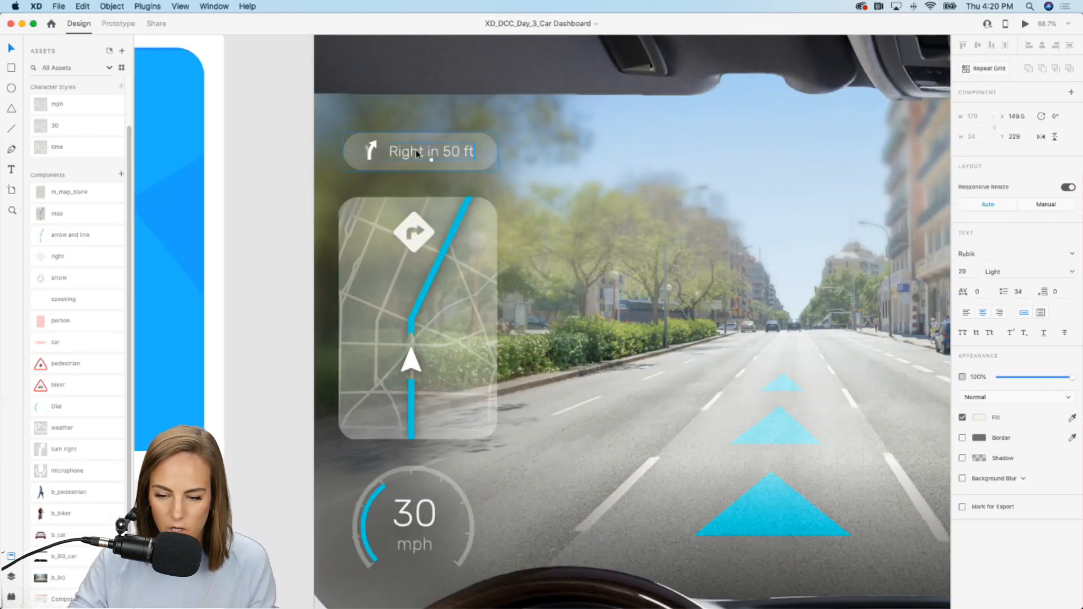
{"action": "scroll", "coordinate": [415, 150], "scroll_direction": "down", "scroll_amount": 10}
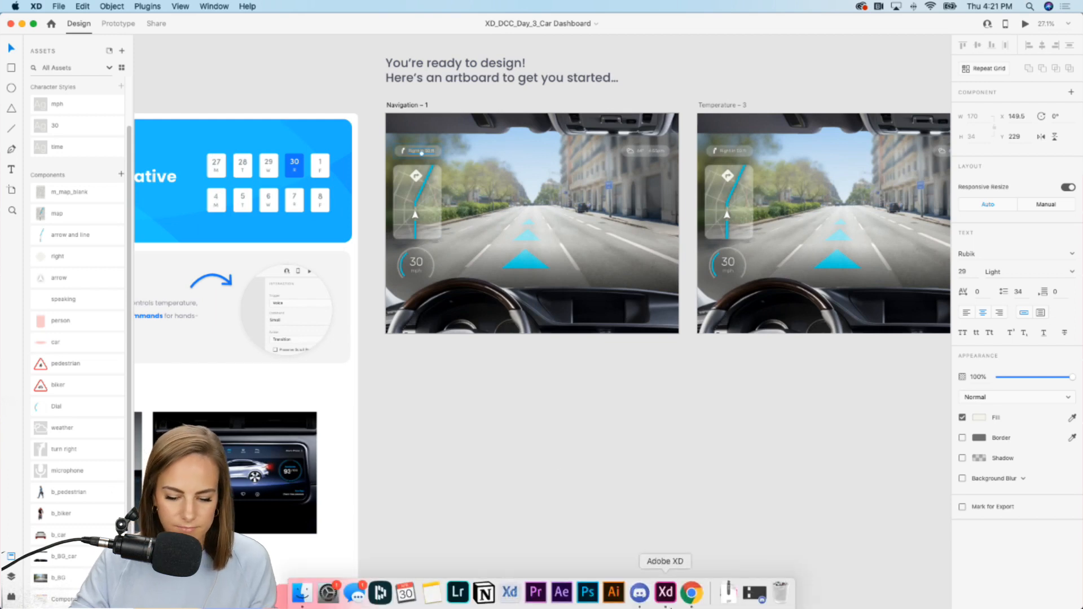
- Return to the browser and look at the Day 1 smart mirror entry and the xddailychallenge project search on Behance
{"action": "left_click", "coordinate": [692, 593]}
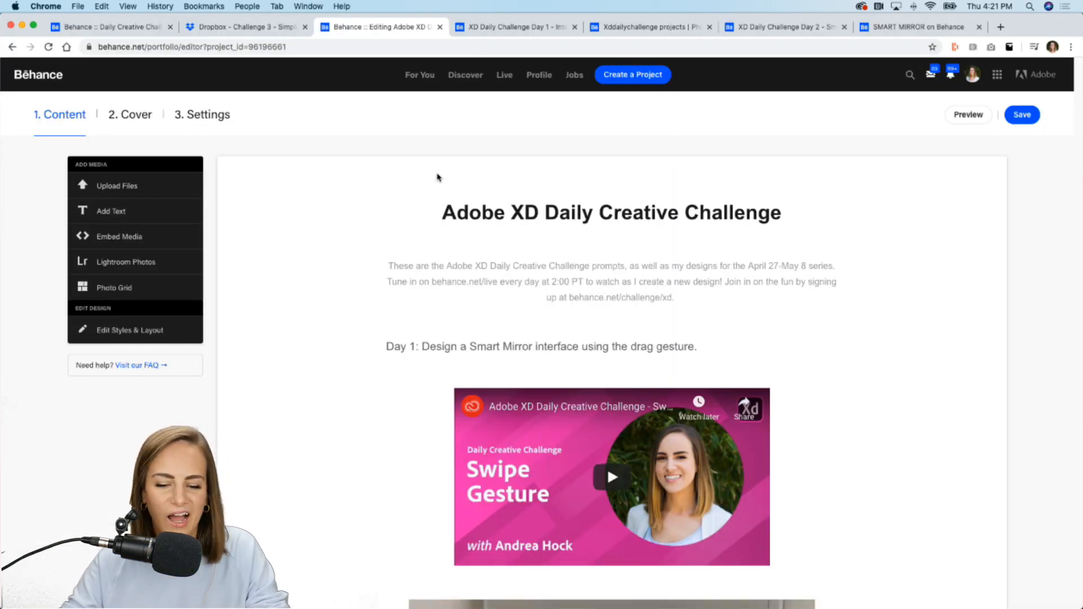
{"action": "left_click", "coordinate": [499, 29]}
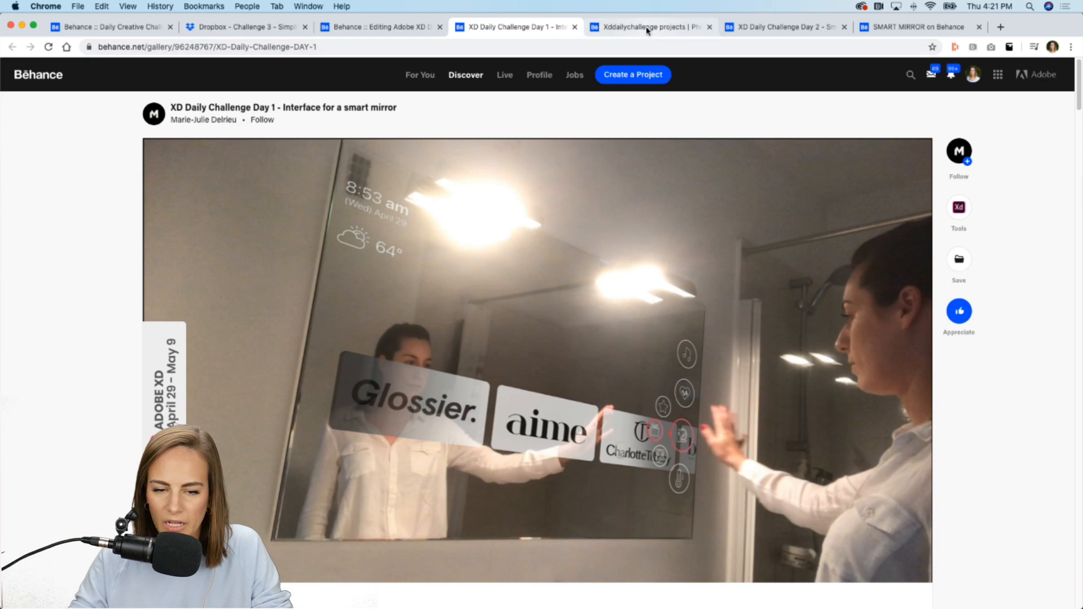
{"action": "left_click", "coordinate": [648, 28]}
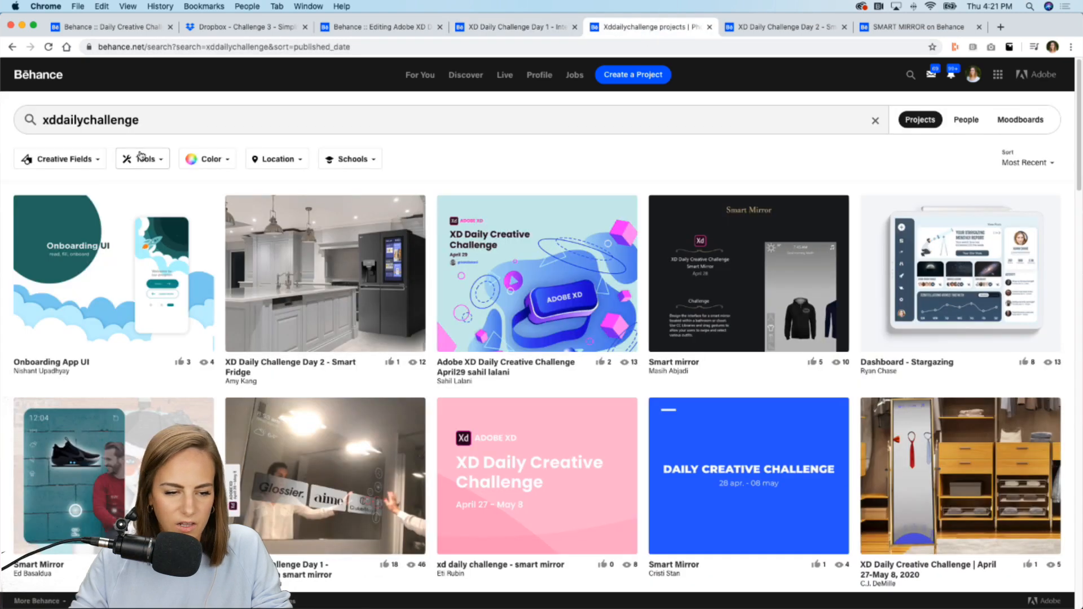
{"action": "left_click", "coordinate": [184, 119]}
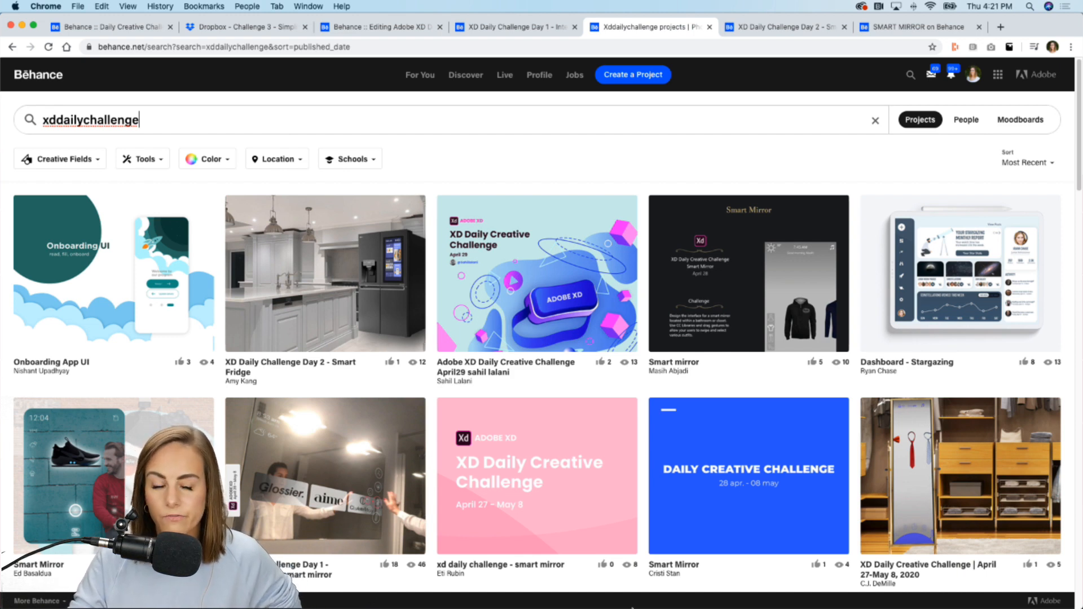
- Check the creative-challenge channel in Discord, and return to the Behance search to sort the xddailychallenge projects by Most Recent
{"action": "left_click", "coordinate": [634, 592]}
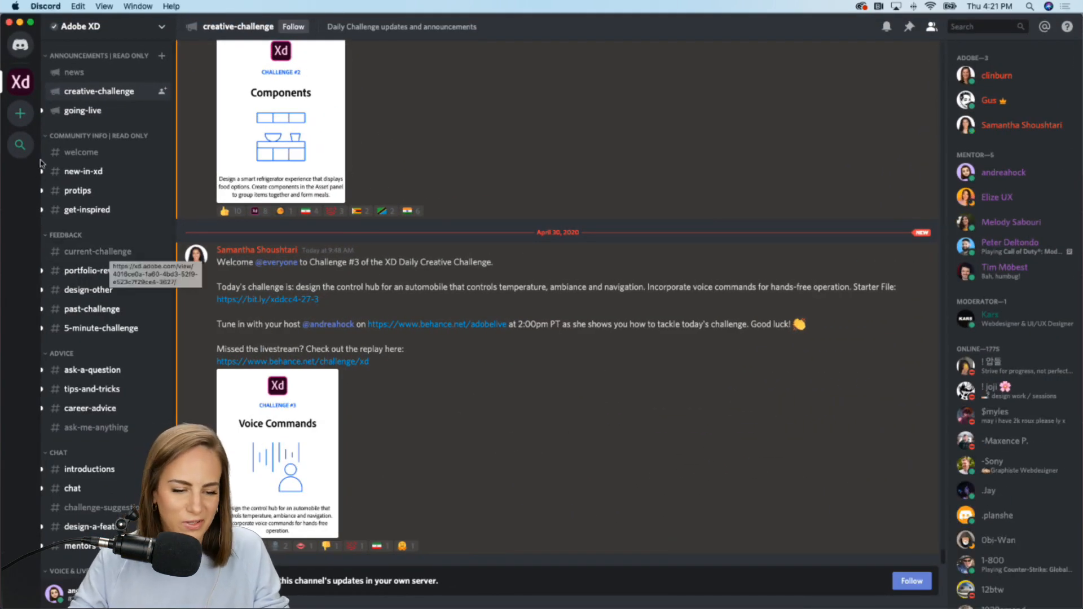
{"action": "left_click", "coordinate": [19, 22]}
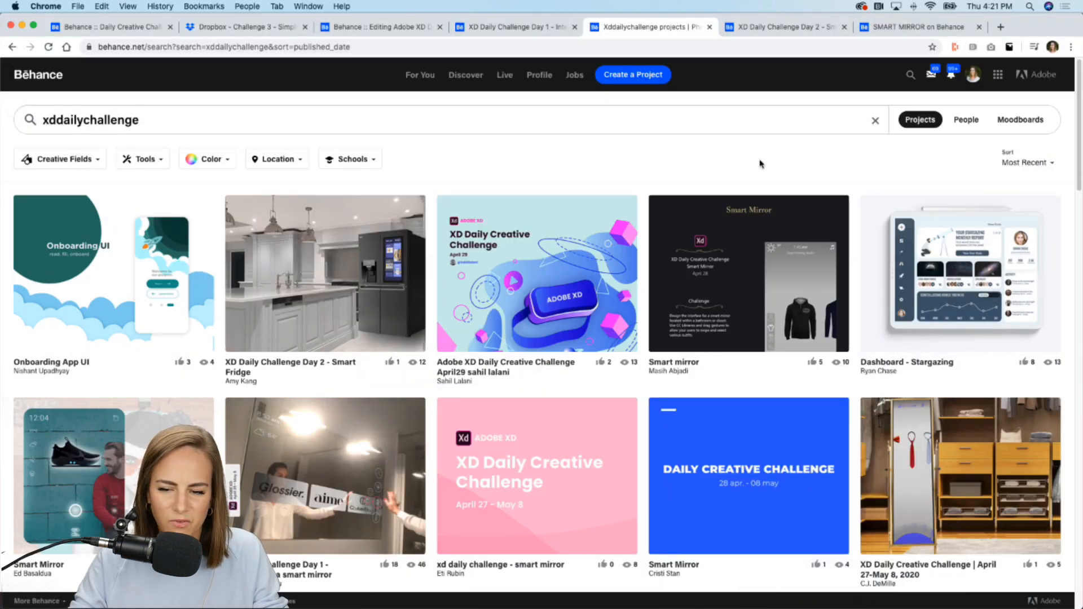
{"action": "left_click", "coordinate": [1023, 164]}
{"action": "left_click", "coordinate": [1008, 293]}
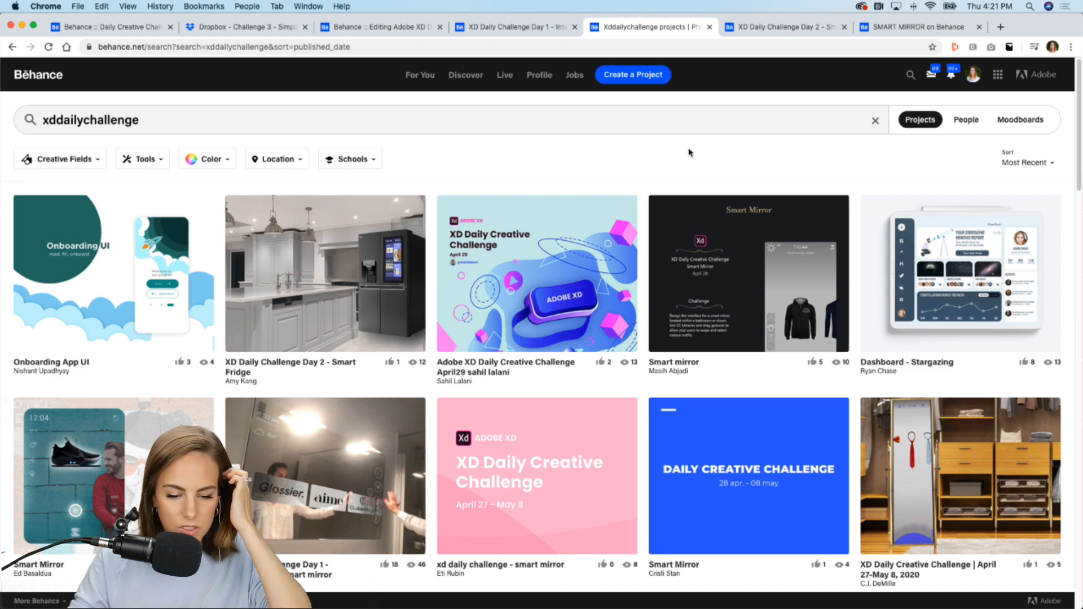
- Look through the open community entries for the Day 2 smart fridge, the Day 1 smart mirror and SMART MIRROR
{"action": "left_click", "coordinate": [753, 27]}
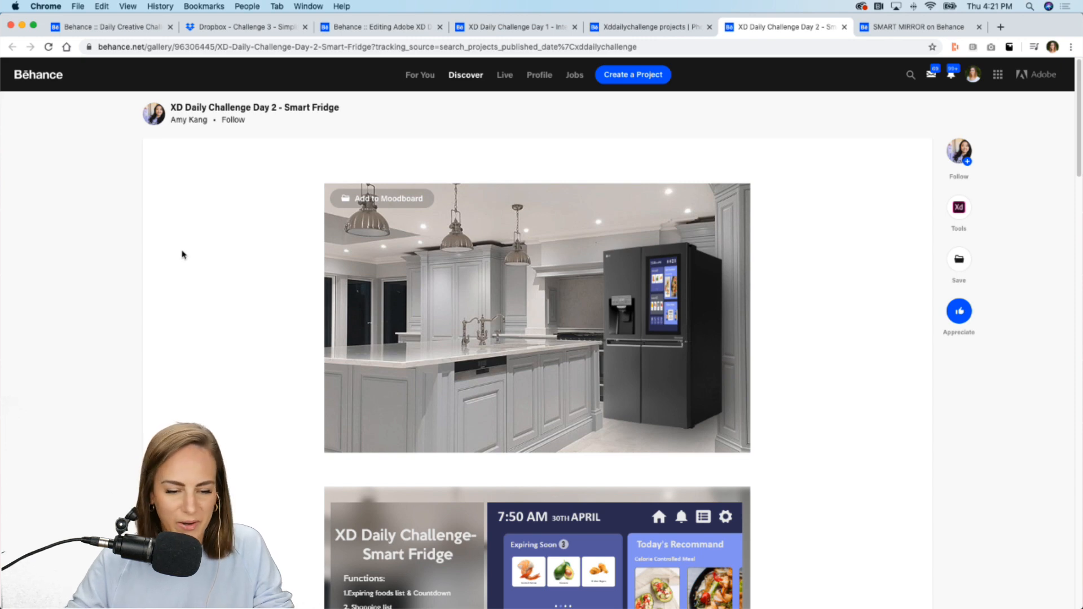
{"action": "left_click", "coordinate": [514, 27]}
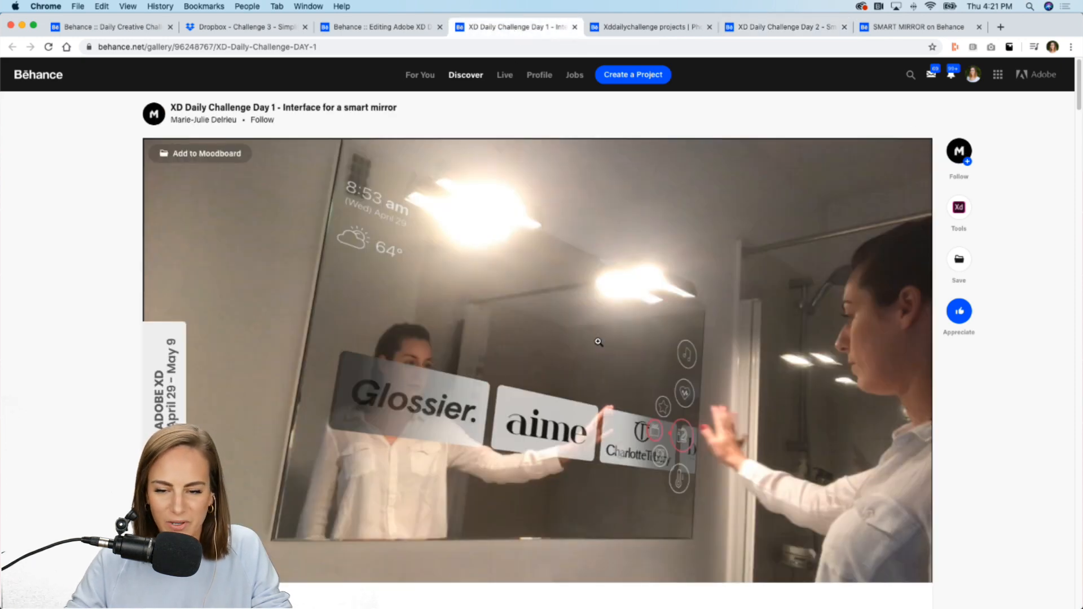
{"action": "left_click", "coordinate": [894, 28]}
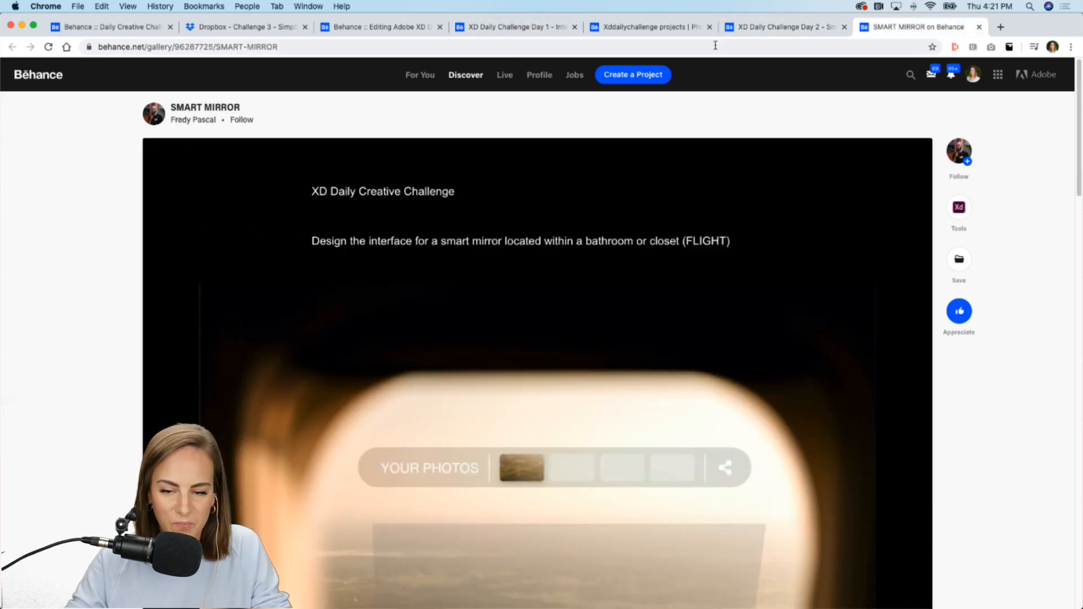
{"action": "left_click", "coordinate": [665, 28]}
- Watch the prototype video of the XD Daily Challenge Day 2 - Smart Fridge project in full screen, and exit full screen
{"action": "left_click", "coordinate": [778, 29]}
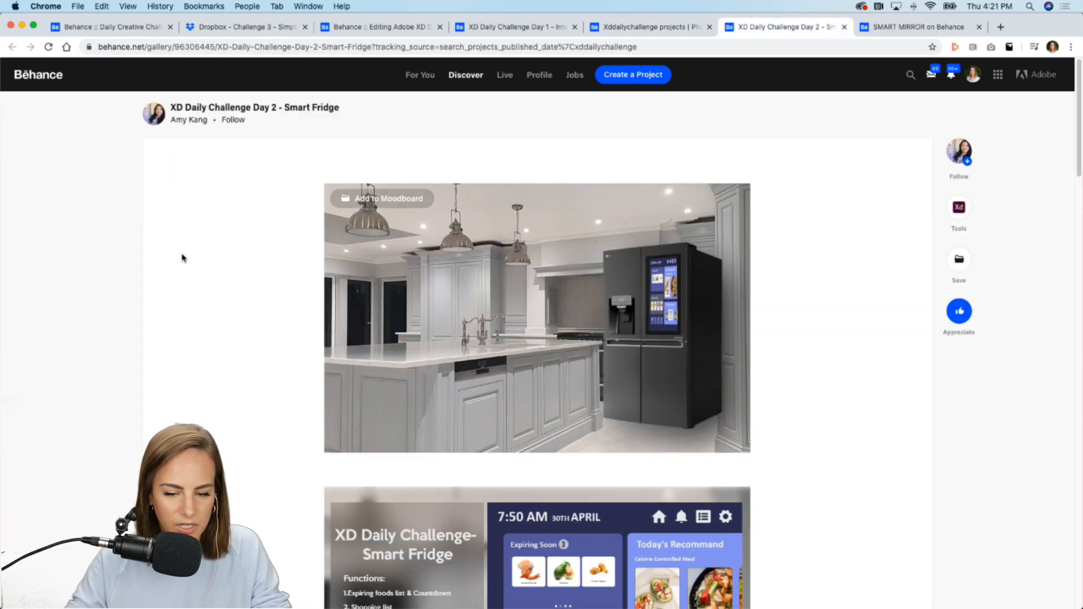
{"action": "scroll", "coordinate": [181, 258], "scroll_direction": "down", "scroll_amount": 1}
{"action": "scroll", "coordinate": [182, 257], "scroll_direction": "down", "scroll_amount": 2}
{"action": "scroll", "coordinate": [182, 258], "scroll_direction": "down", "scroll_amount": 2}
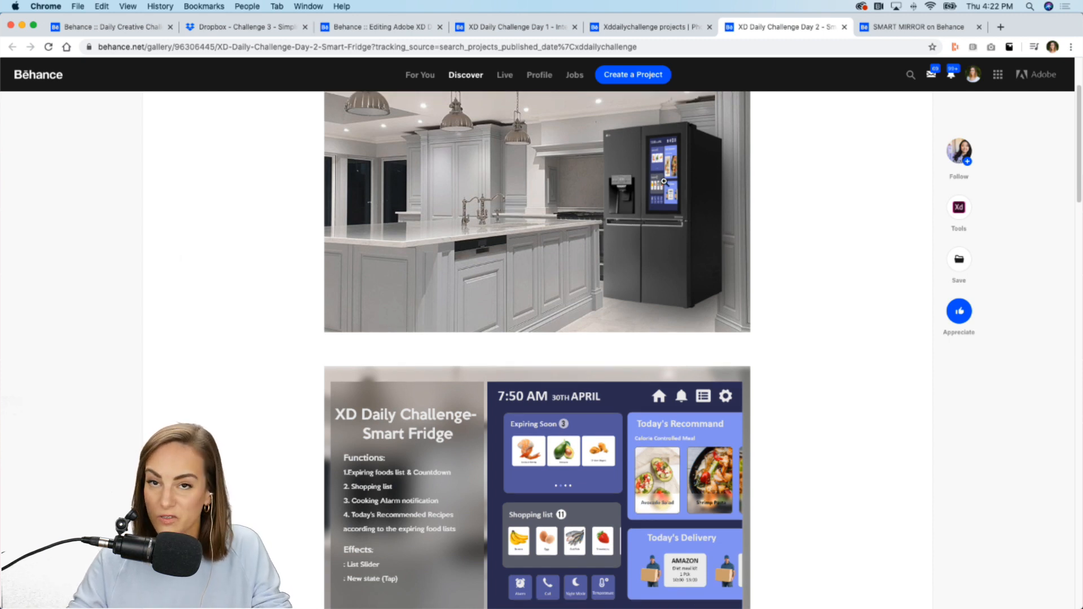
{"action": "scroll", "coordinate": [664, 181], "scroll_direction": "down", "scroll_amount": 10}
{"action": "scroll", "coordinate": [664, 181], "scroll_direction": "down", "scroll_amount": 20}
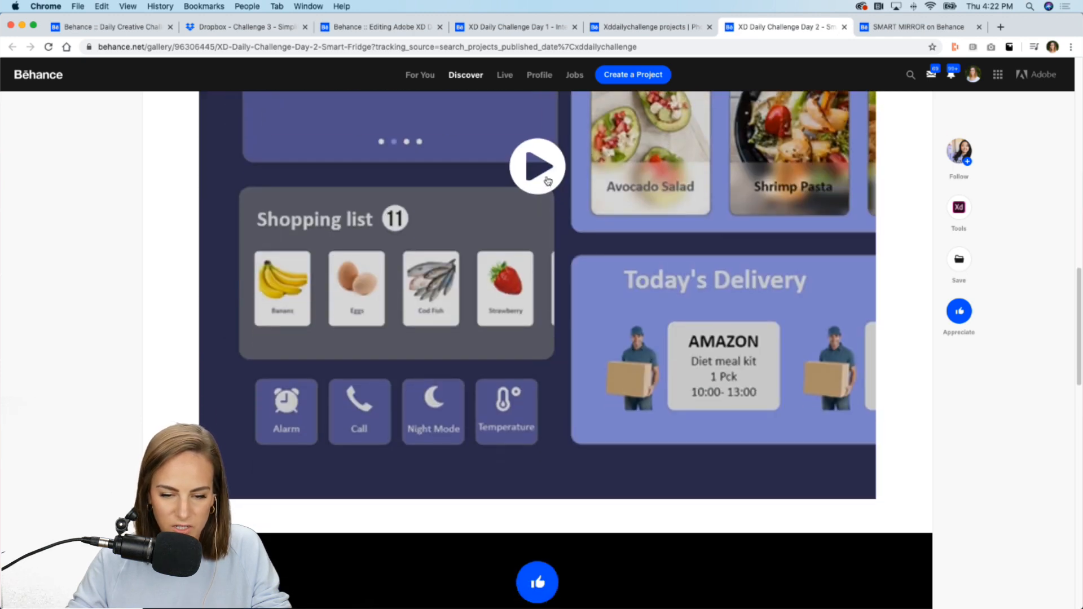
{"action": "left_click", "coordinate": [547, 180]}
{"action": "left_click", "coordinate": [861, 489]}
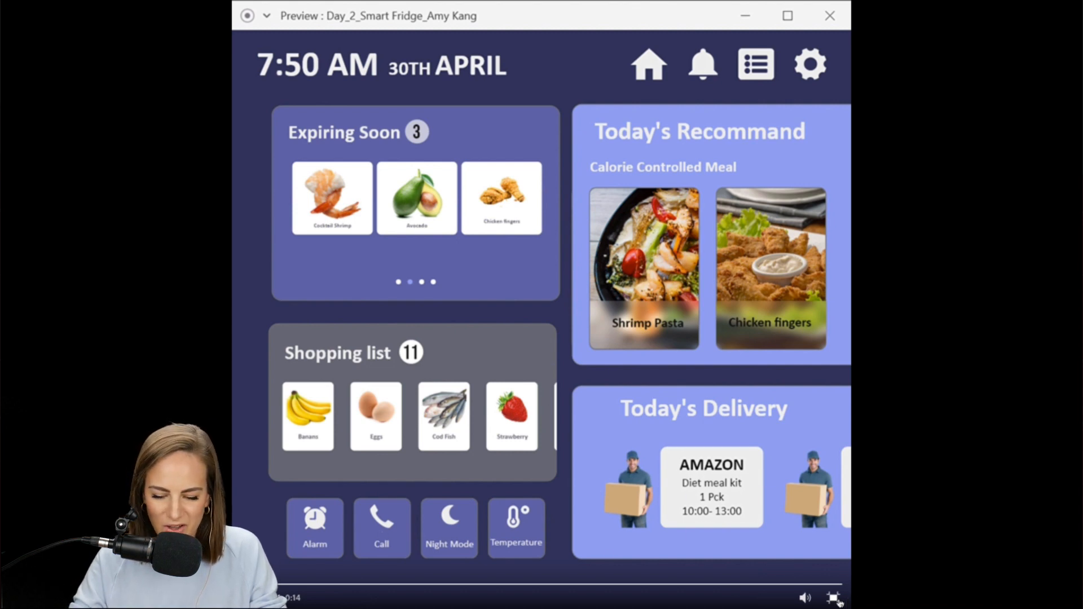
{"action": "left_click", "coordinate": [839, 602]}
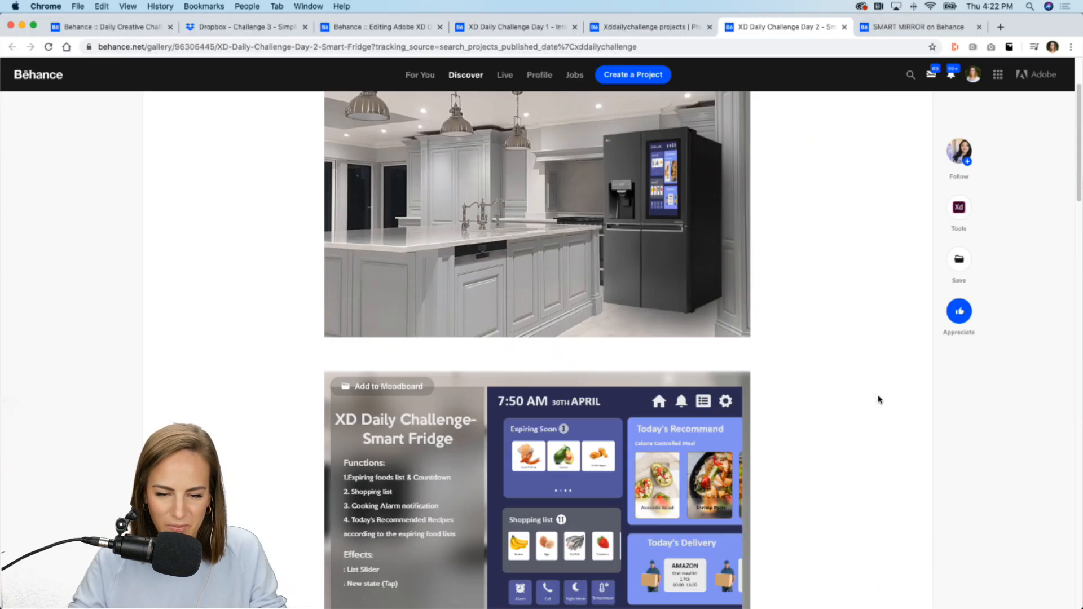
- View the Smart Fridge project's functions and effects overview image enlarged, and close the enlarged view
{"action": "scroll", "coordinate": [604, 319], "scroll_direction": "down", "scroll_amount": 3}
{"action": "left_click", "coordinate": [604, 319]}
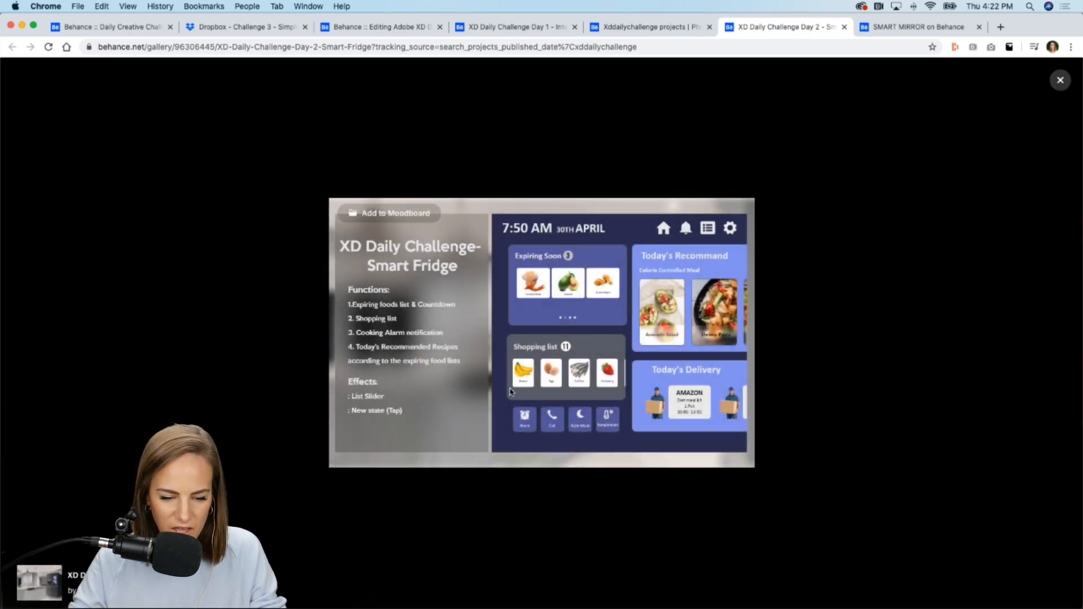
{"action": "left_click", "coordinate": [1060, 79]}
{"action": "scroll", "coordinate": [581, 256], "scroll_direction": "up", "scroll_amount": 5}
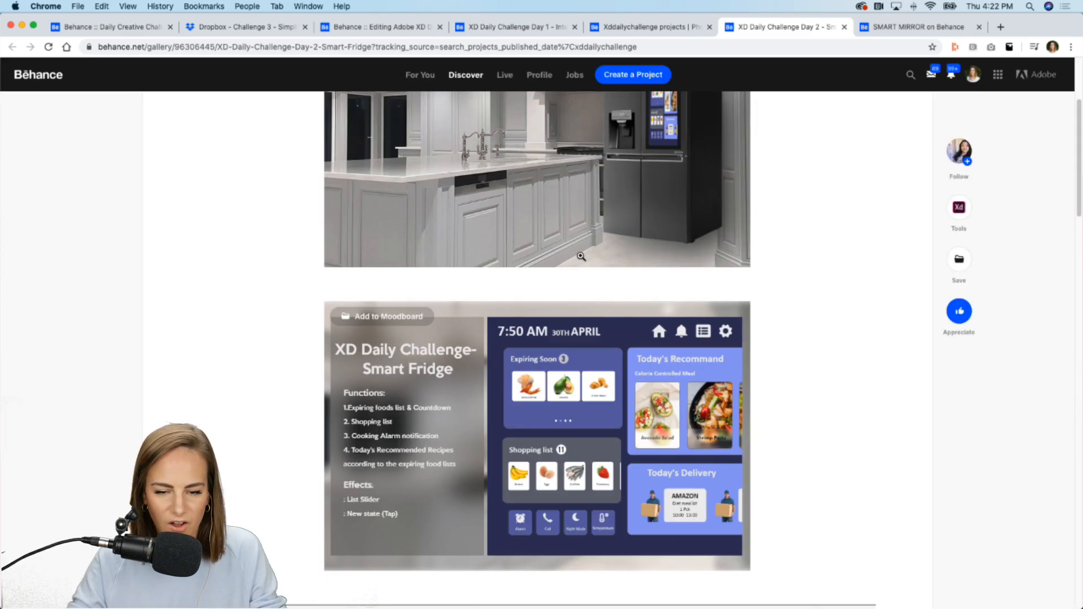
- Open the SMART MIRROR project and replay its airplane window video from the start in full screen
{"action": "left_click", "coordinate": [903, 30]}
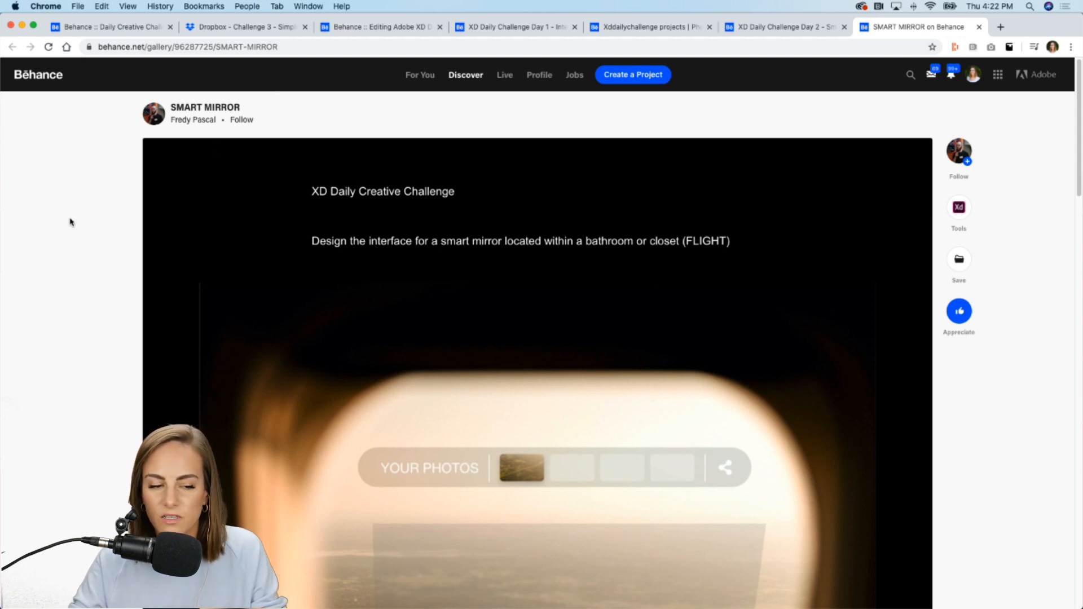
{"action": "scroll", "coordinate": [102, 222], "scroll_direction": "down", "scroll_amount": 3}
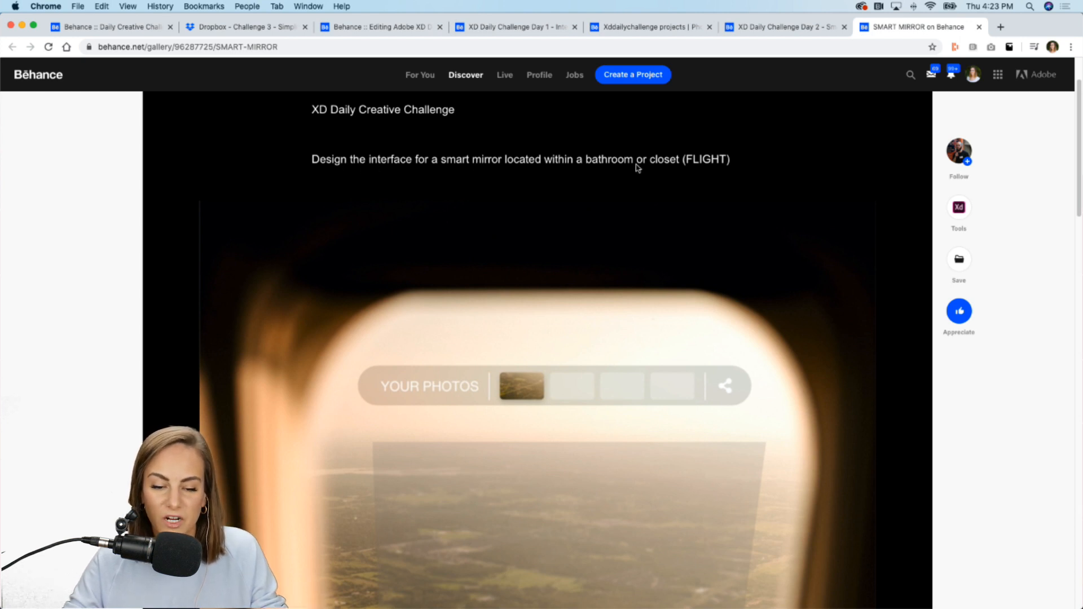
{"action": "scroll", "coordinate": [239, 381], "scroll_direction": "down", "scroll_amount": 5}
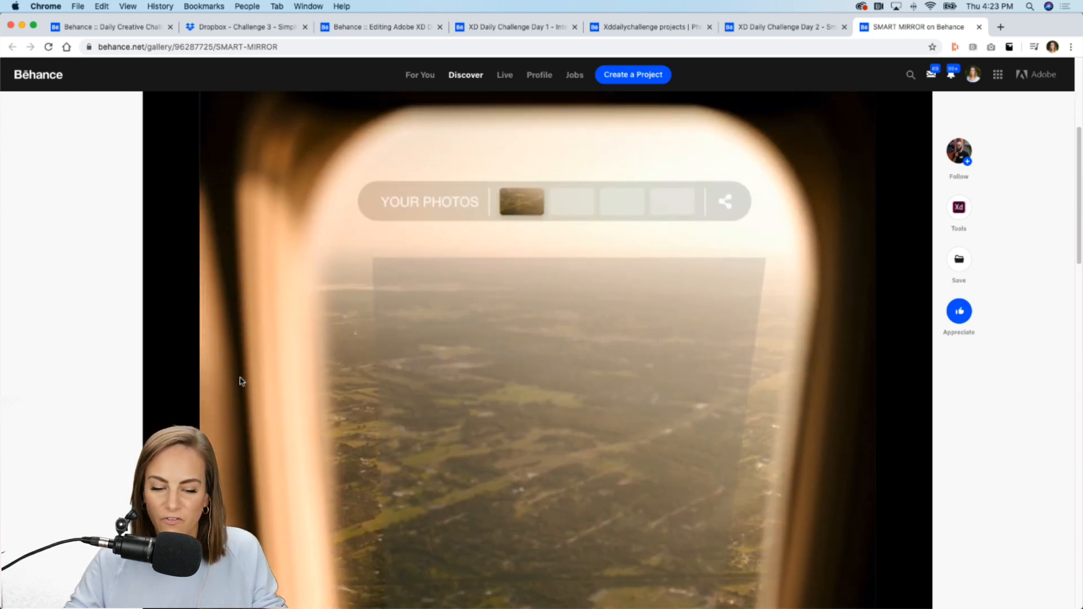
{"action": "scroll", "coordinate": [240, 381], "scroll_direction": "down", "scroll_amount": 1}
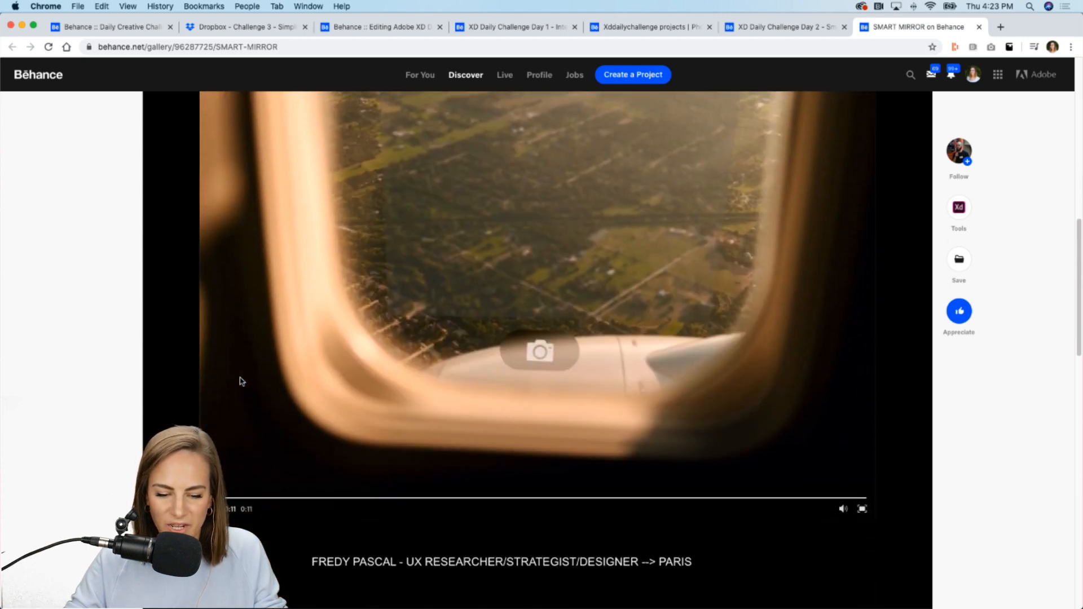
{"action": "left_click", "coordinate": [863, 481]}
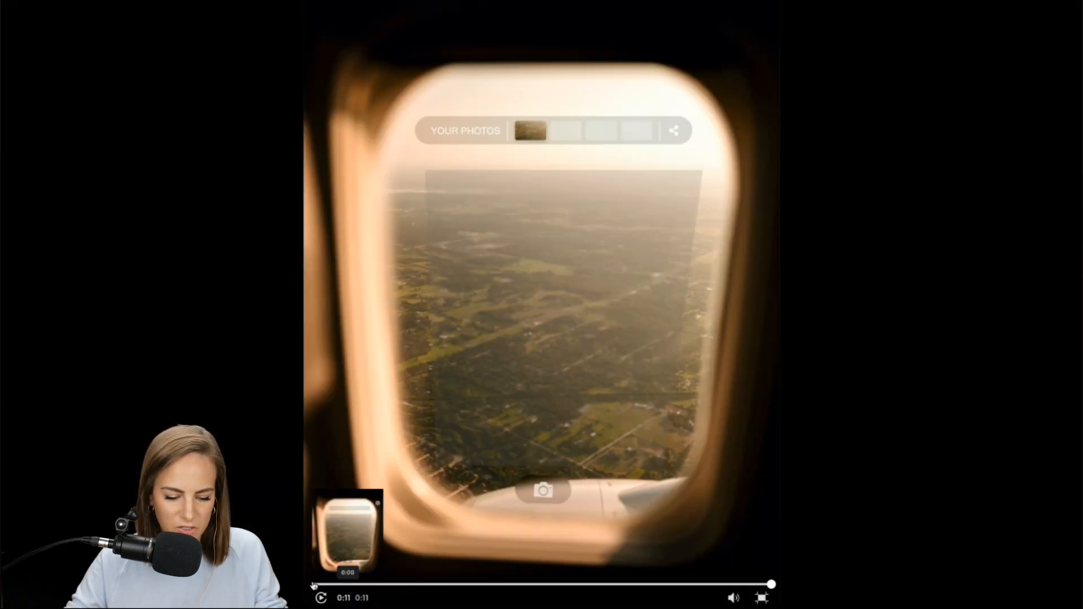
{"action": "left_click", "coordinate": [315, 585]}
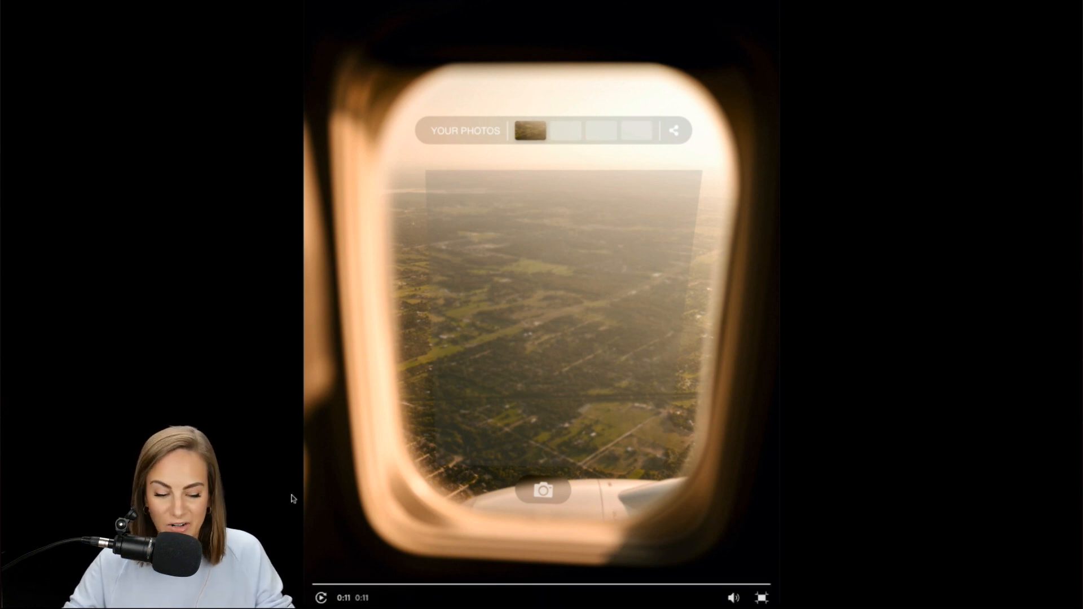
- Replay the SMART MIRROR project's airplane window video once more and exit full screen
{"action": "left_click", "coordinate": [320, 597]}
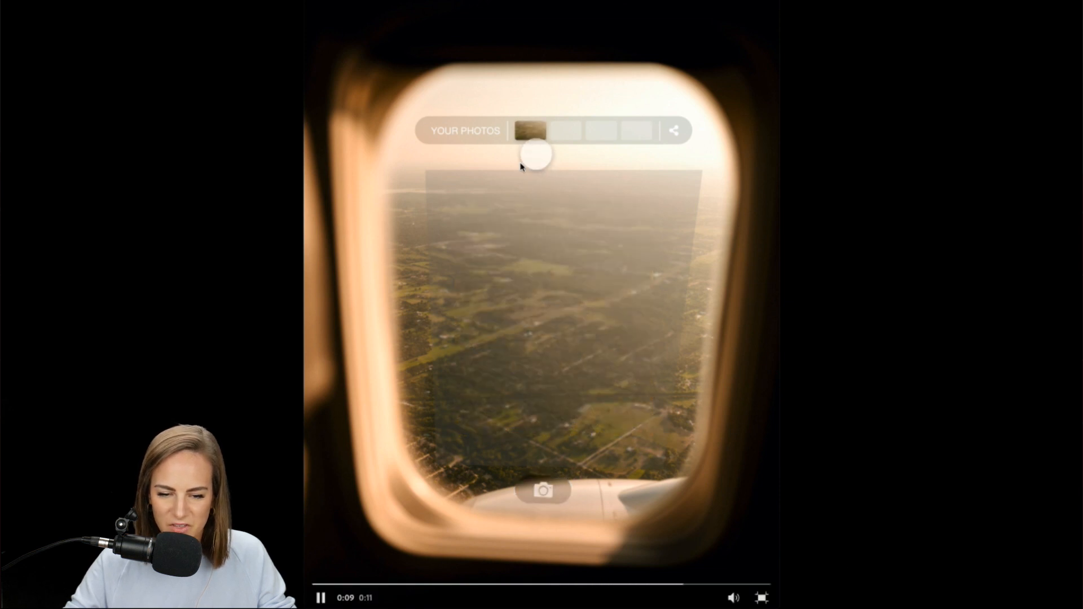
{"action": "mouse_move", "coordinate": [727, 14]}
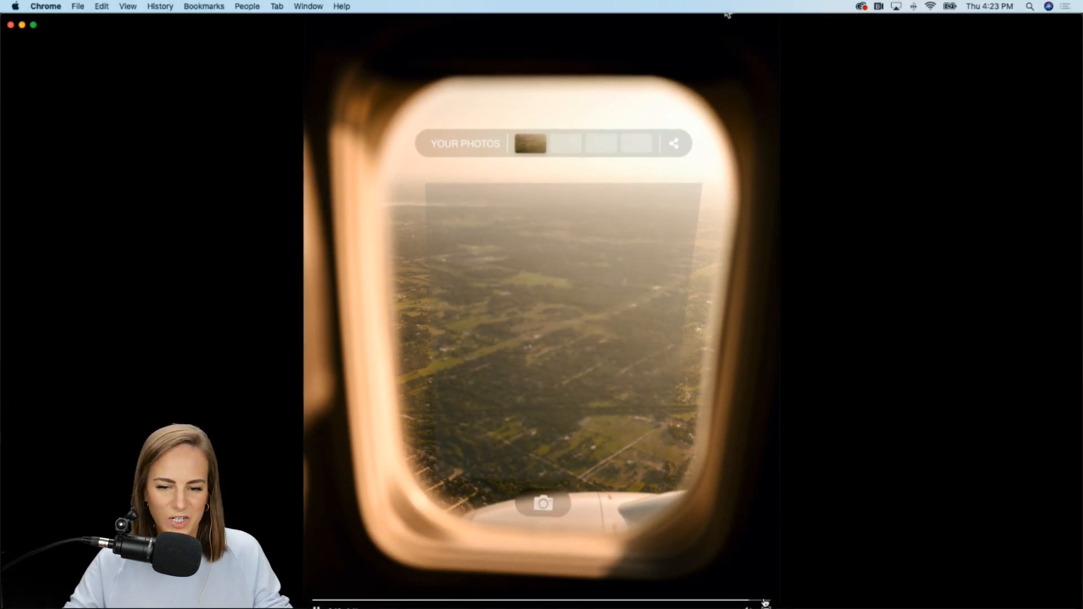
{"action": "left_click", "coordinate": [765, 602]}
- Switch to Discord and look back through the current-challenge channel for the Challenge-02 smart refrigerator submission
{"action": "mouse_move", "coordinate": [672, 606]}
{"action": "left_click", "coordinate": [642, 593]}
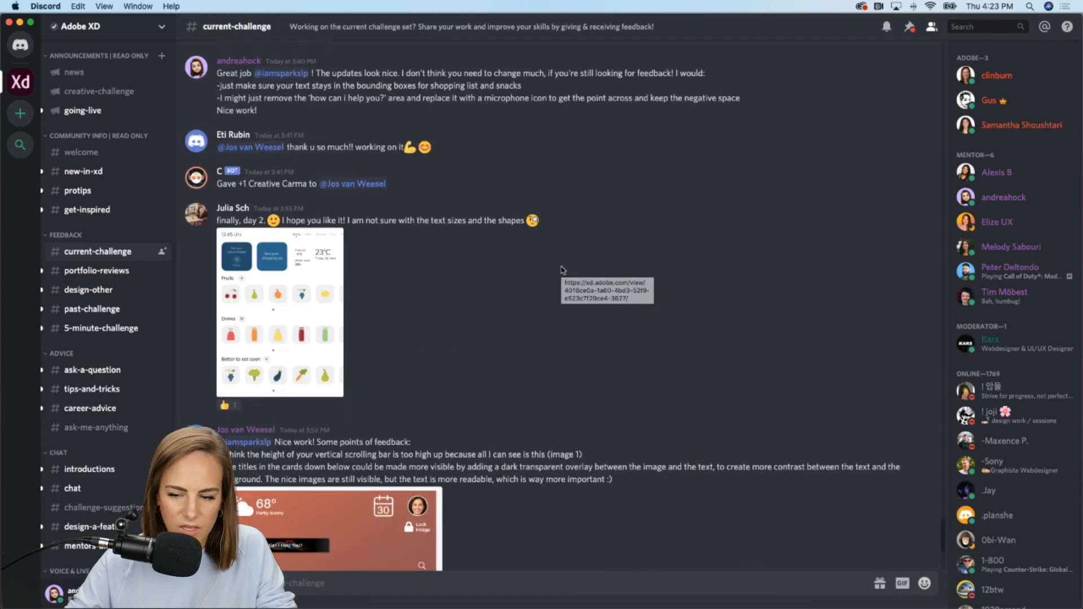
{"action": "scroll", "coordinate": [563, 271], "scroll_direction": "down", "scroll_amount": 3}
{"action": "scroll", "coordinate": [563, 270], "scroll_direction": "up", "scroll_amount": 10}
{"action": "scroll", "coordinate": [562, 270], "scroll_direction": "up", "scroll_amount": 15}
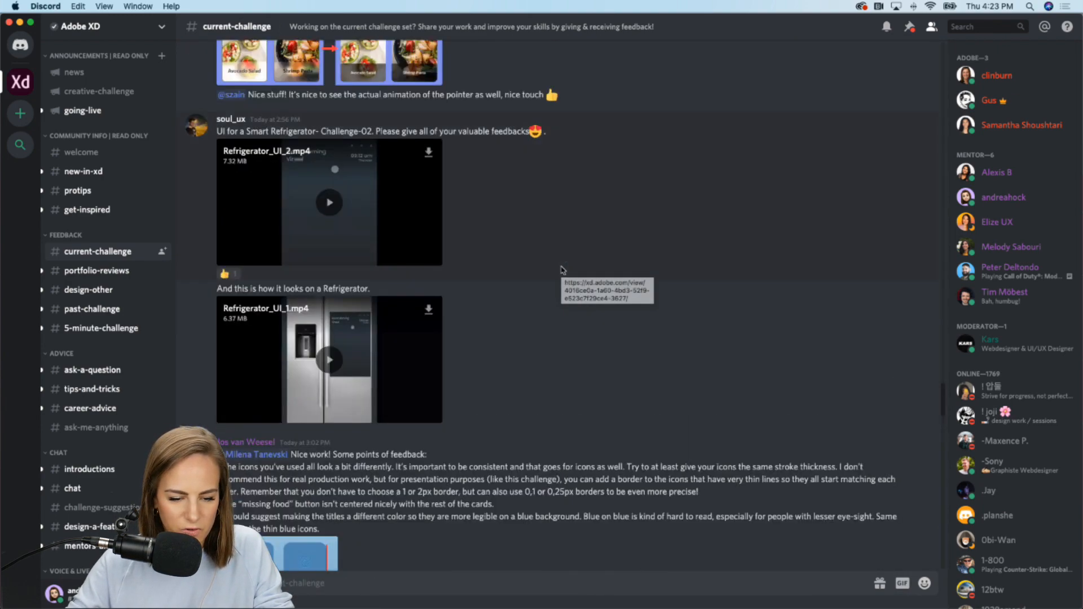
{"action": "scroll", "coordinate": [563, 270], "scroll_direction": "up", "scroll_amount": 2}
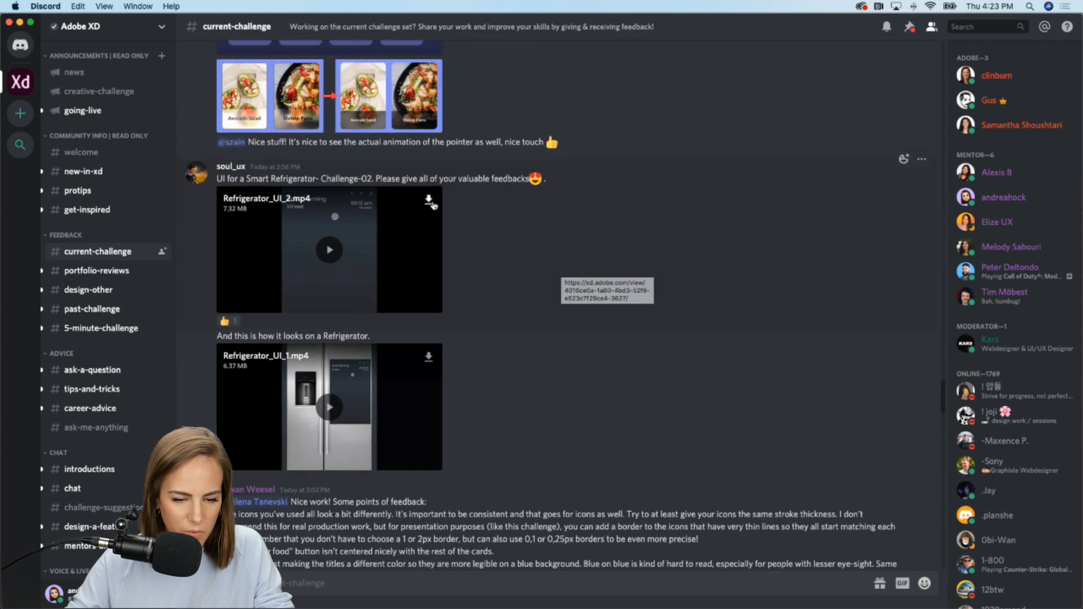
- Download Refrigerator_UI_2.mp4 from the smart refrigerator post and play it in QuickTime Player
{"action": "left_click", "coordinate": [431, 204]}
{"action": "left_click", "coordinate": [56, 597]}
{"action": "left_click", "coordinate": [551, 489]}
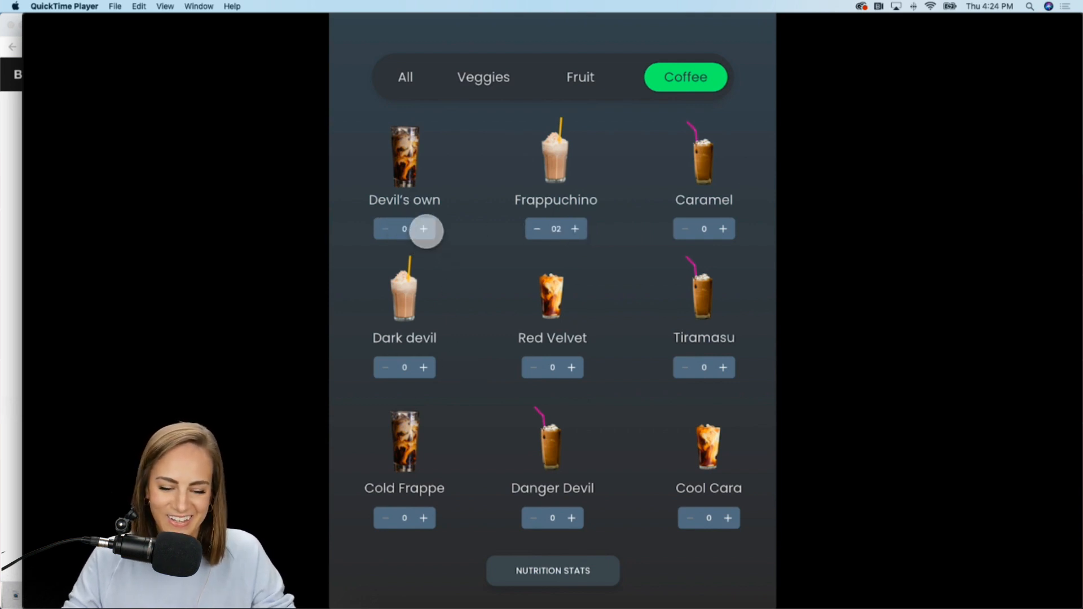
{"action": "mouse_move", "coordinate": [855, 477]}
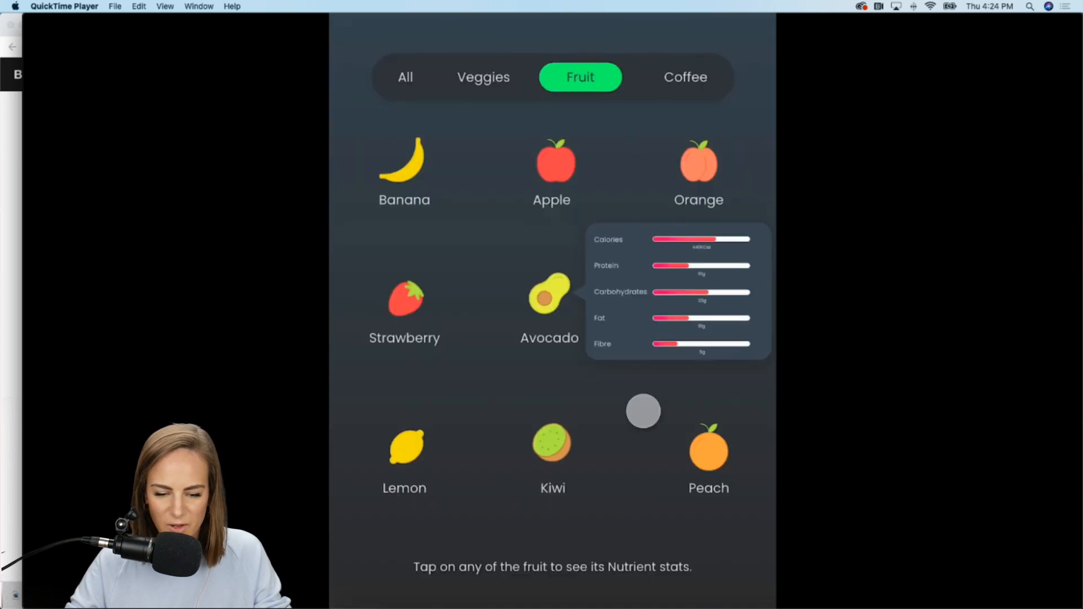
- Close the refrigerator video and switch back to the current-challenge channel in Discord
{"action": "mouse_move", "coordinate": [221, 49]}
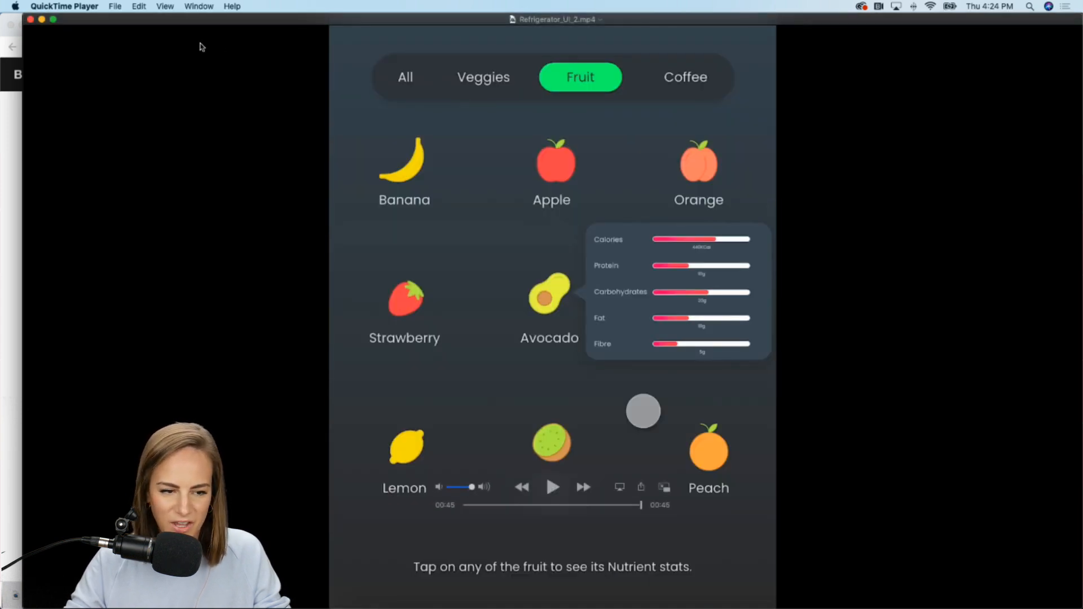
{"action": "left_click", "coordinate": [30, 21]}
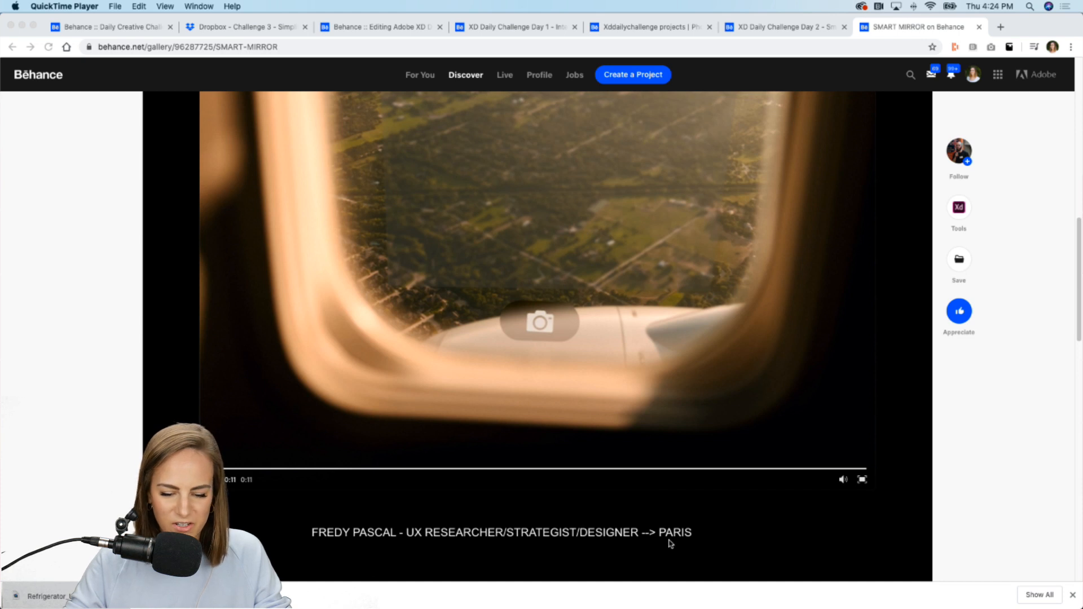
{"action": "mouse_move", "coordinate": [679, 603]}
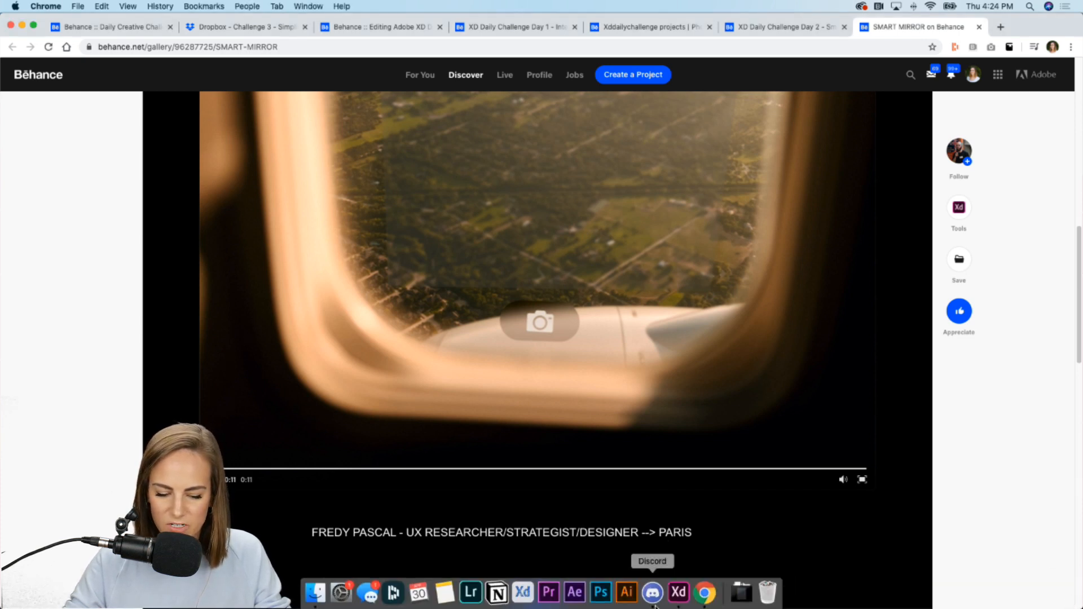
{"action": "left_click", "coordinate": [653, 604]}
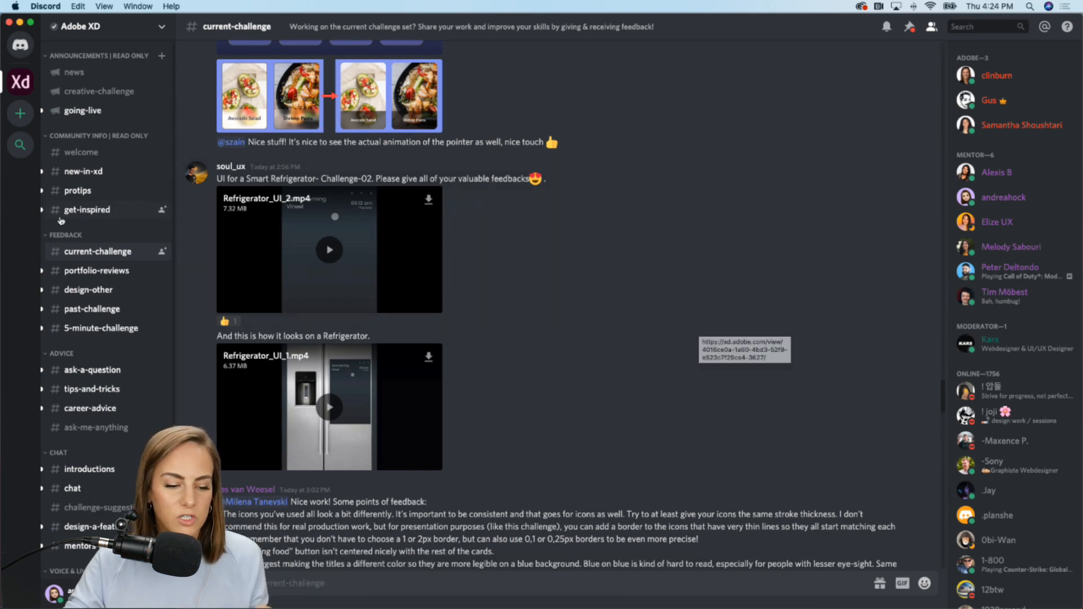